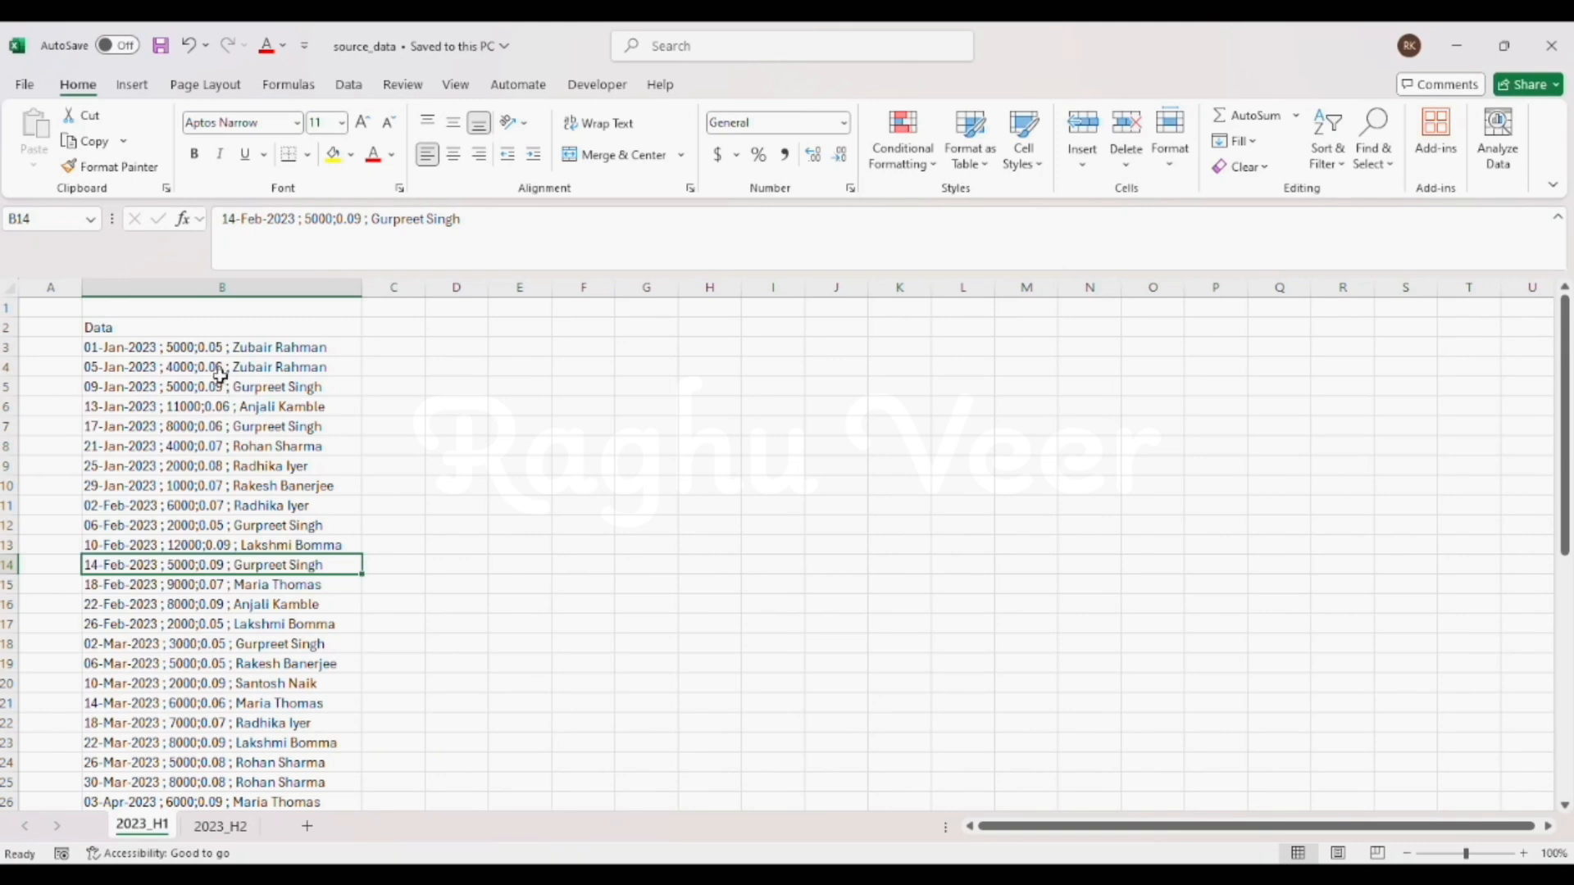
Examine the semicolon-separated sales records in the 2023_H1 and 2023_H2 sheets of the source_data workbook.
{"action": "left_click", "coordinate": [218, 370]}
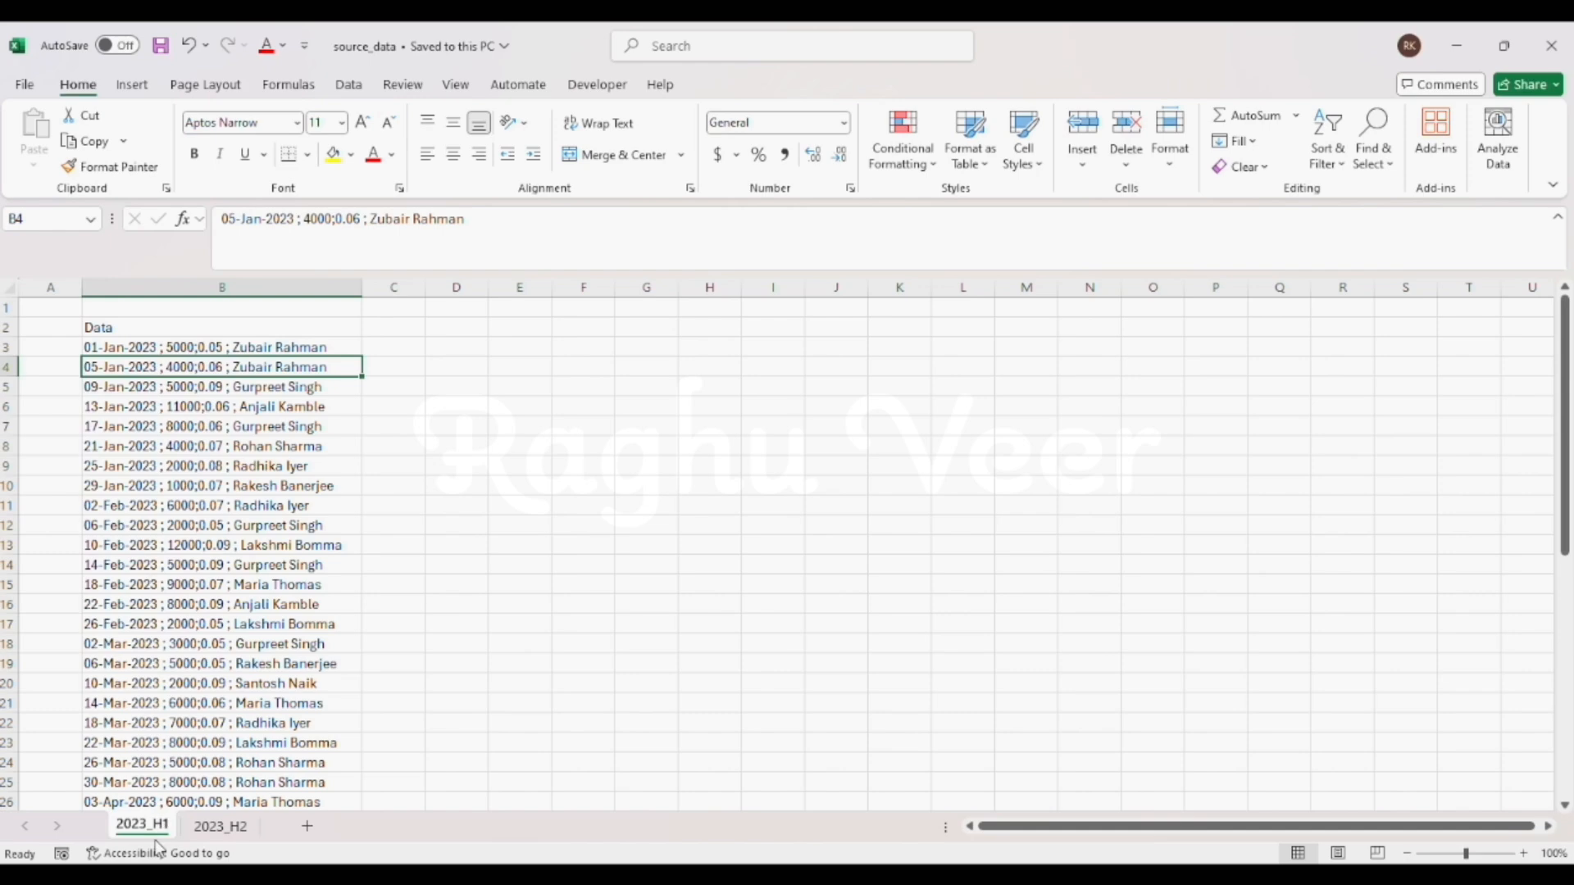
{"action": "left_click", "coordinate": [220, 825]}
{"action": "left_click", "coordinate": [148, 826]}
{"action": "scroll", "coordinate": [214, 567], "scroll_direction": "down", "scroll_amount": 13}
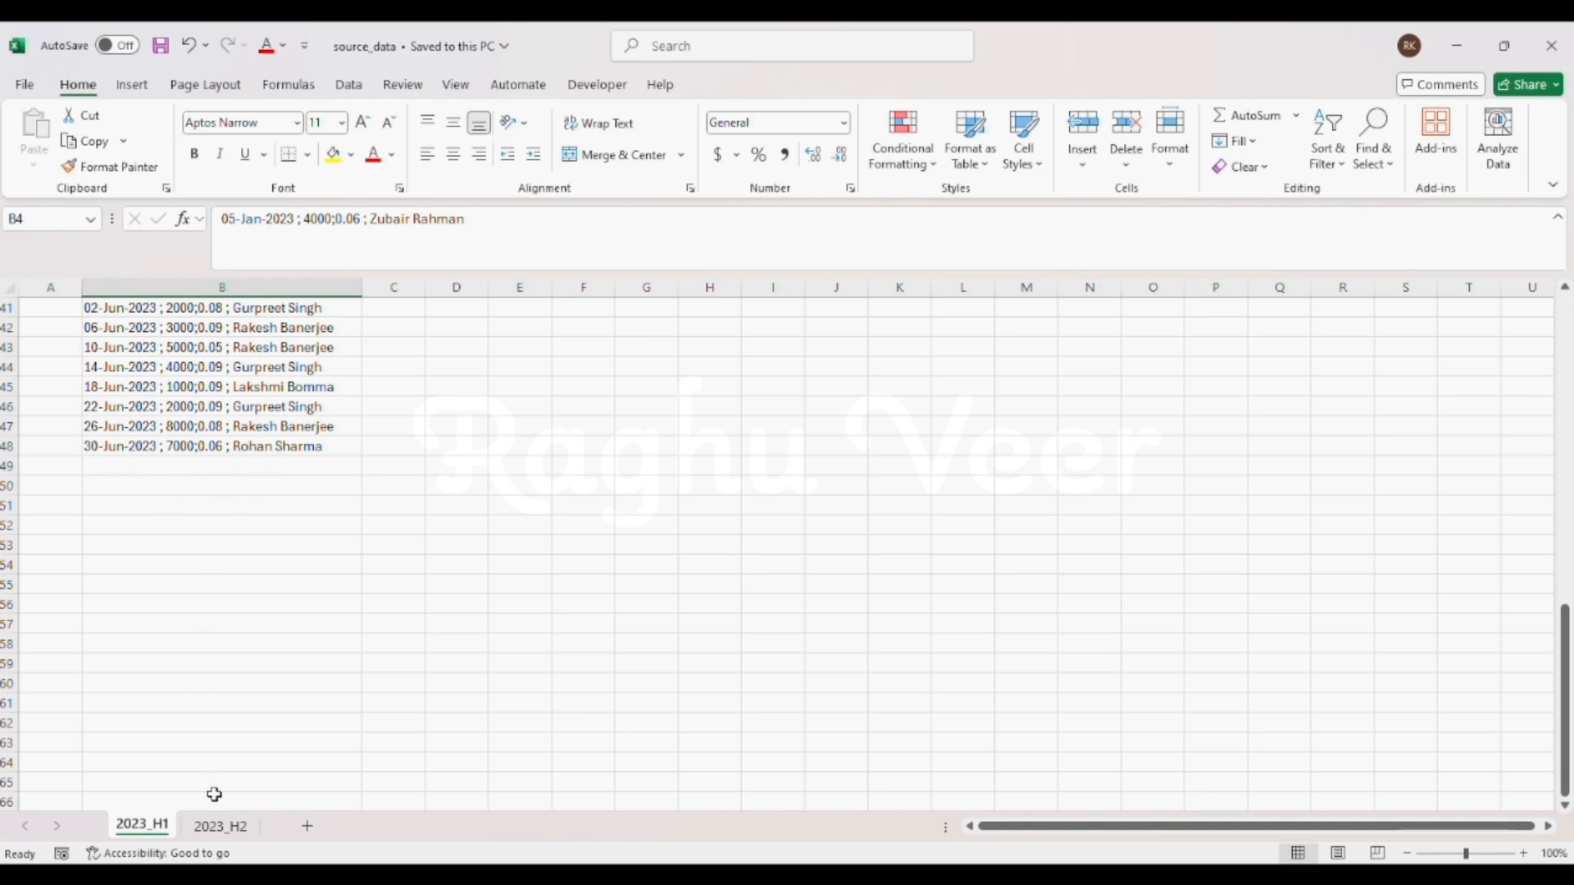
{"action": "left_click", "coordinate": [218, 826]}
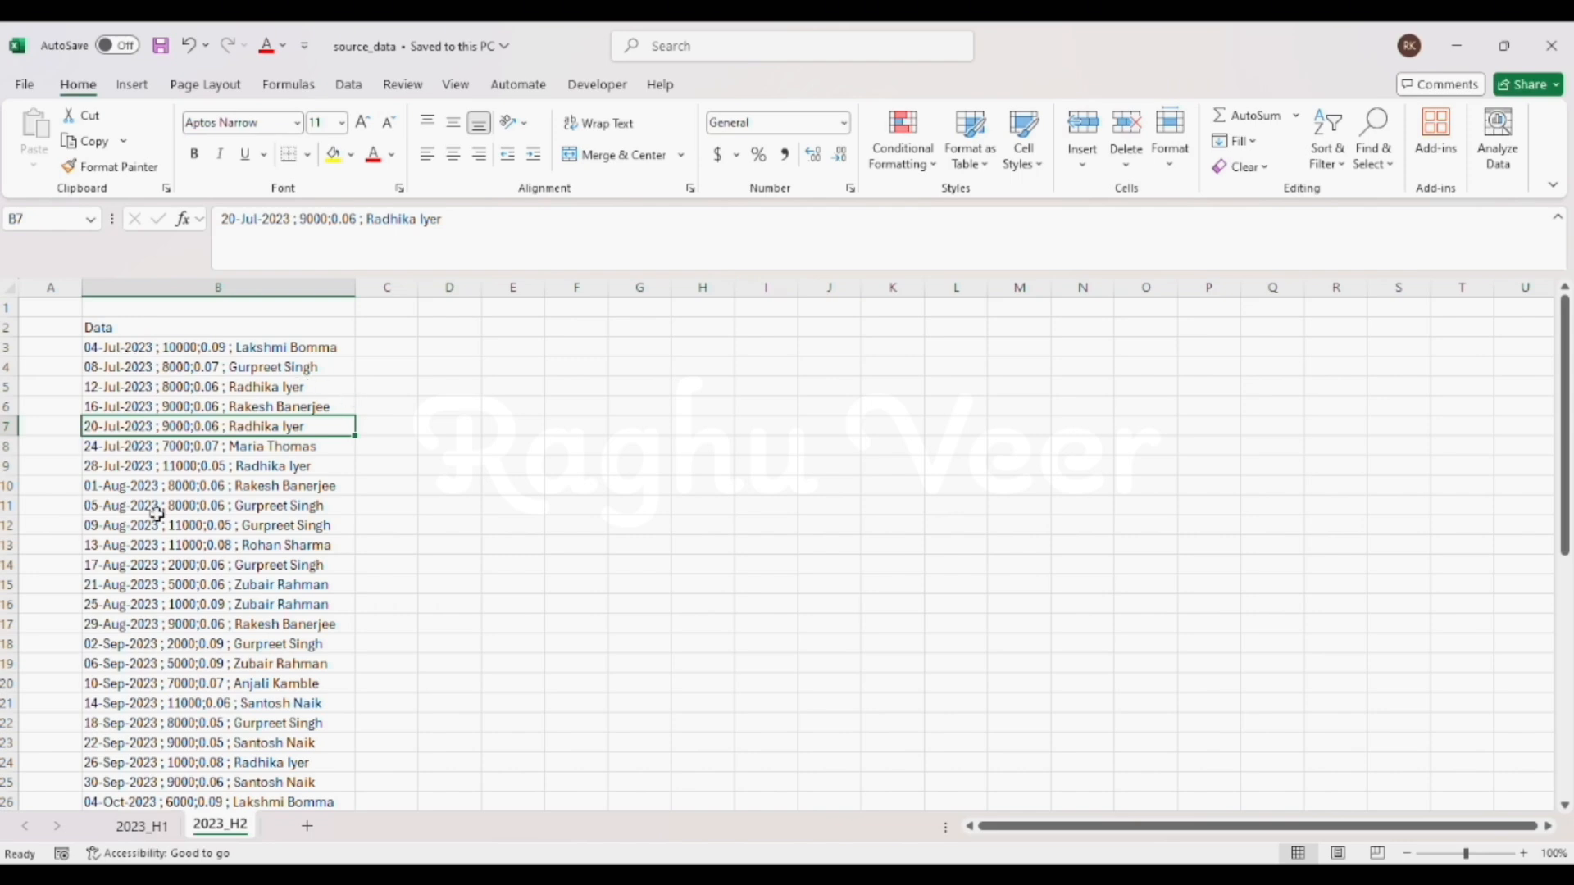
{"action": "scroll", "coordinate": [156, 508], "scroll_direction": "down", "scroll_amount": 10}
{"action": "scroll", "coordinate": [224, 661], "scroll_direction": "up", "scroll_amount": 10}
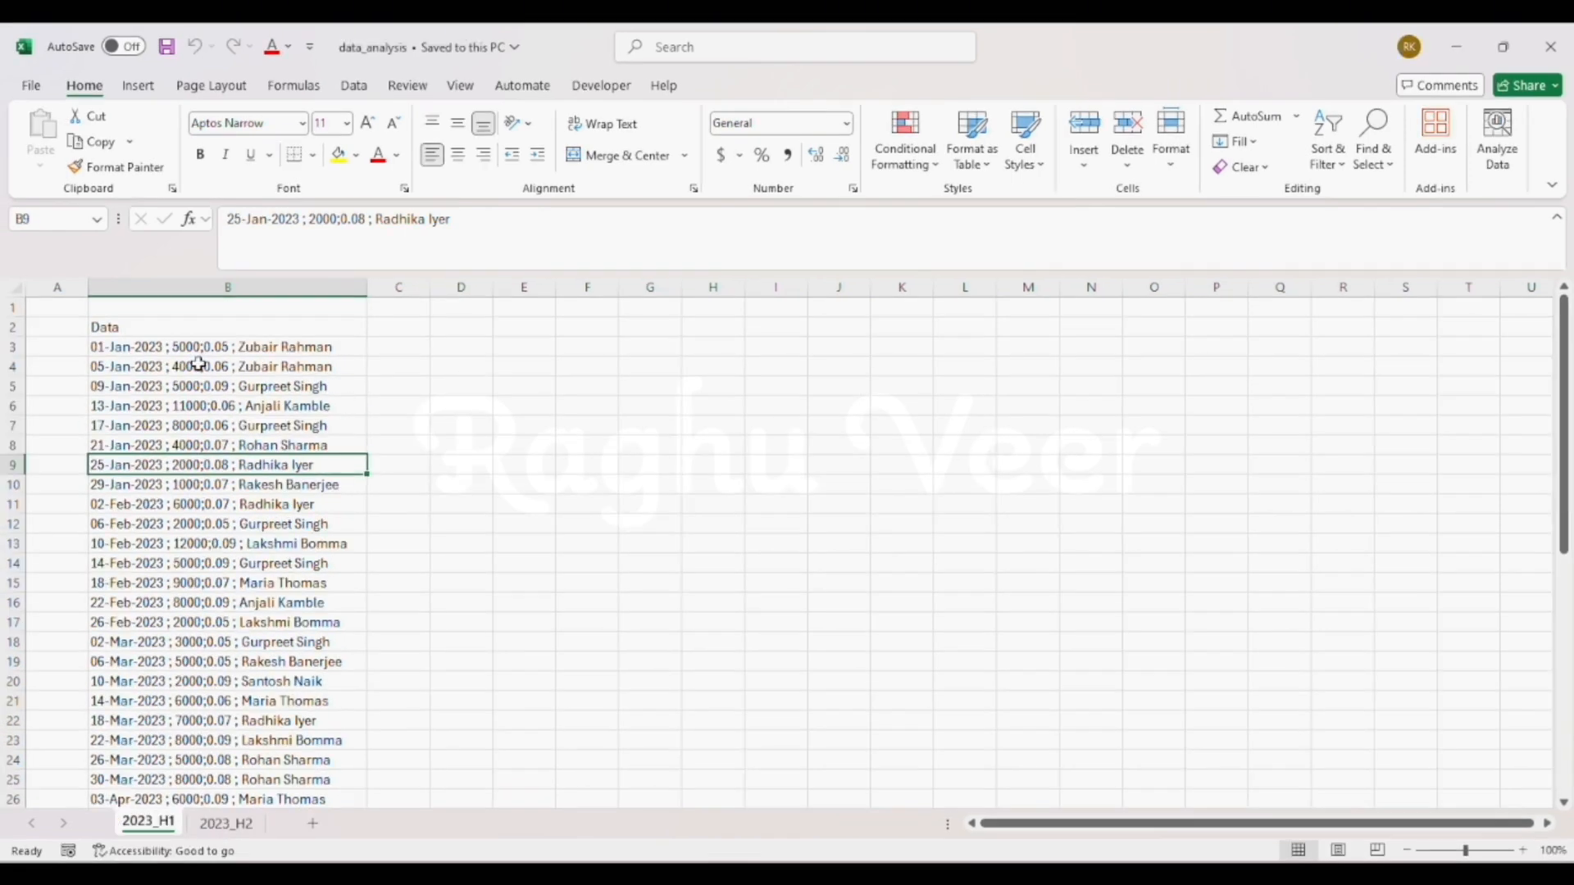
Format the Data column on the 2023_H1 sheet of data_analysis as a light blue banded table with headers.
{"action": "left_click", "coordinate": [213, 362]}
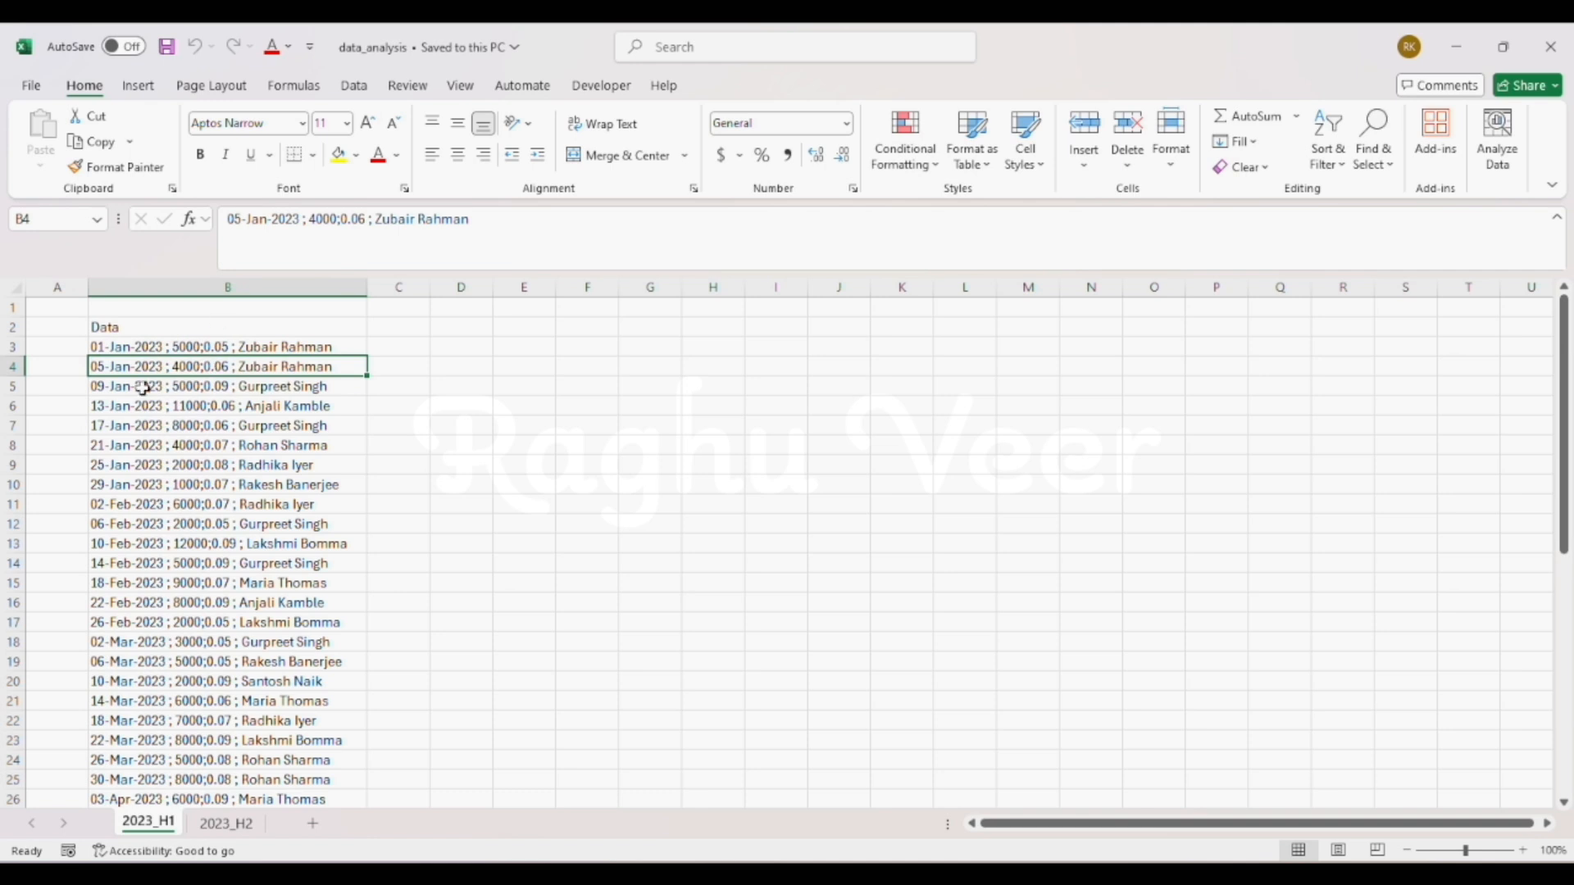
{"action": "left_click", "coordinate": [354, 85]}
{"action": "left_click", "coordinate": [82, 85]}
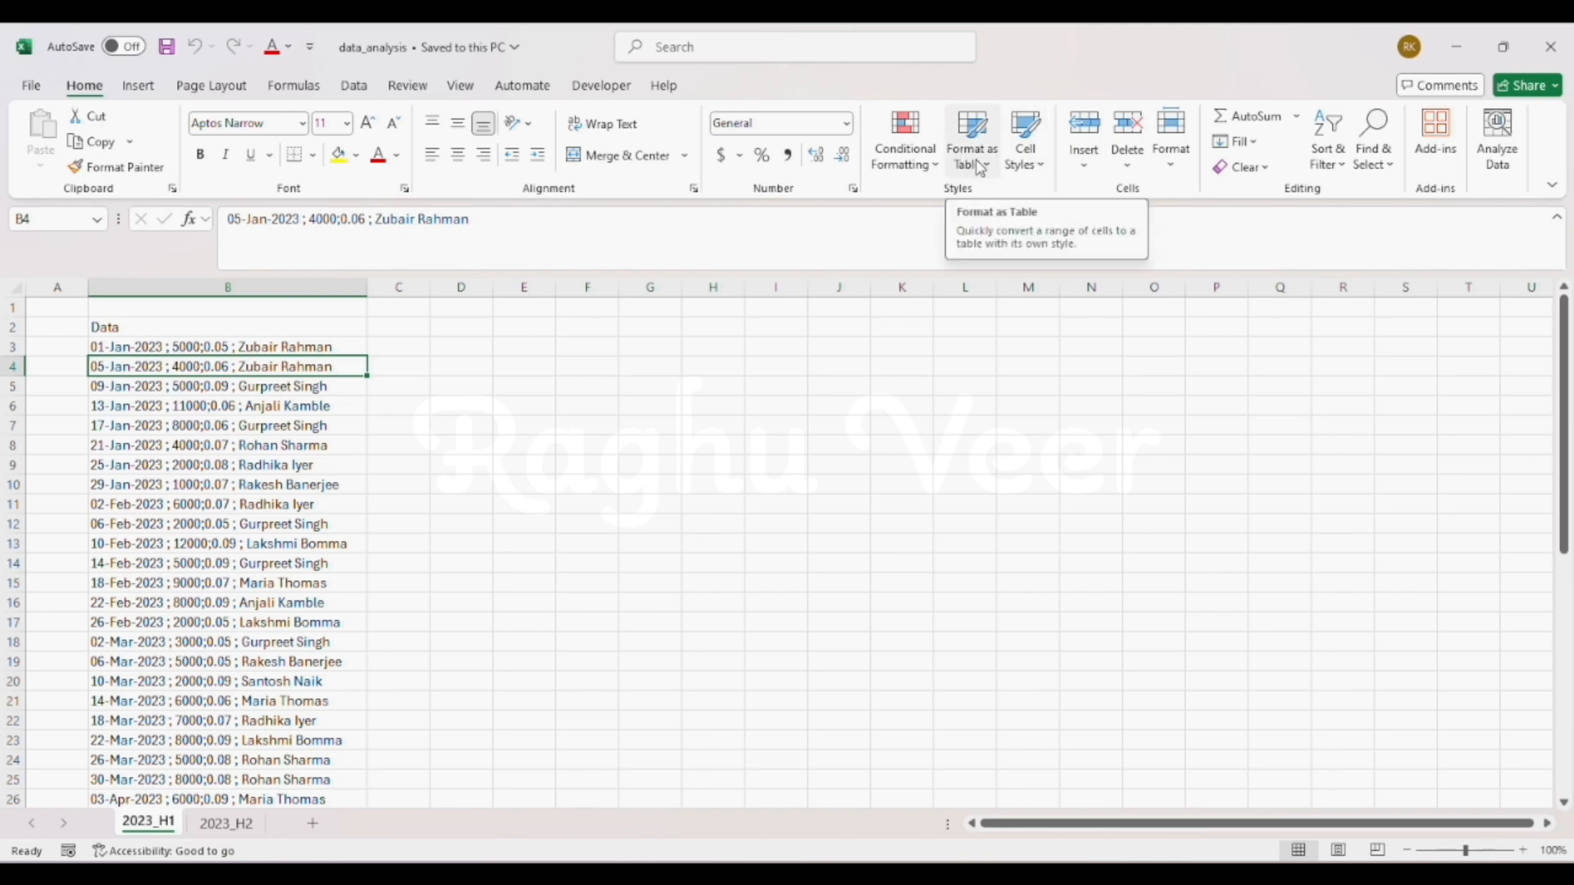
{"action": "left_click", "coordinate": [971, 156]}
{"action": "left_click", "coordinate": [1226, 243]}
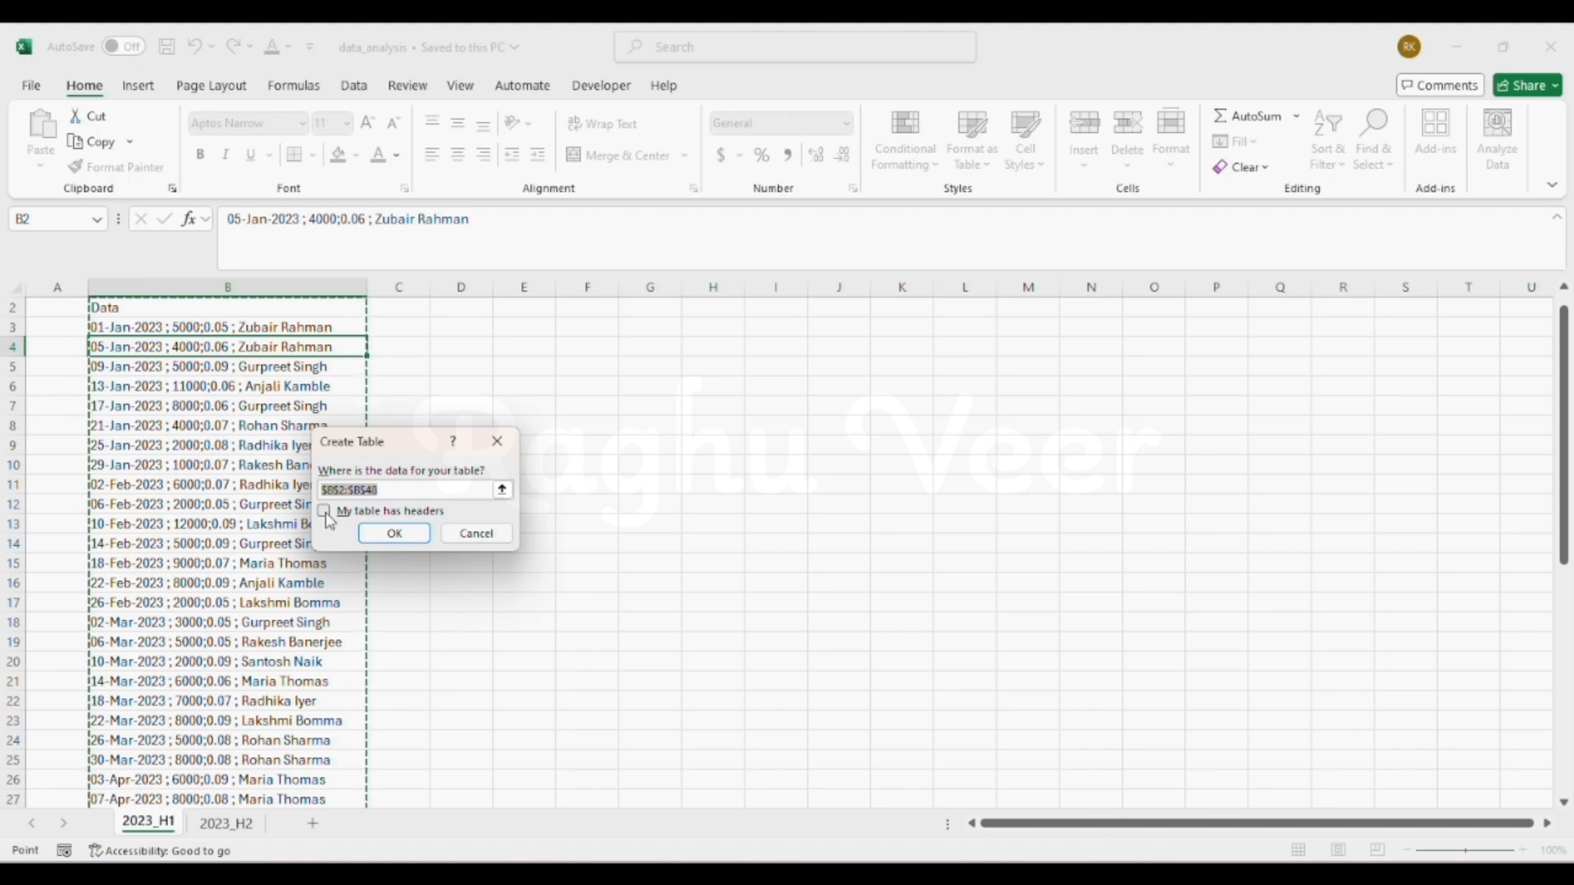
{"action": "left_click", "coordinate": [338, 513]}
{"action": "left_click", "coordinate": [405, 539]}
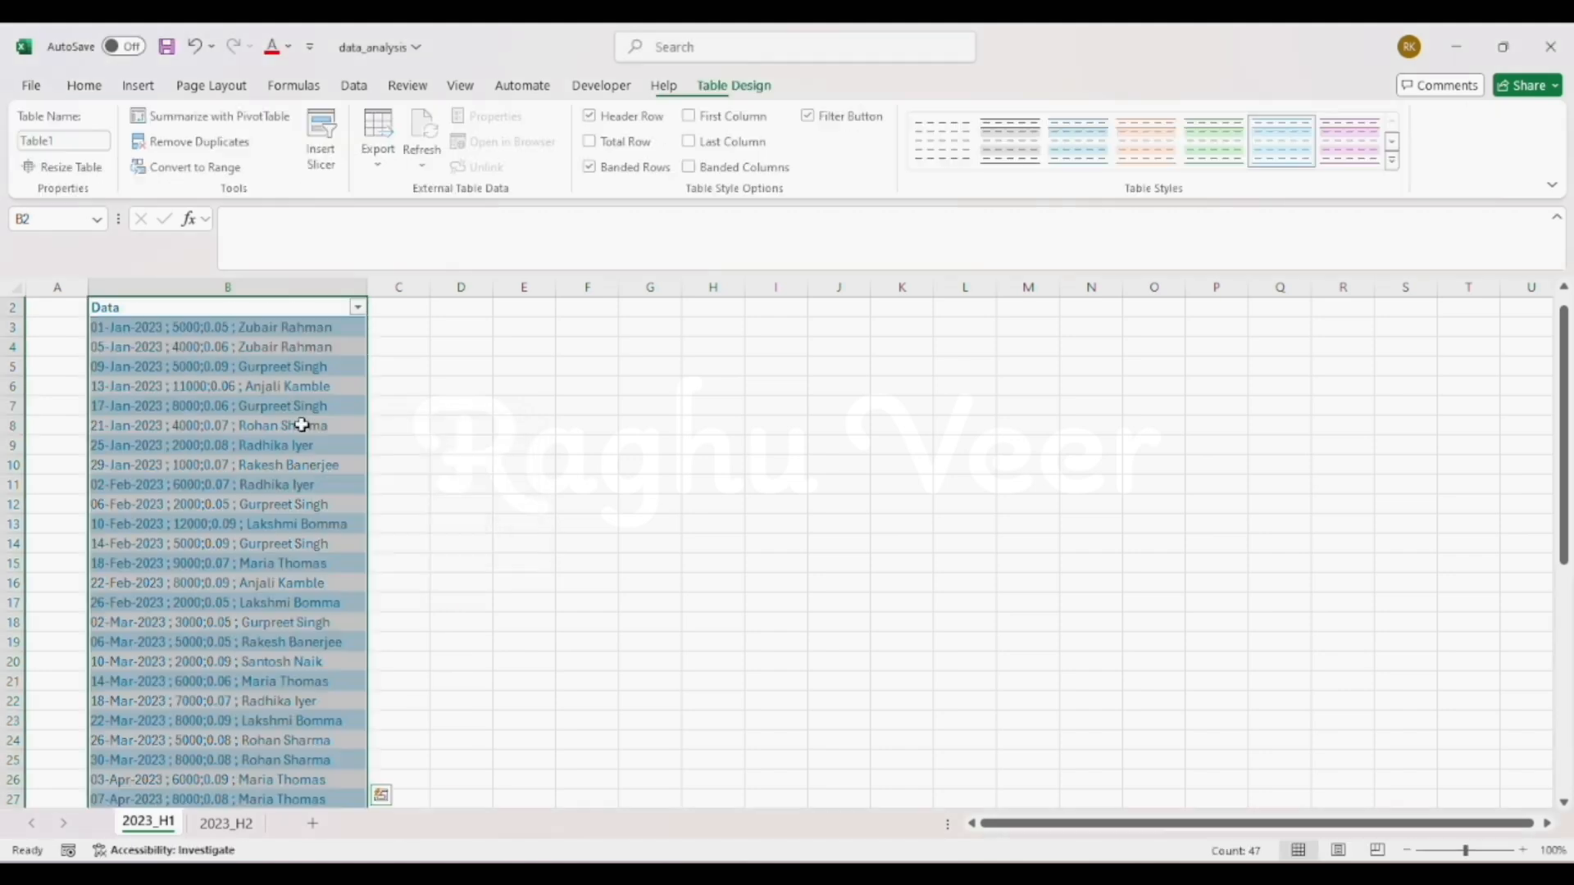
Rename the new table on the 2023_H1 sheet to Sales_2023_H1.
{"action": "left_click_drag", "start_coordinate": [200, 425], "coordinate": [218, 442]}
{"action": "scroll", "coordinate": [233, 470], "scroll_direction": "down", "scroll_amount": 10}
{"action": "scroll", "coordinate": [233, 470], "scroll_direction": "up", "scroll_amount": 10}
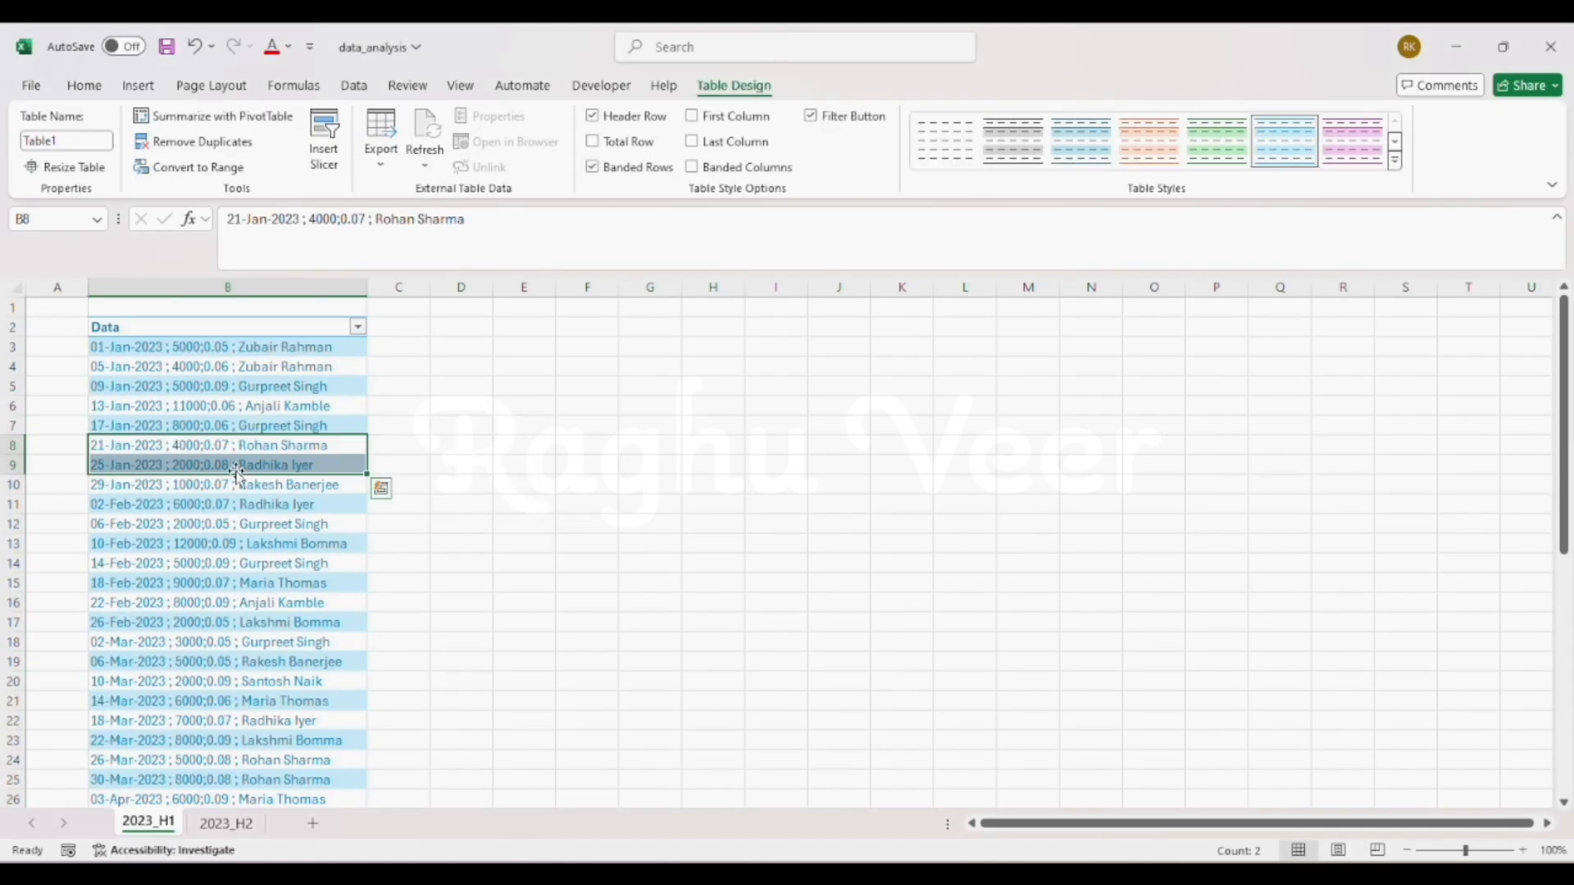
{"action": "scroll", "coordinate": [244, 525], "scroll_direction": "down", "scroll_amount": 10}
{"action": "scroll", "coordinate": [245, 539], "scroll_direction": "up", "scroll_amount": 10}
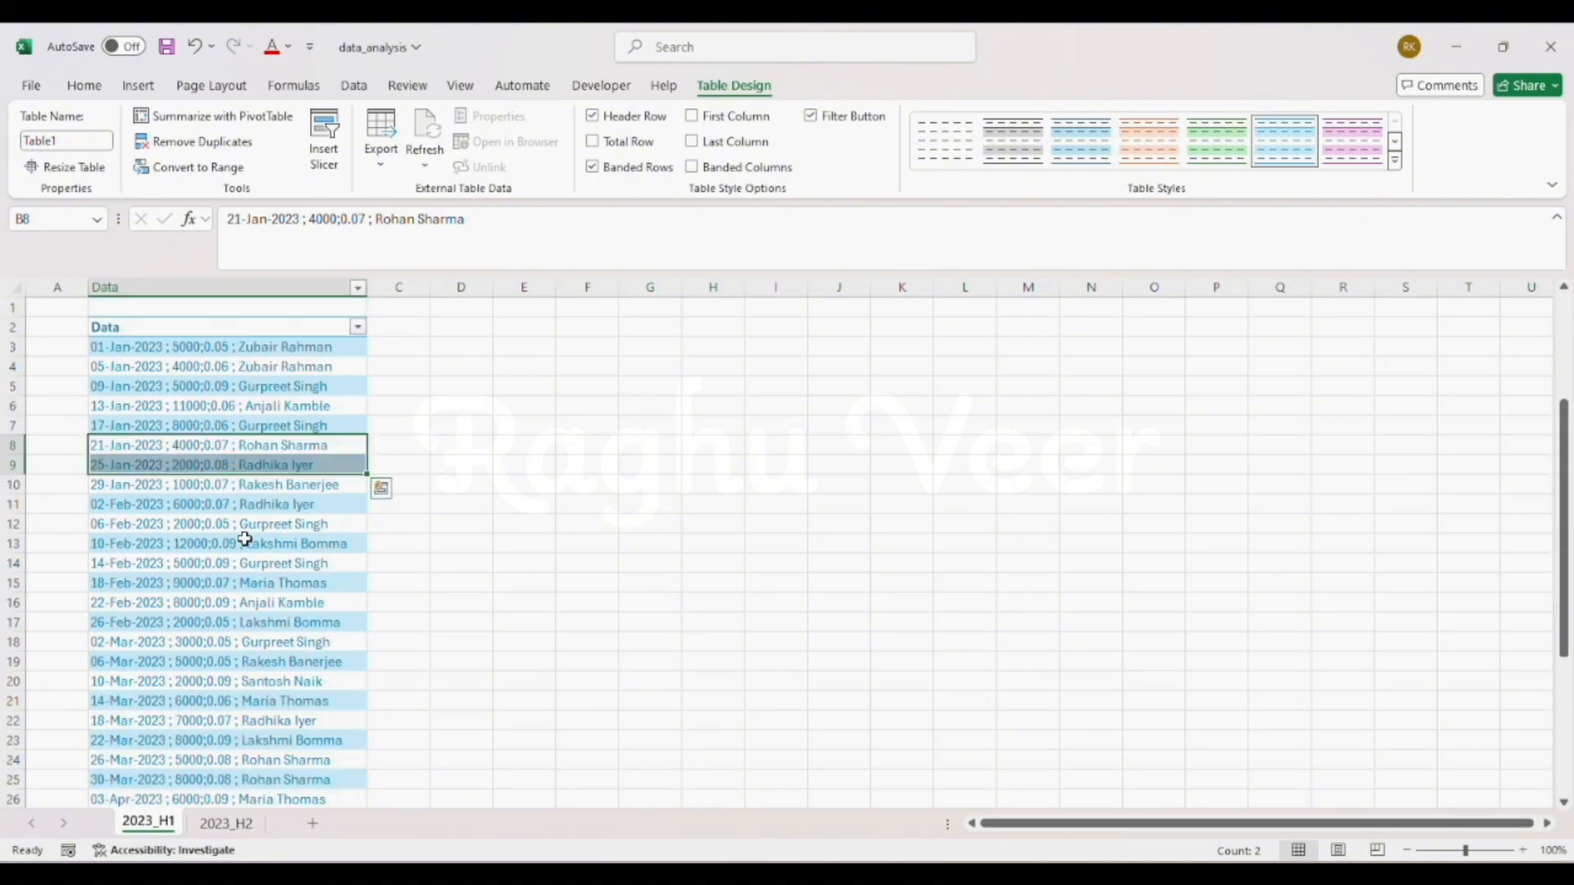
{"action": "left_click", "coordinate": [229, 426]}
{"action": "left_click", "coordinate": [61, 140]}
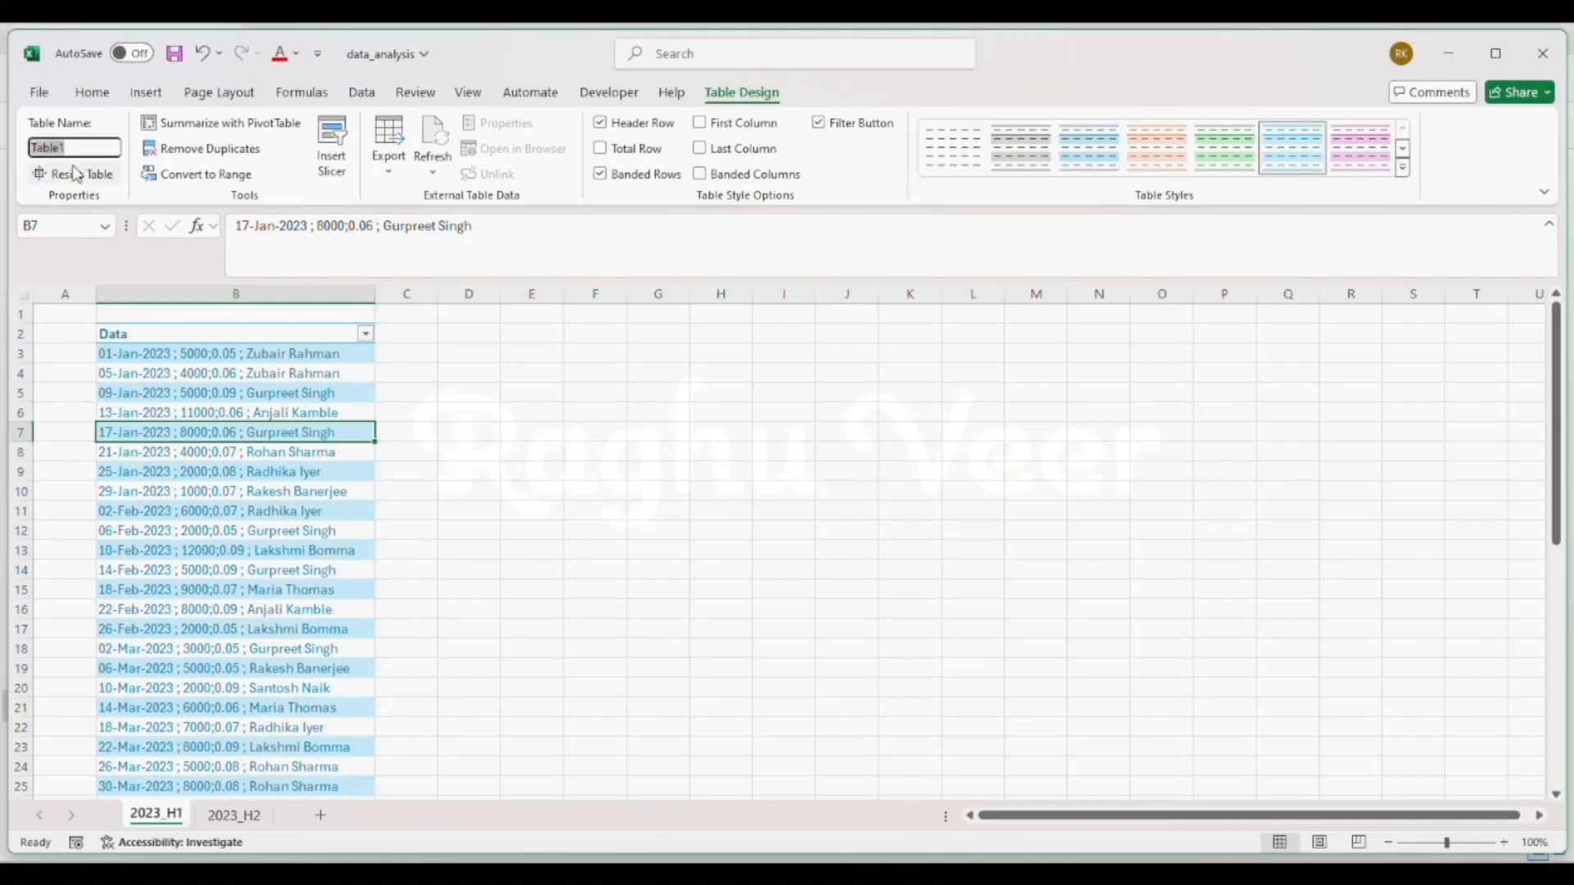
{"action": "type", "text": "2023_H"}
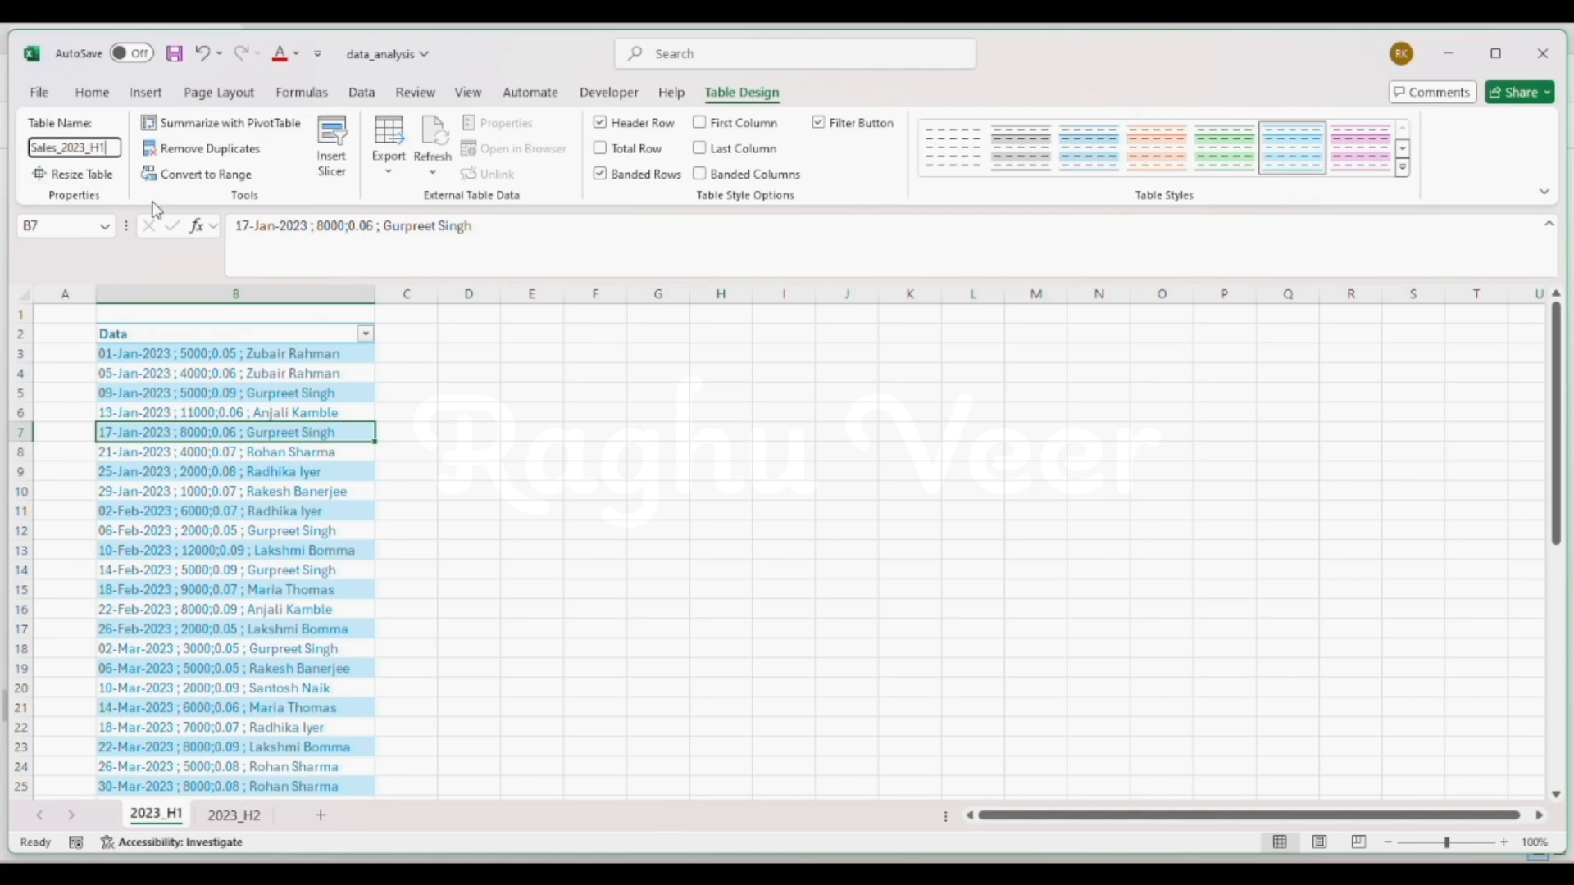
{"action": "key", "text": "Return"}
{"action": "left_click", "coordinate": [300, 527]}
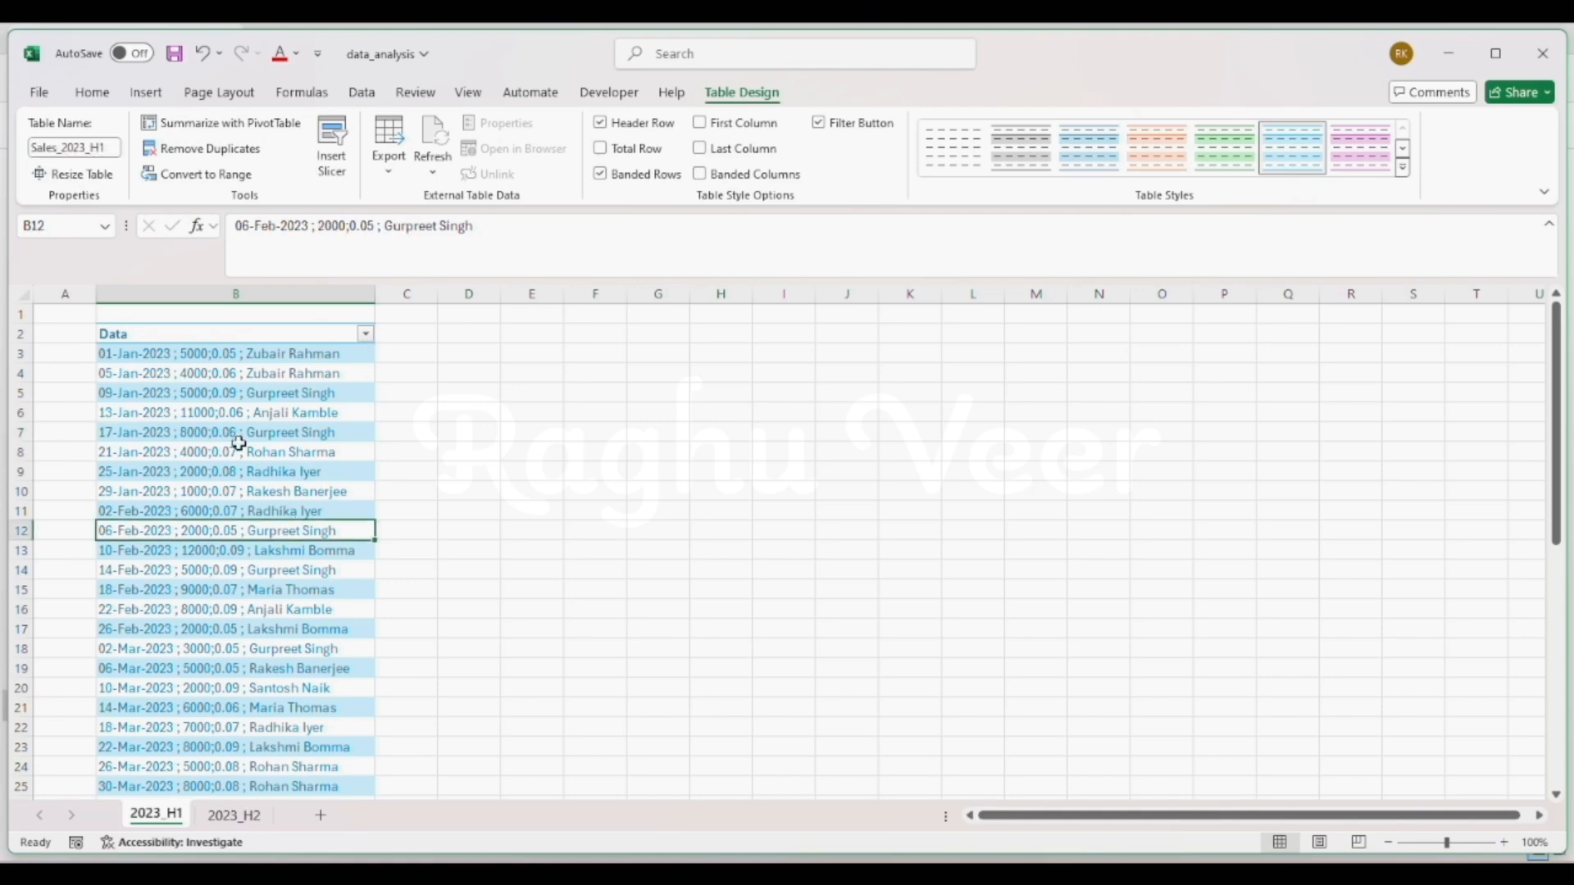
Load the Sales_2023_H1 table into the Power Query Editor as a table/range source.
{"action": "left_click", "coordinate": [215, 410]}
{"action": "left_click", "coordinate": [92, 93]}
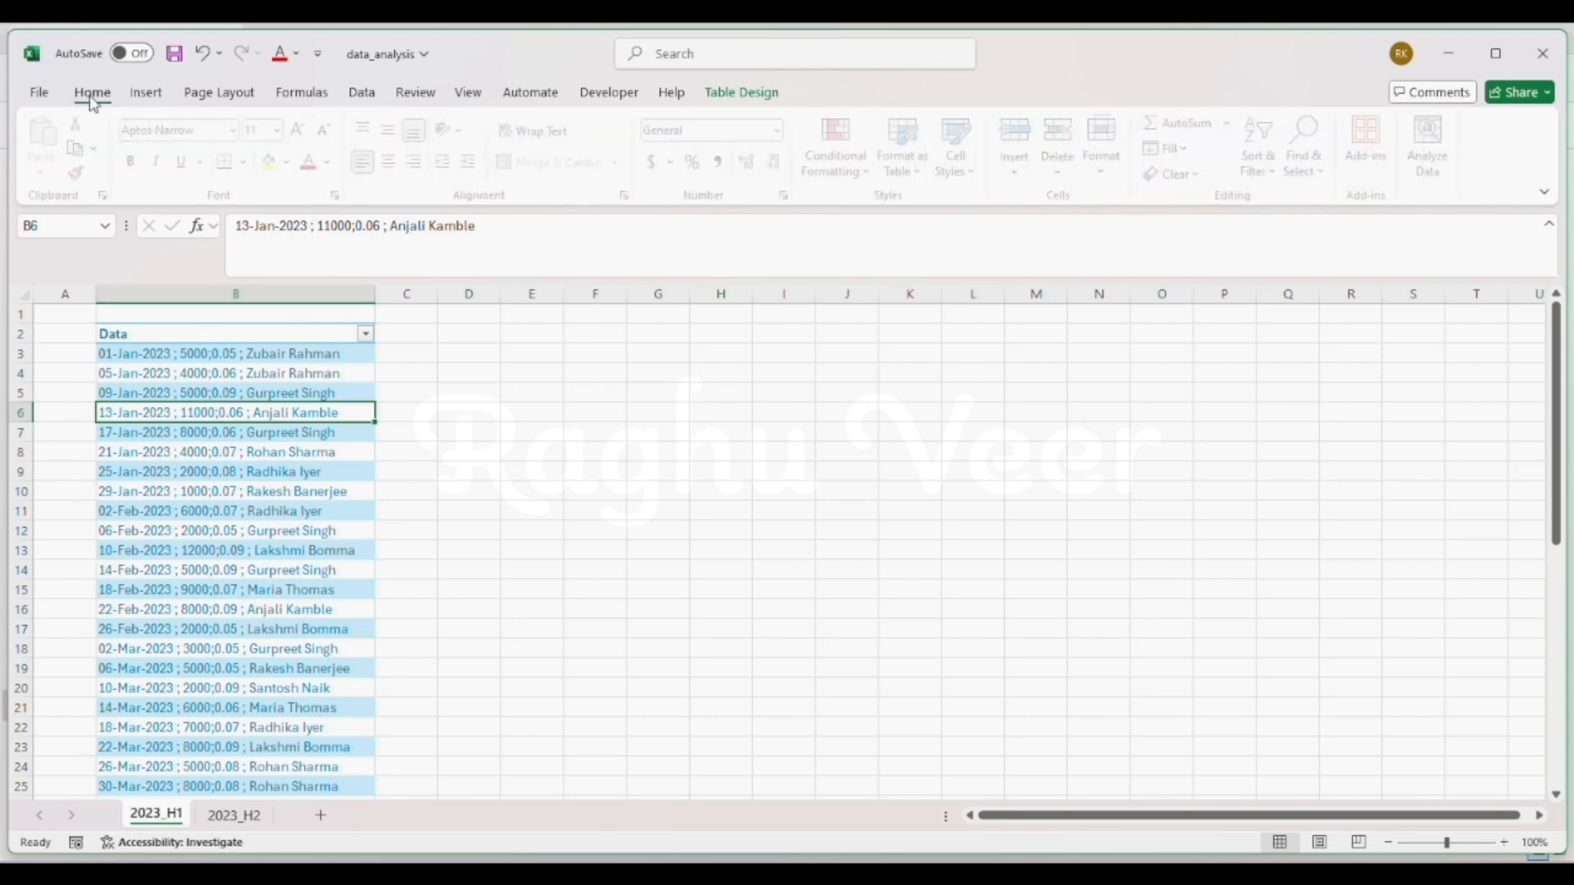
{"action": "left_click", "coordinate": [362, 93]}
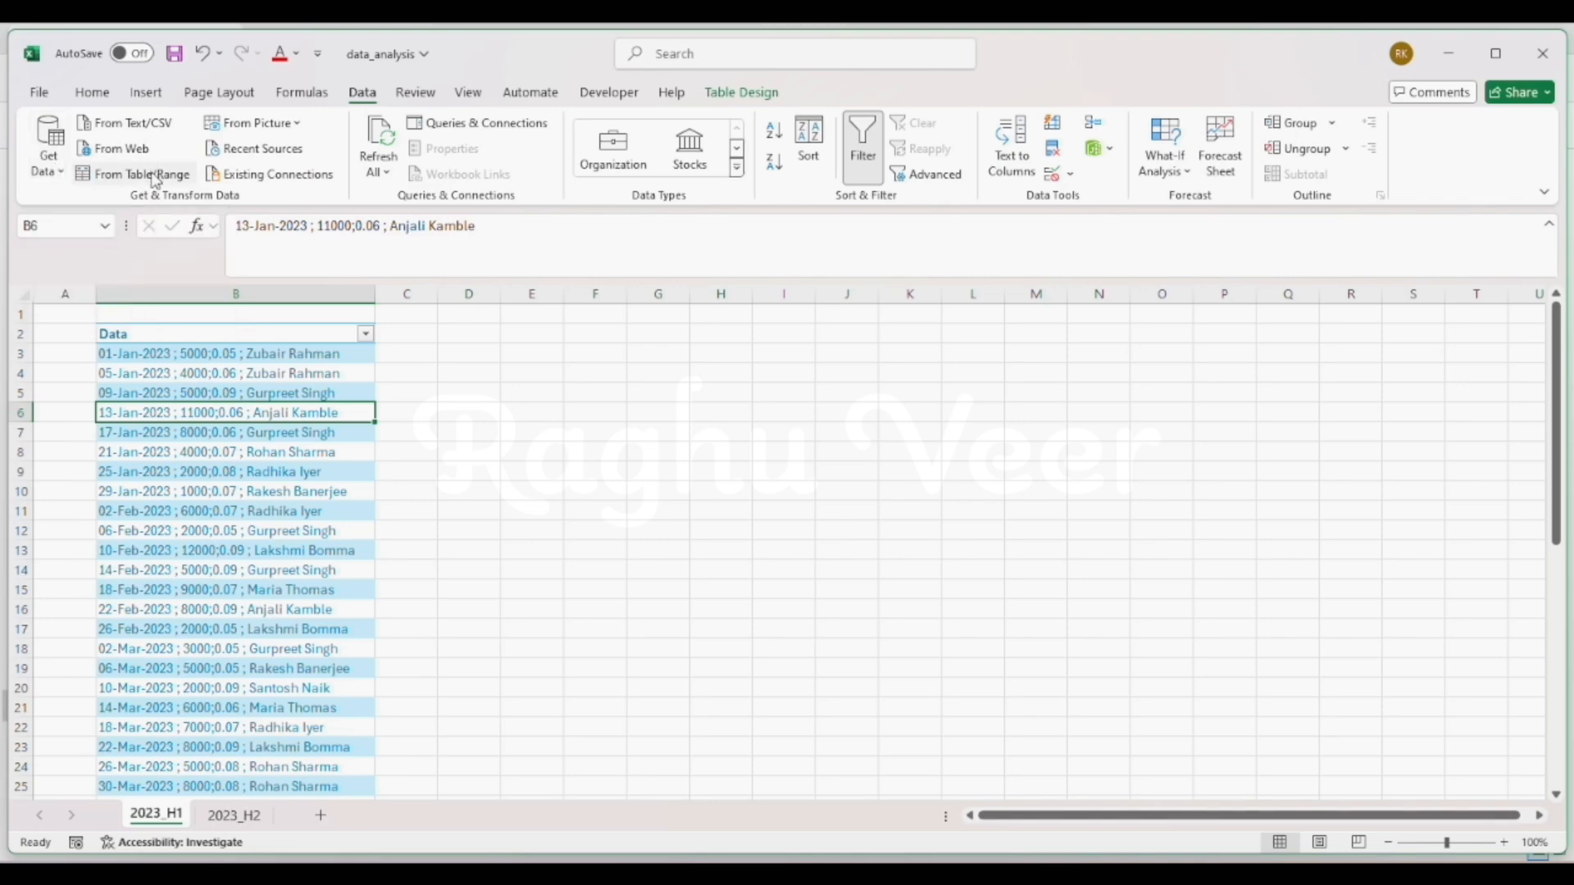
{"action": "left_click", "coordinate": [48, 146]}
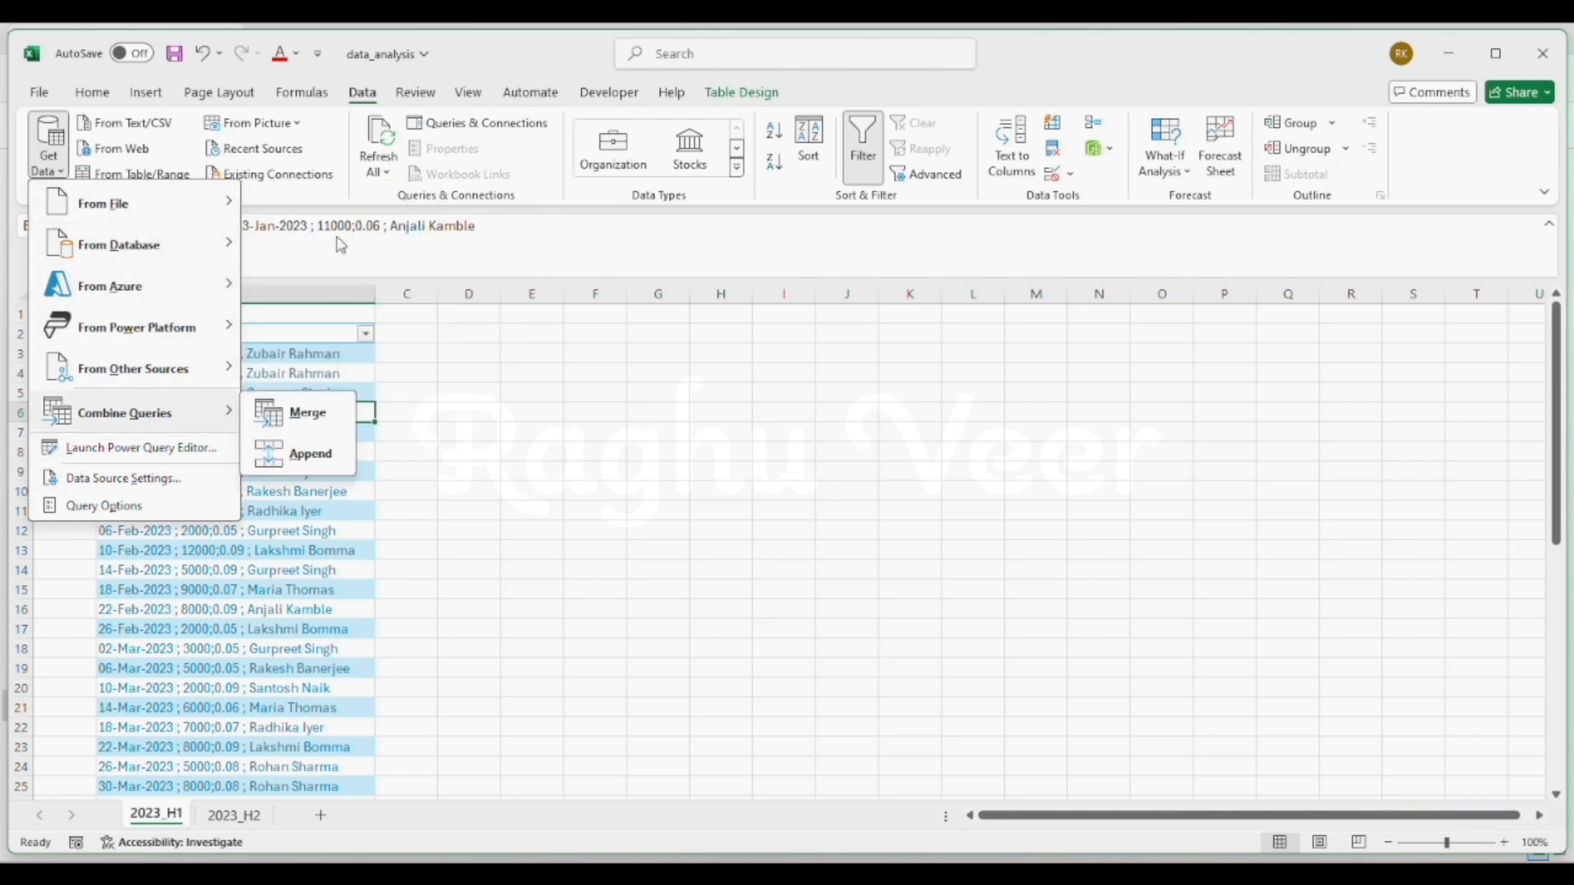
{"action": "left_click", "coordinate": [312, 353]}
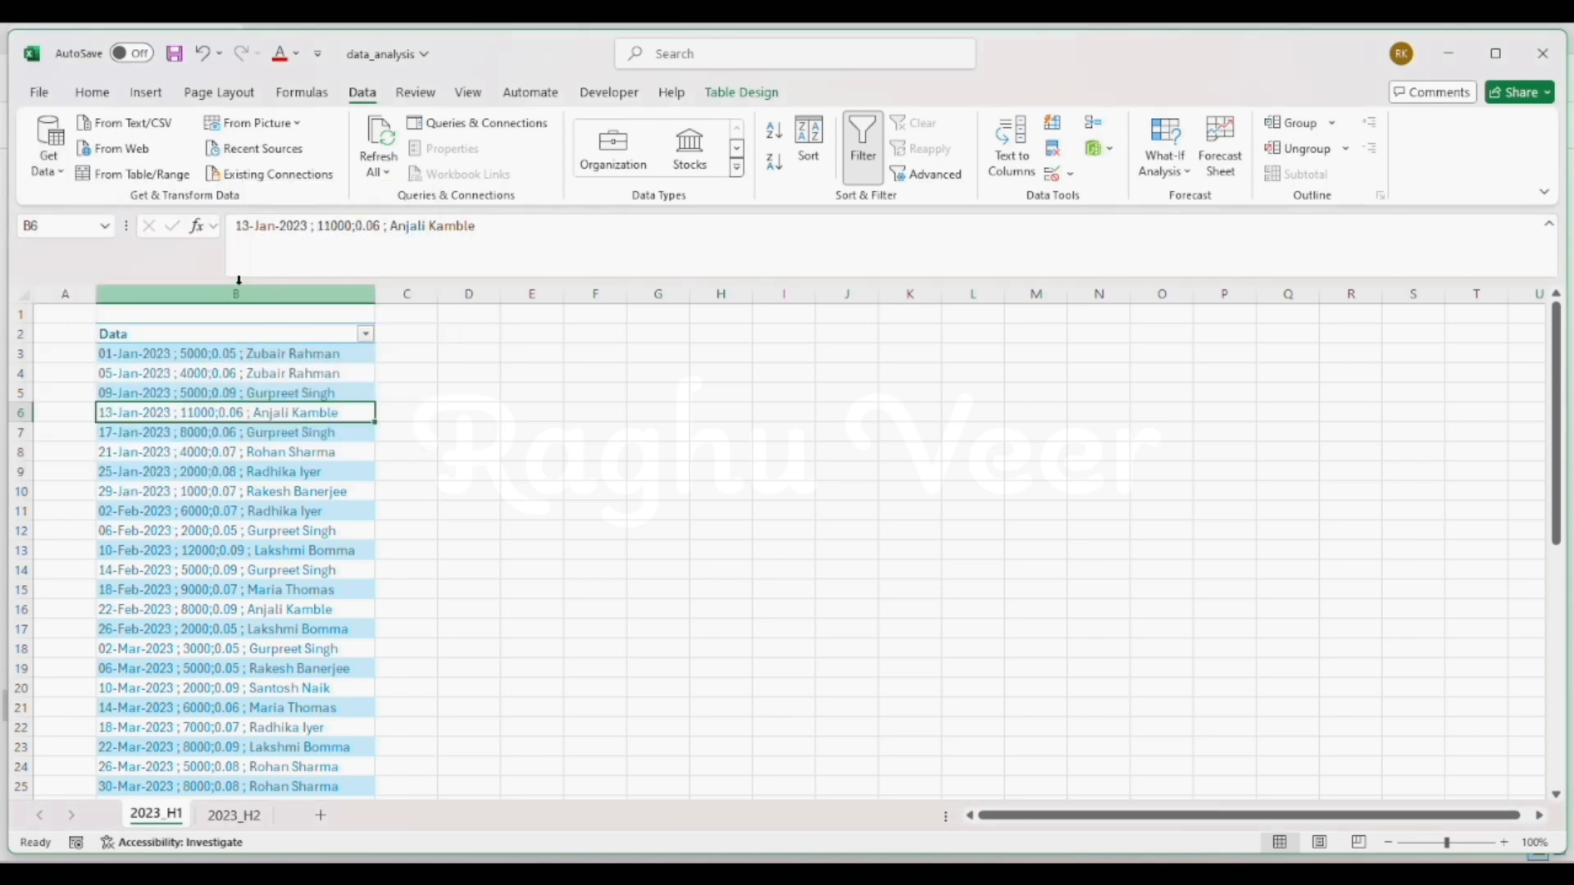
{"action": "left_click", "coordinate": [124, 175]}
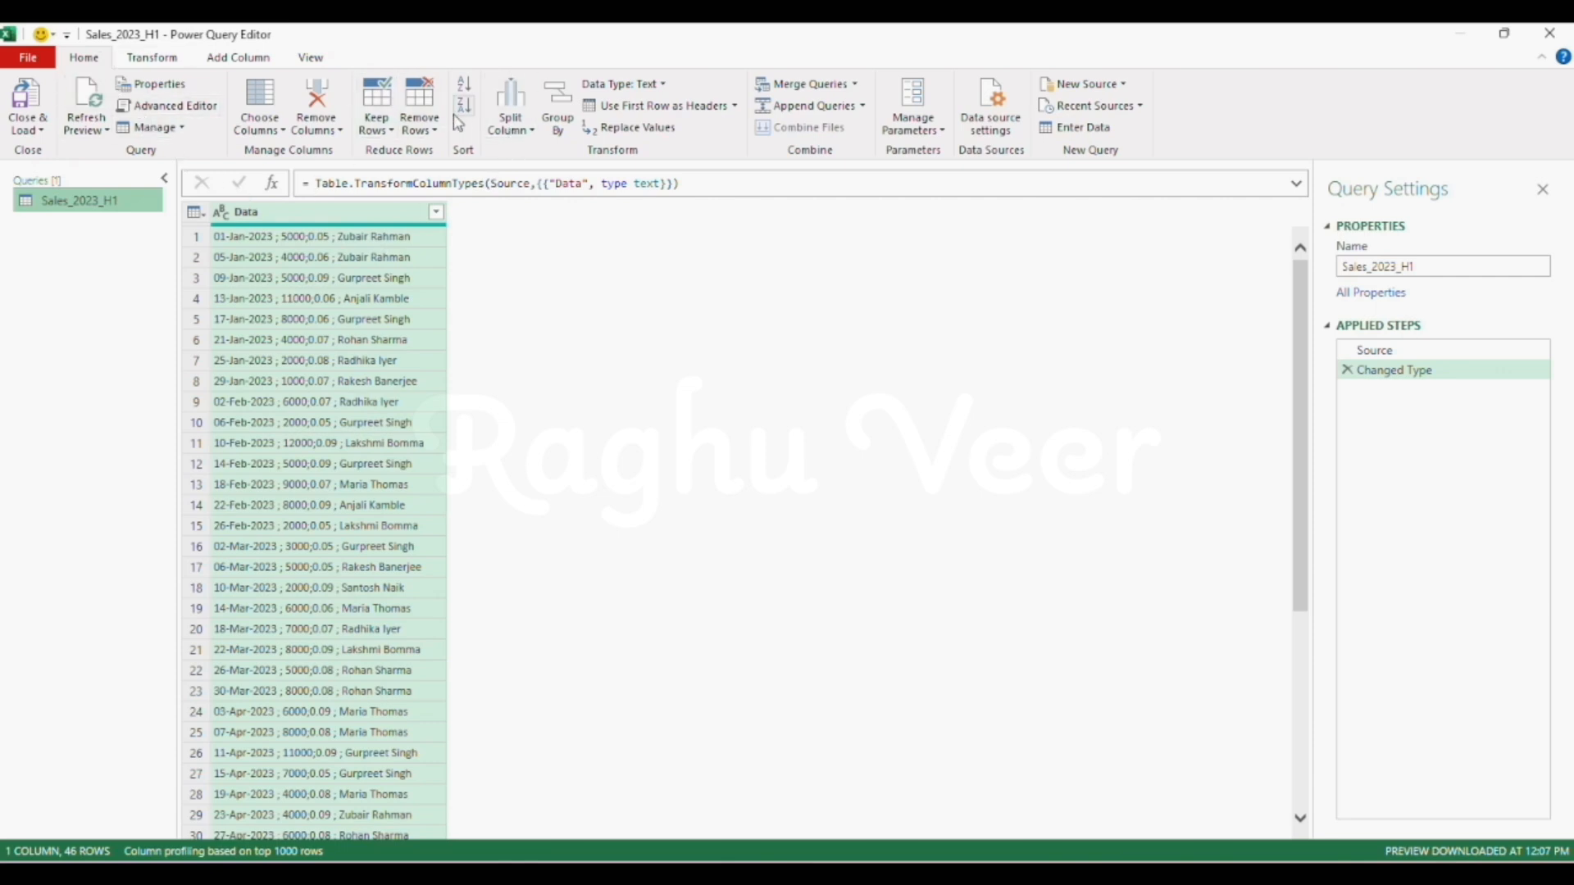
Split the Data column by the semicolon delimiter at each occurrence.
{"action": "left_click", "coordinate": [528, 131]}
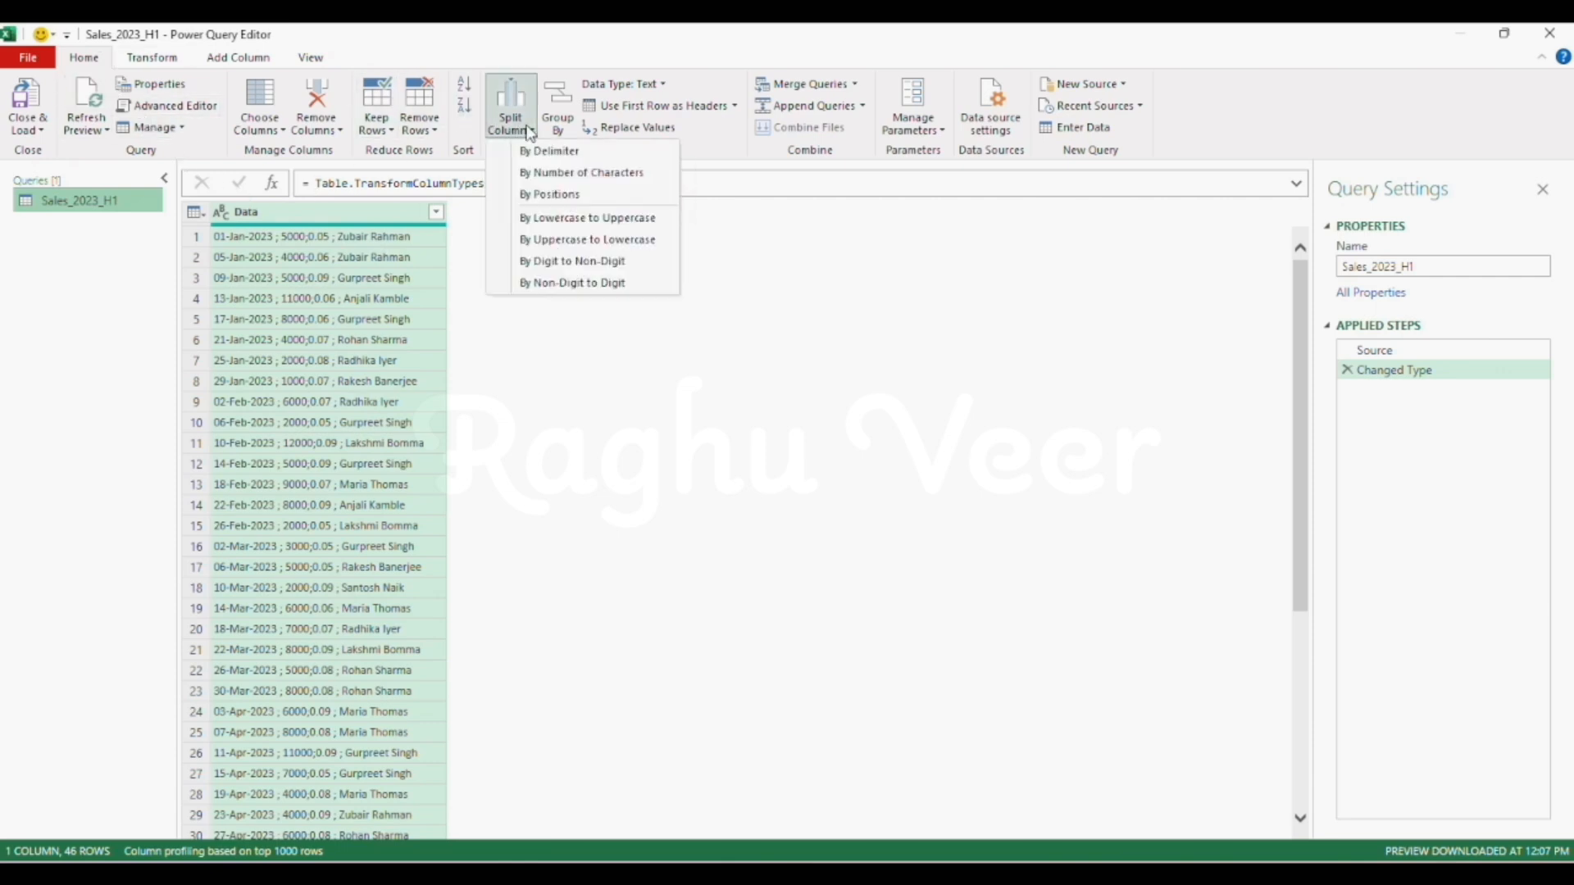
{"action": "left_click", "coordinate": [576, 153]}
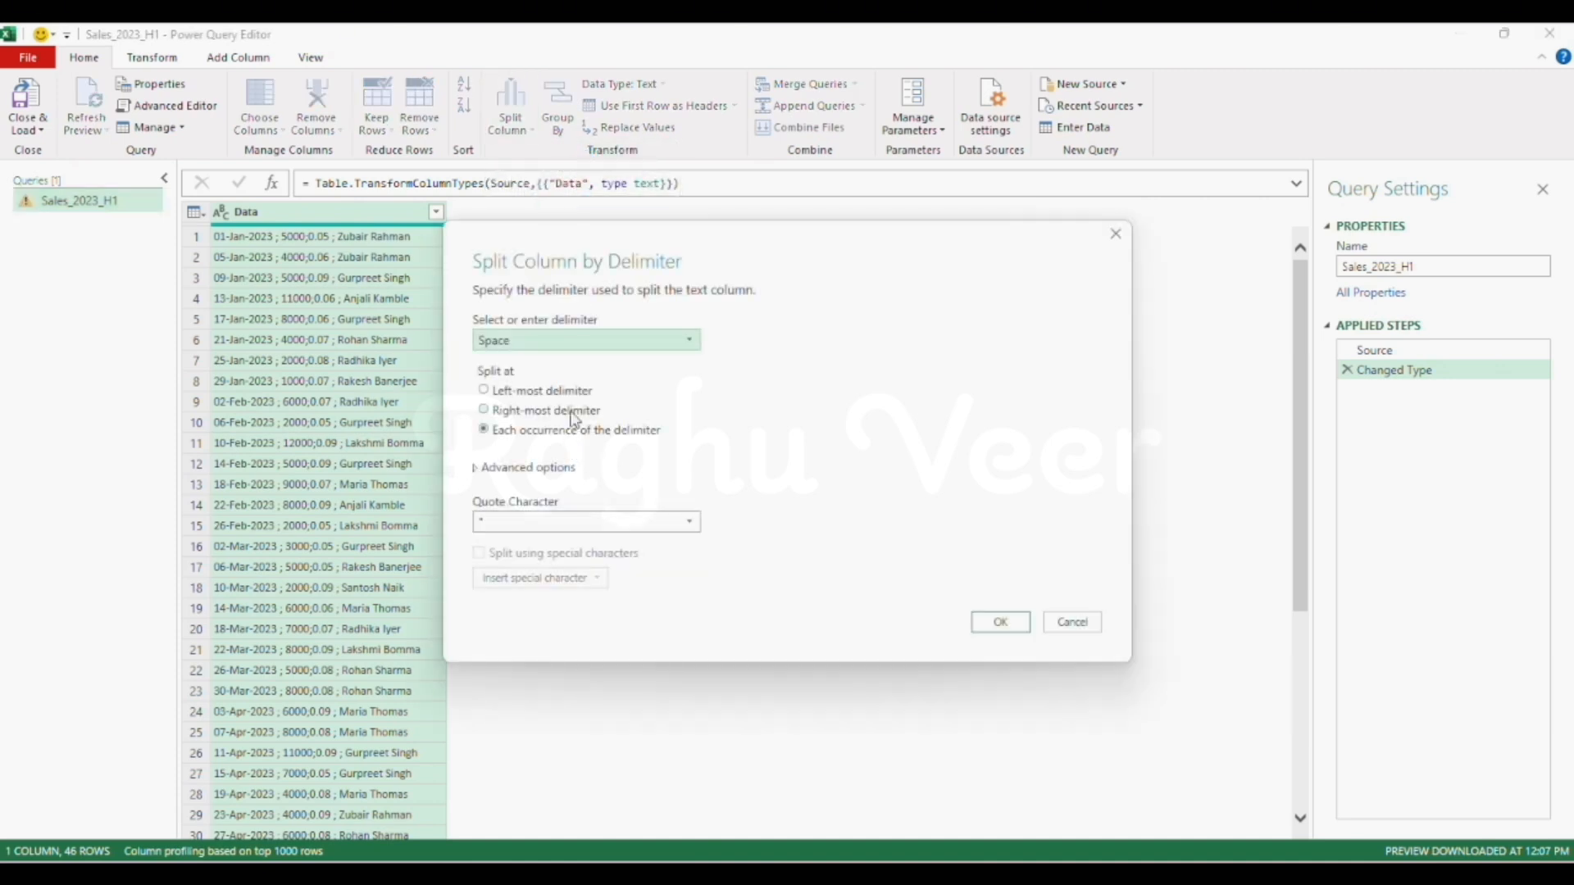
{"action": "left_click", "coordinate": [584, 340]}
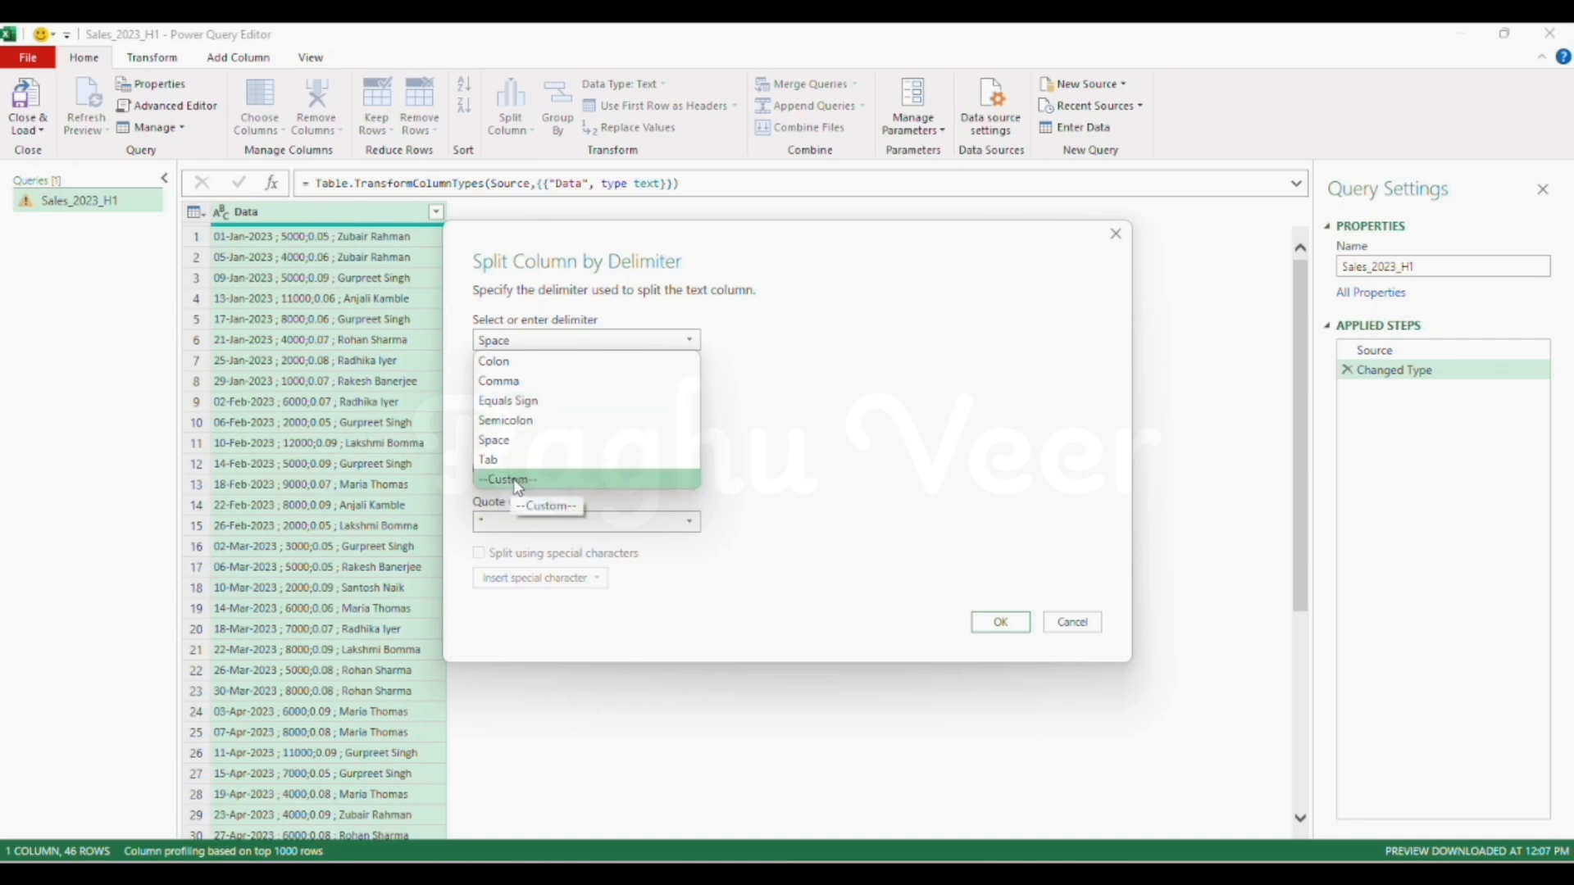
{"action": "left_click", "coordinate": [523, 435]}
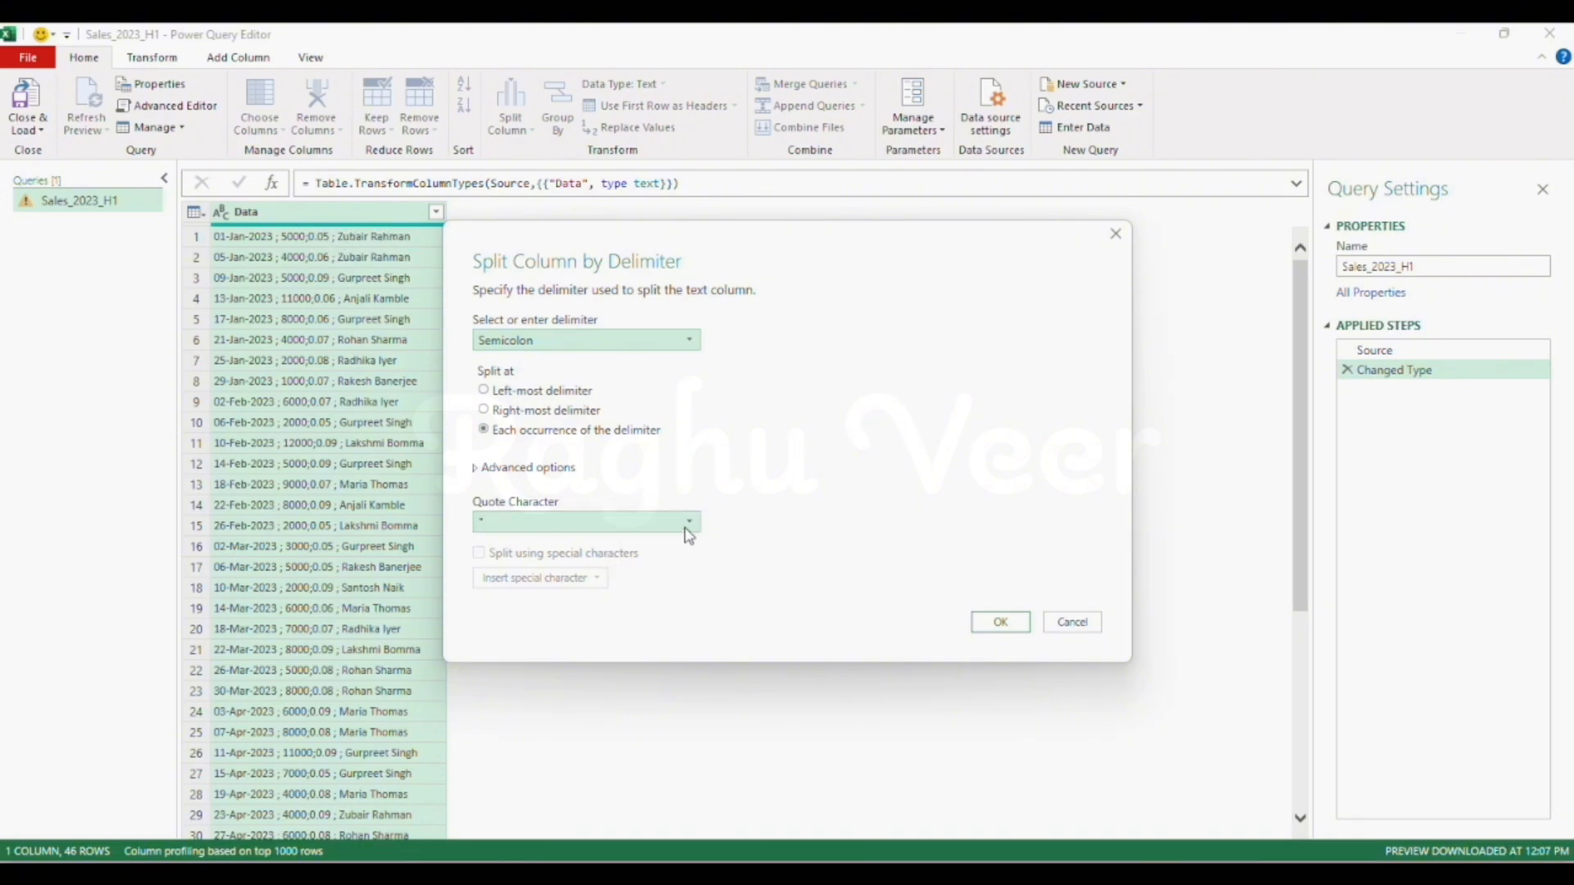
{"action": "left_click", "coordinate": [1001, 623]}
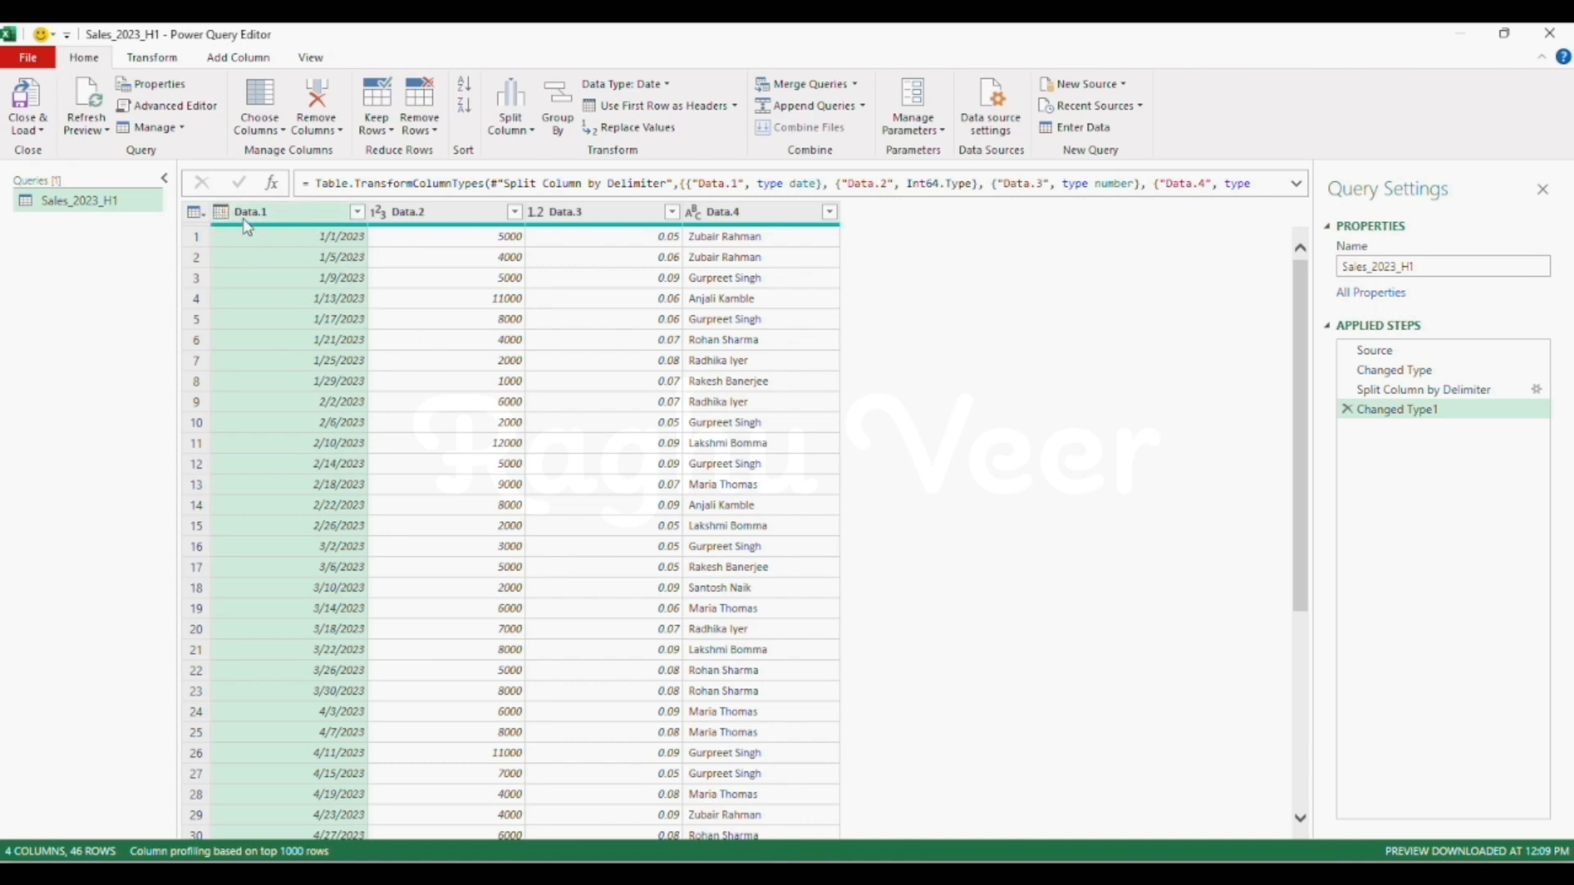
Change the data type of the Data.2 column to Decimal Number.
{"action": "left_click", "coordinate": [219, 211]}
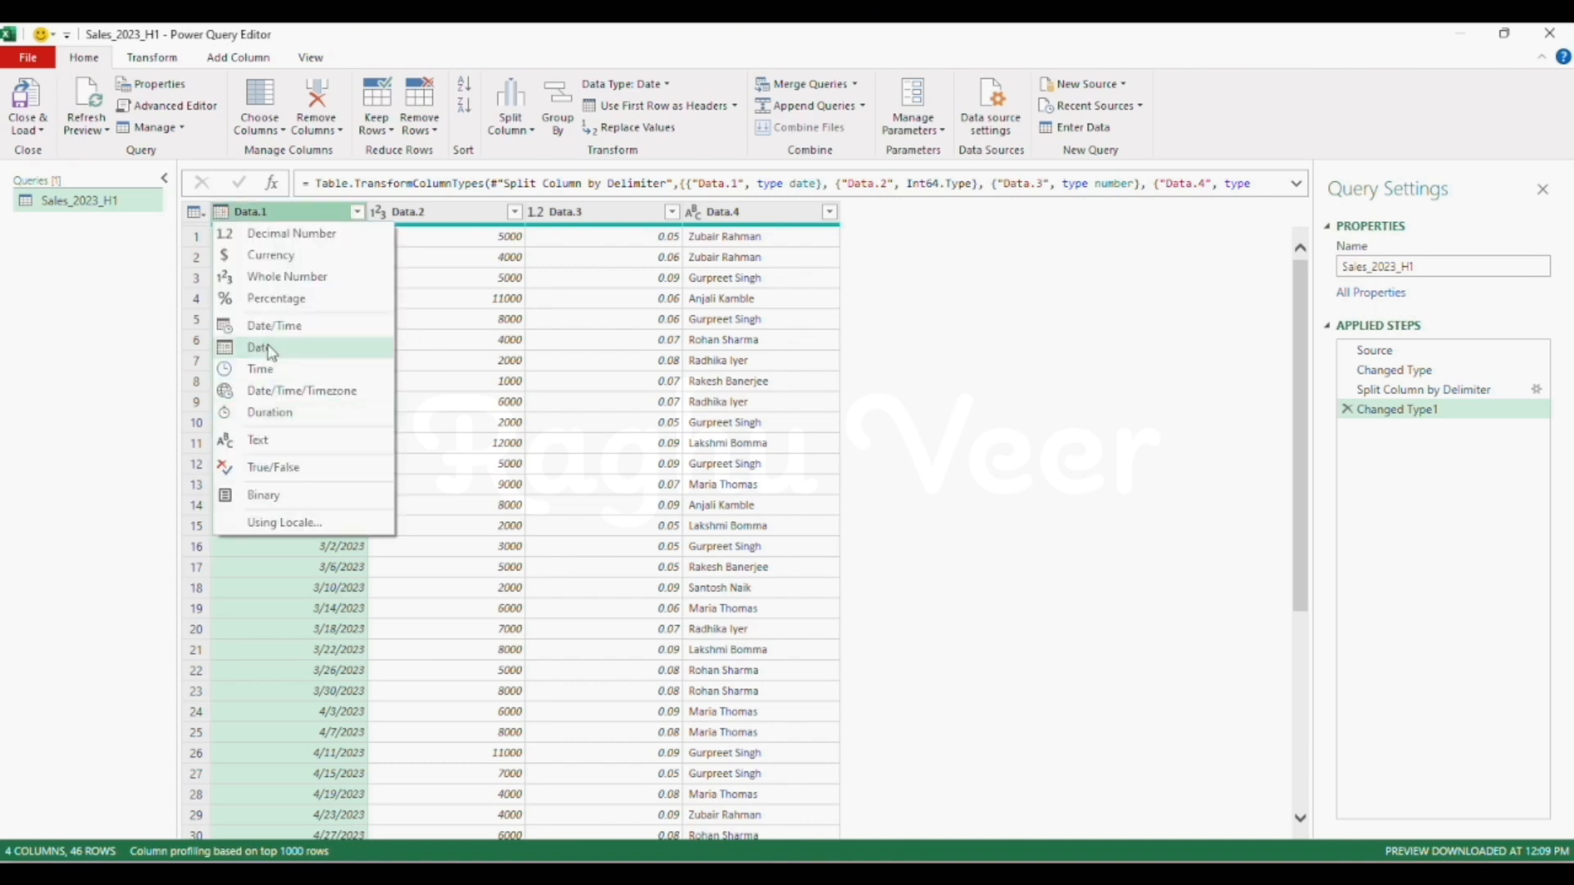
{"action": "left_click", "coordinate": [466, 360]}
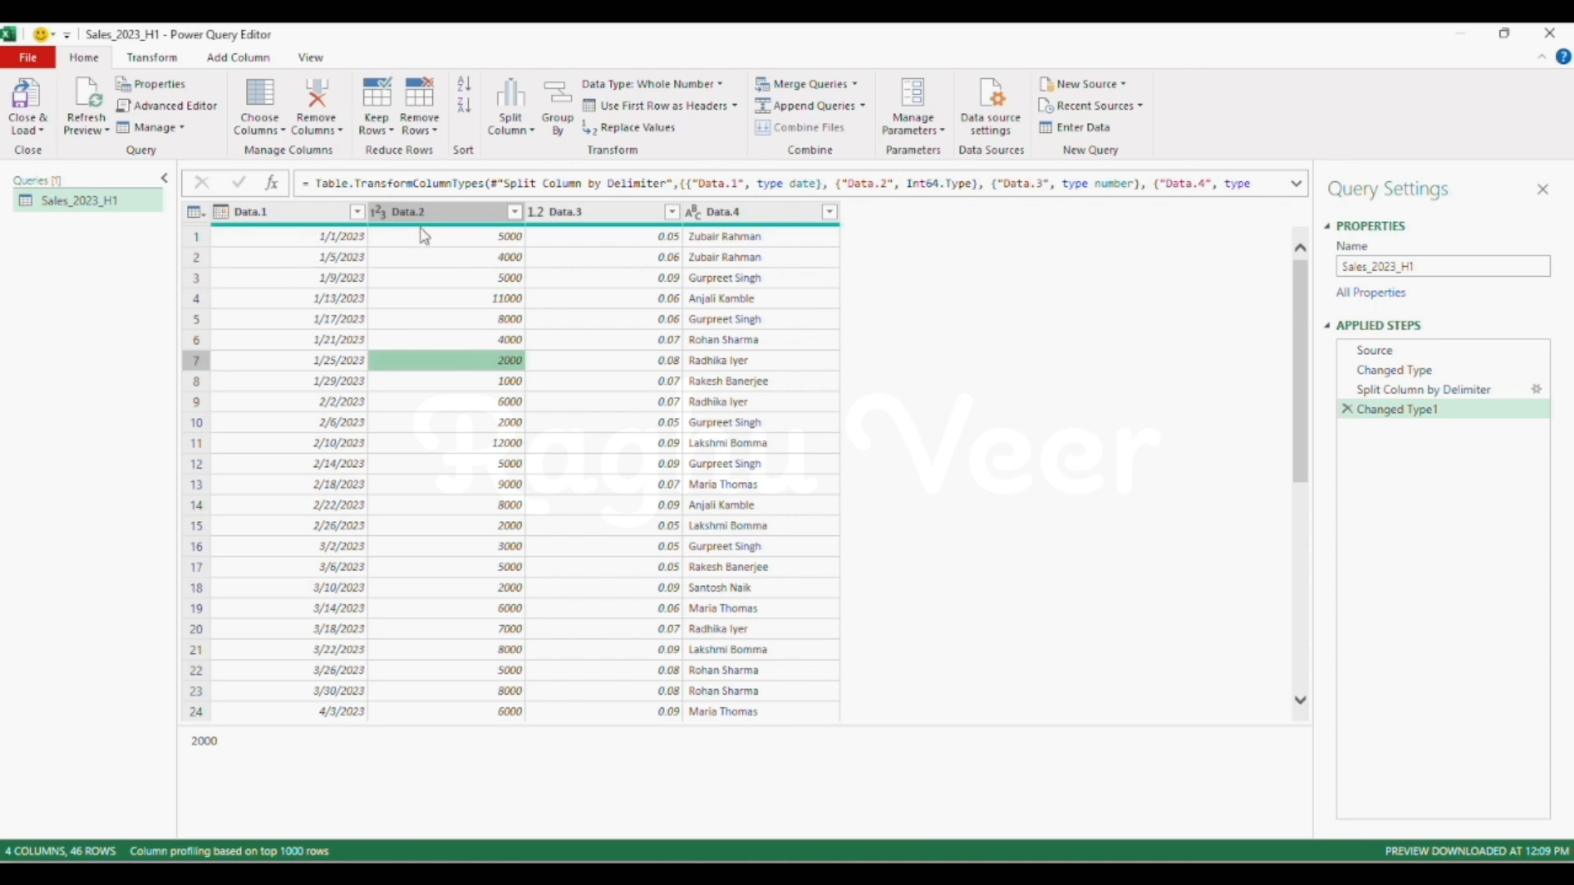
{"action": "left_click", "coordinate": [452, 258]}
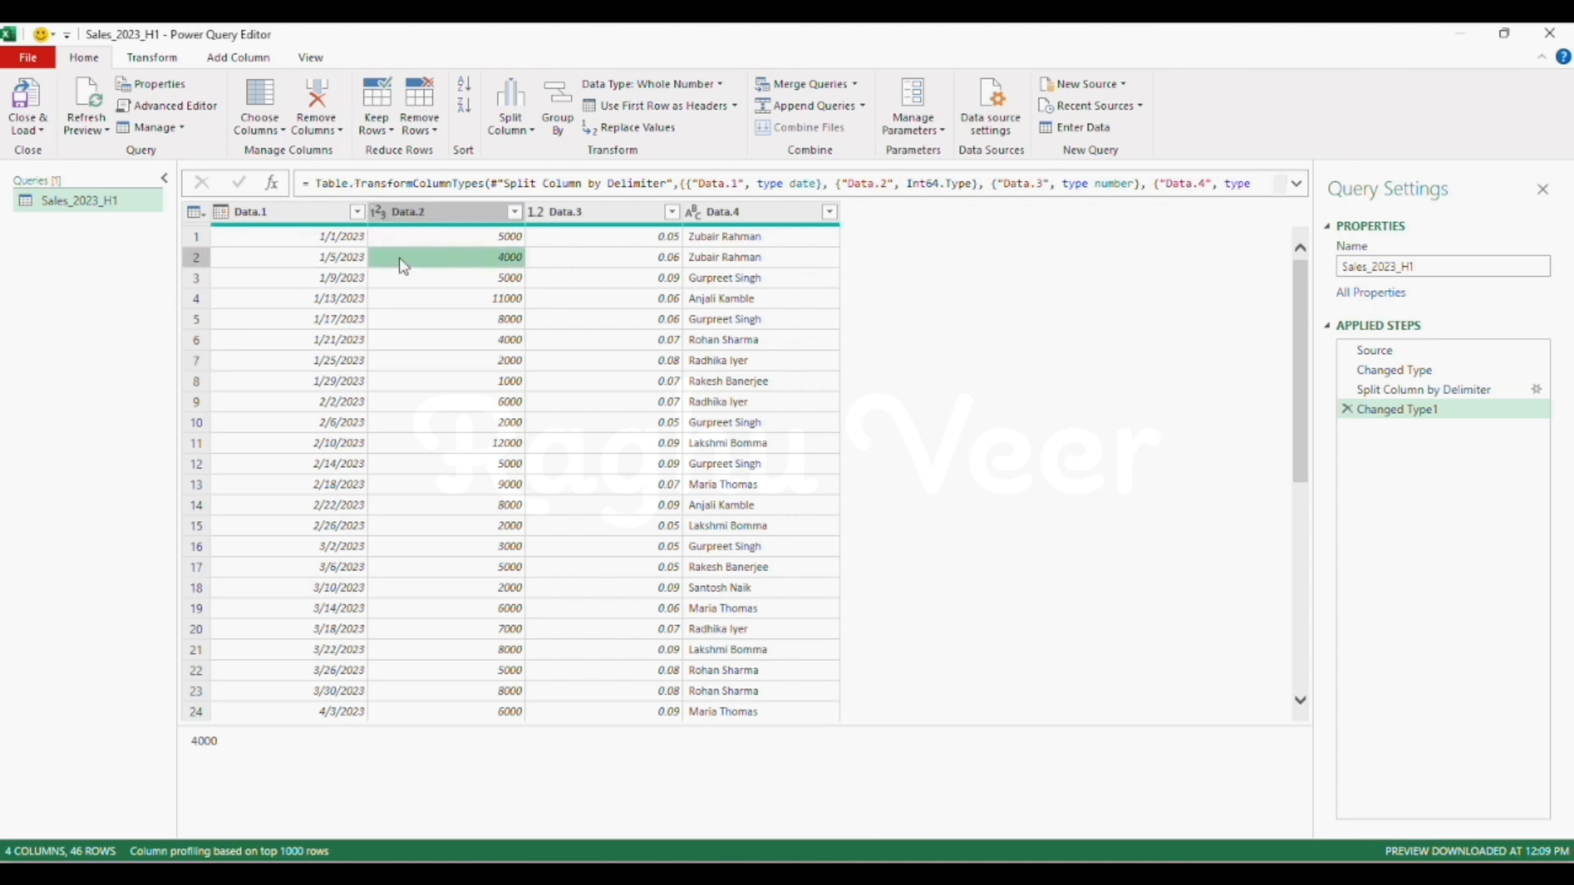
{"action": "left_click", "coordinate": [379, 213]}
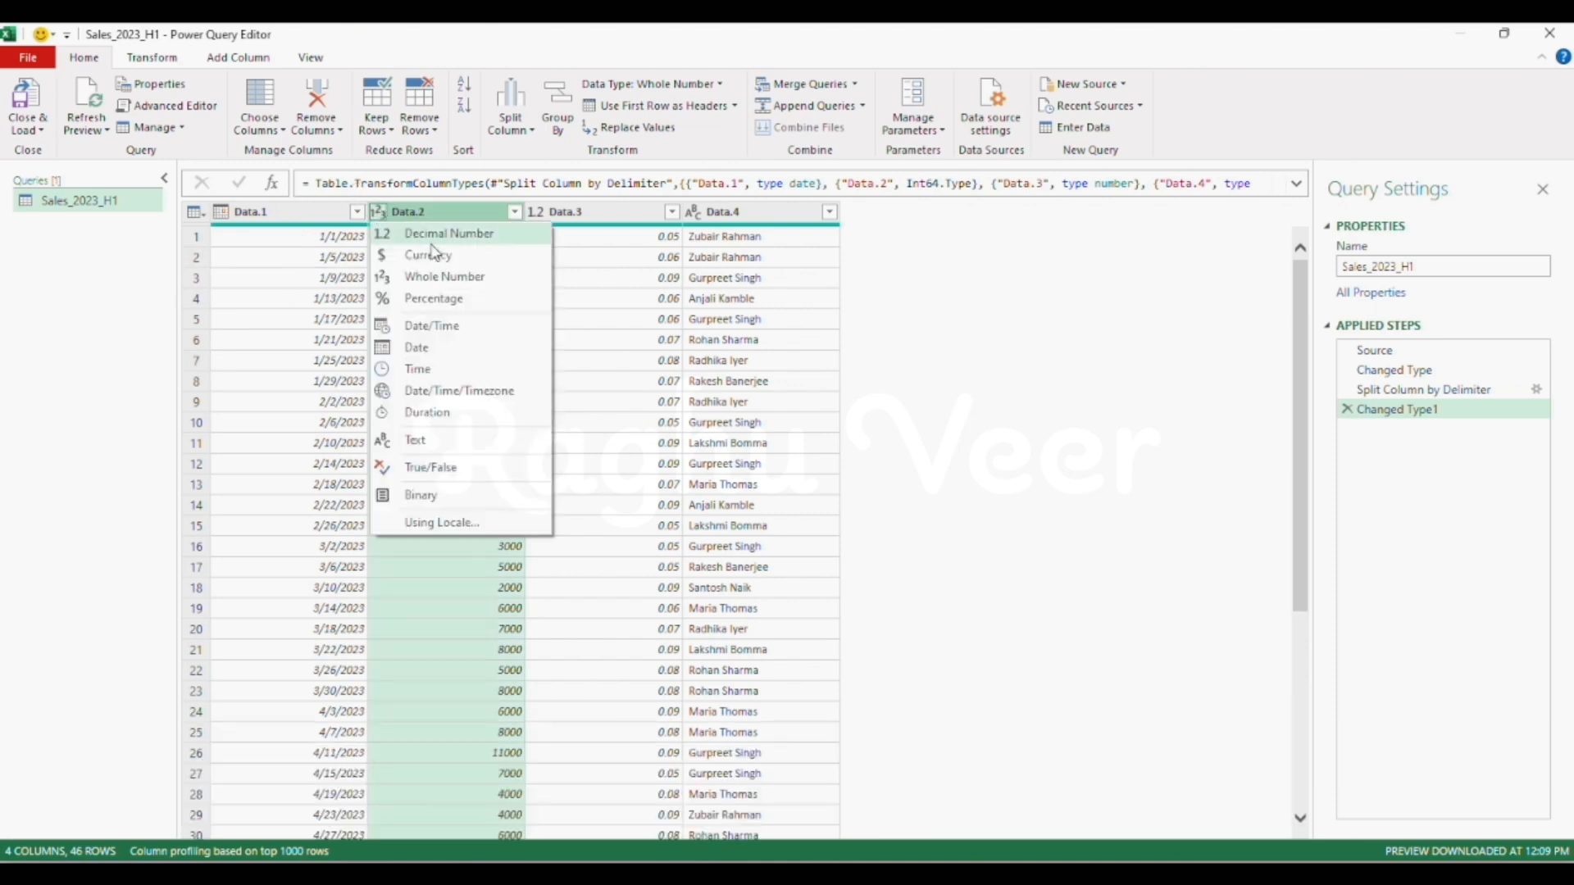
{"action": "left_click", "coordinate": [443, 233]}
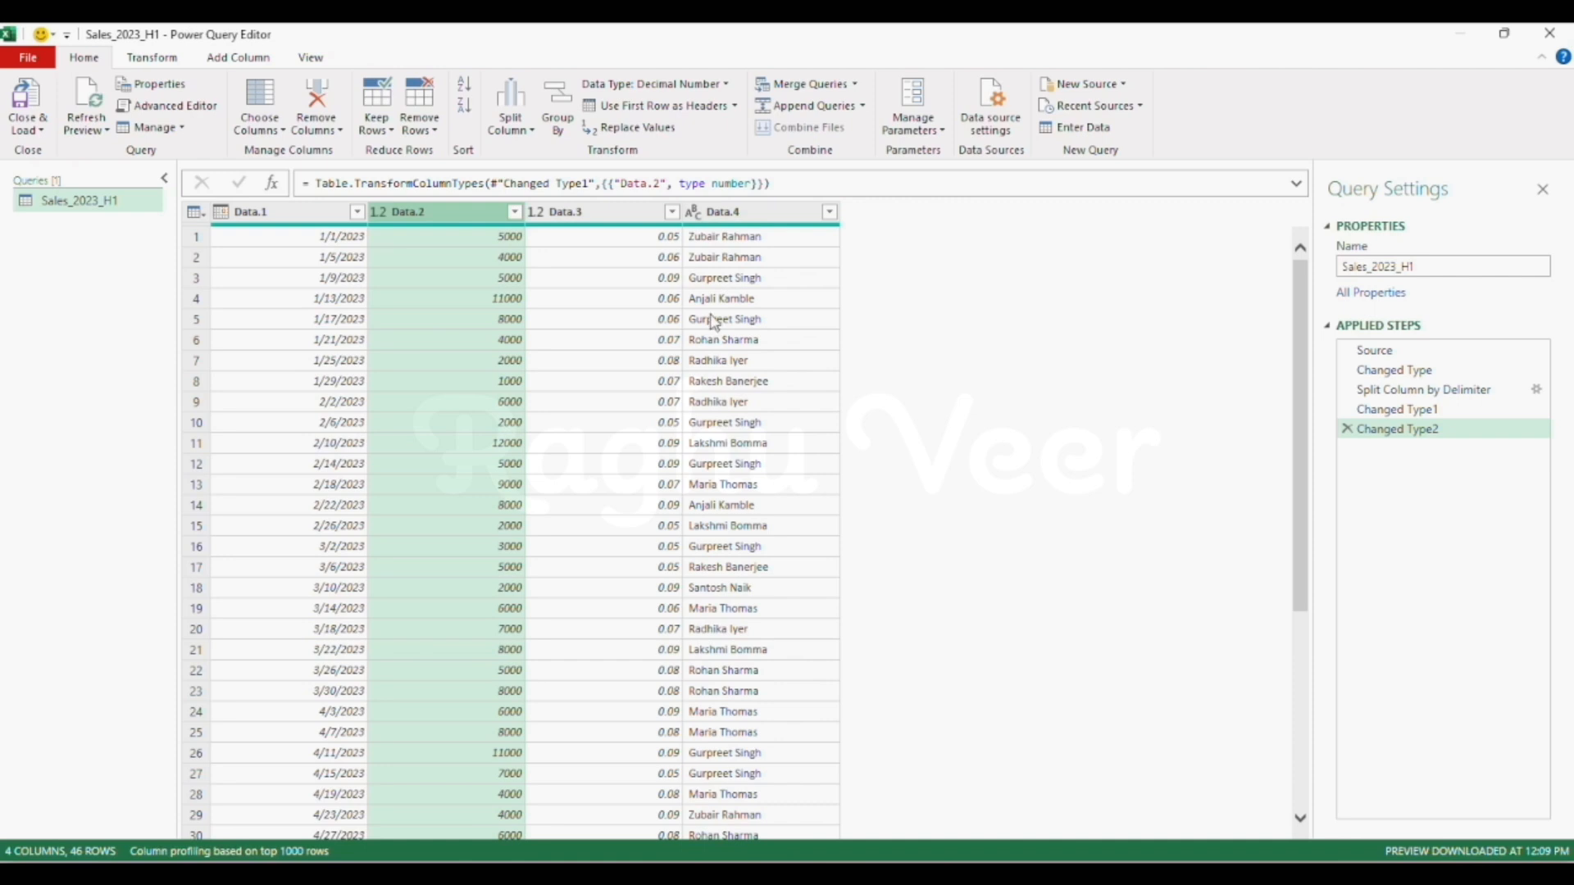
Rename the Data.1 column to Date.
{"action": "left_click", "coordinate": [695, 213]}
{"action": "left_click", "coordinate": [277, 213]}
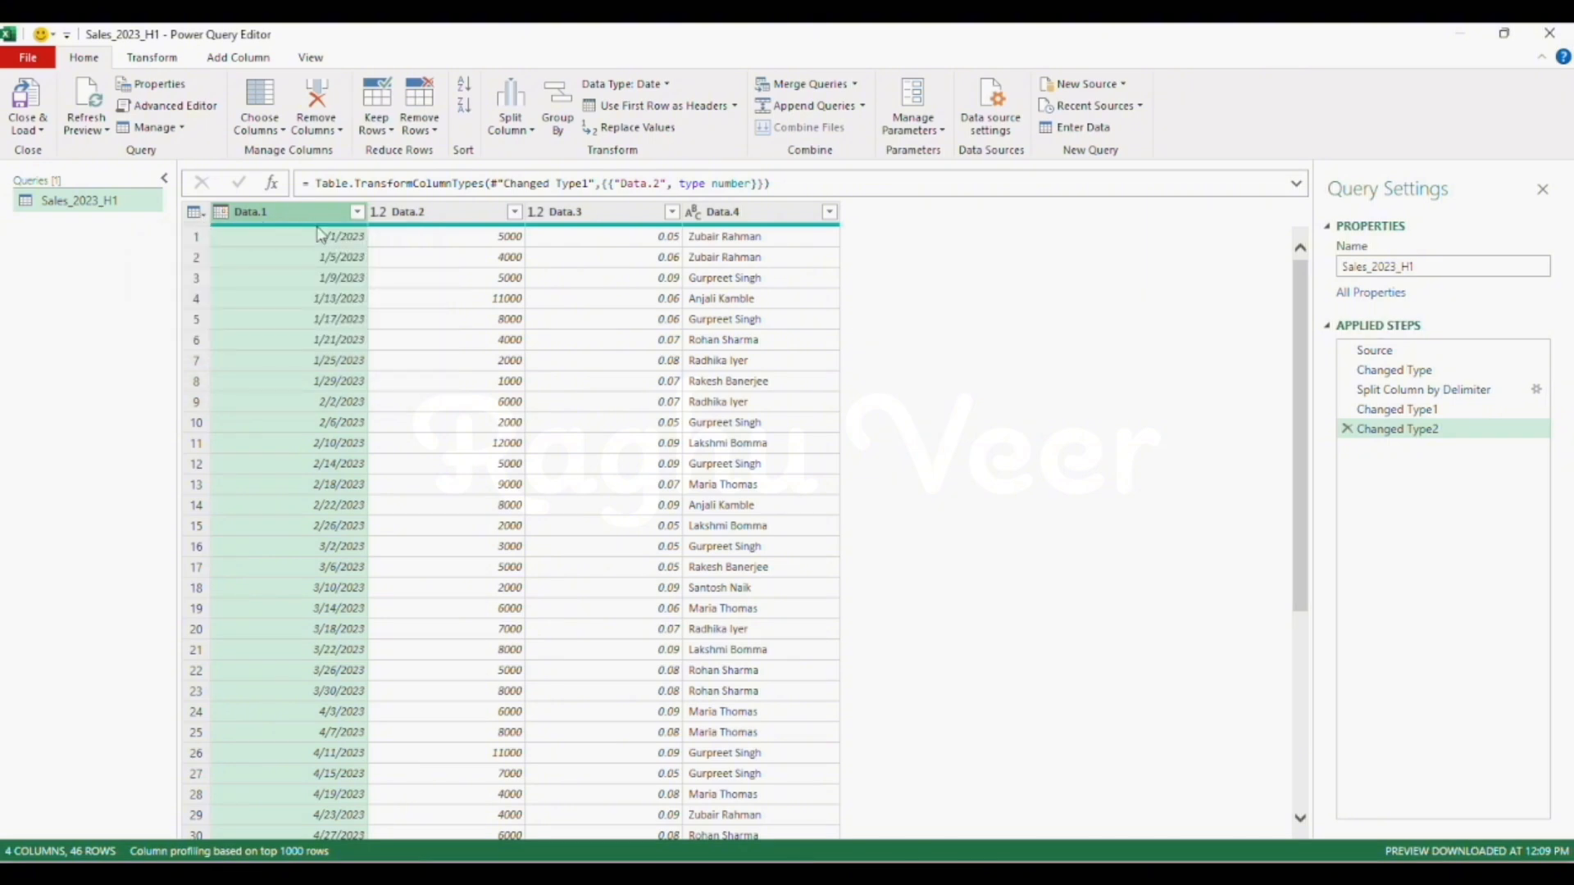
{"action": "mouse_move", "coordinate": [430, 232]}
{"action": "right_click", "coordinate": [358, 220]}
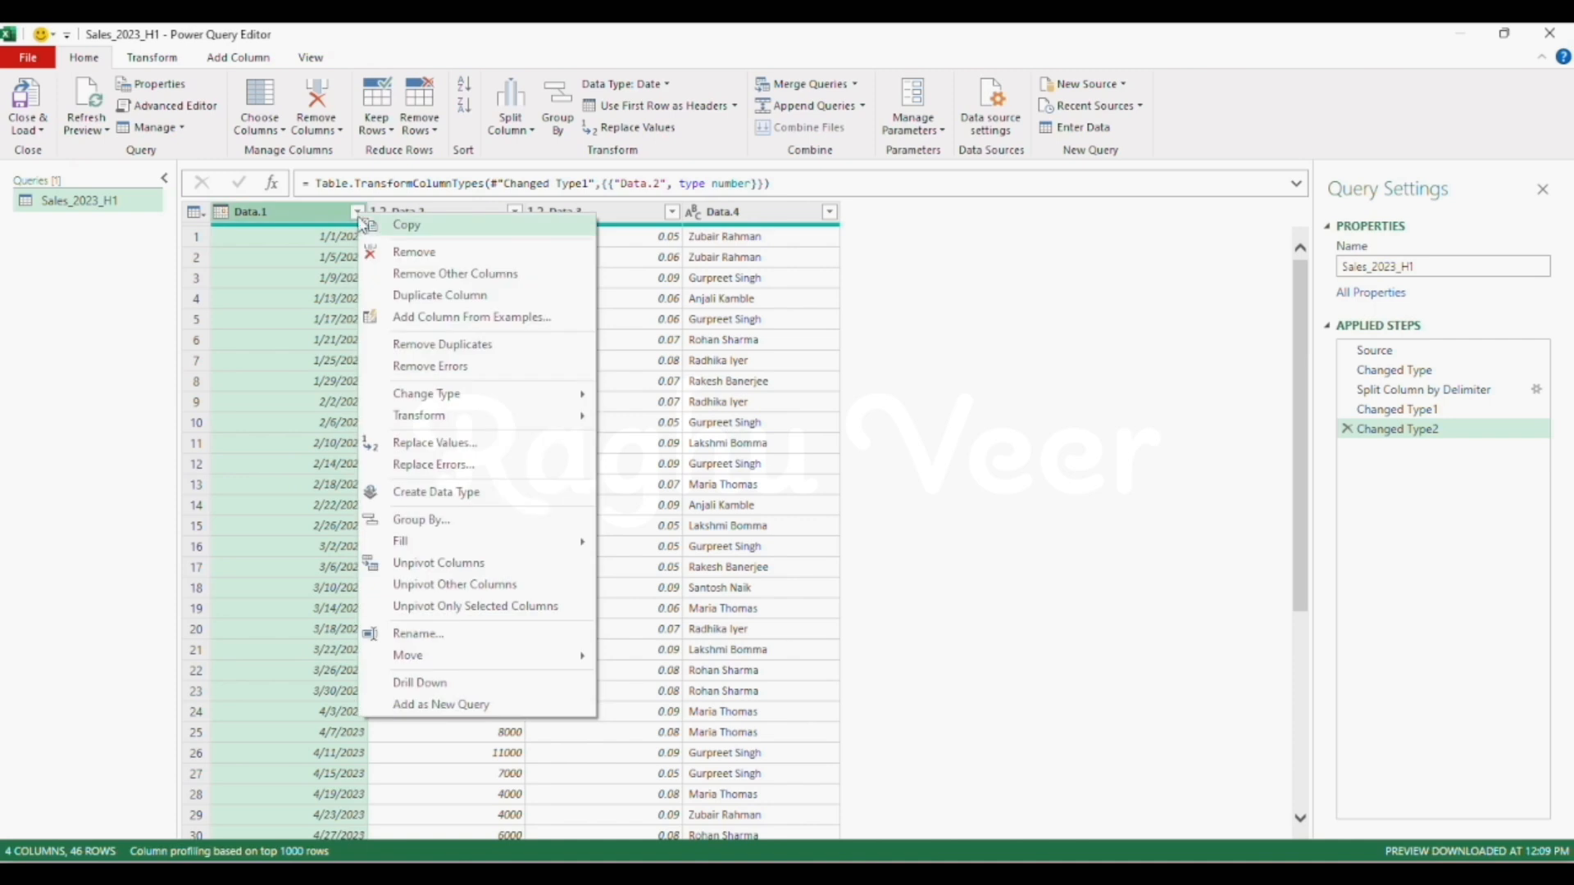
{"action": "left_click", "coordinate": [450, 642]}
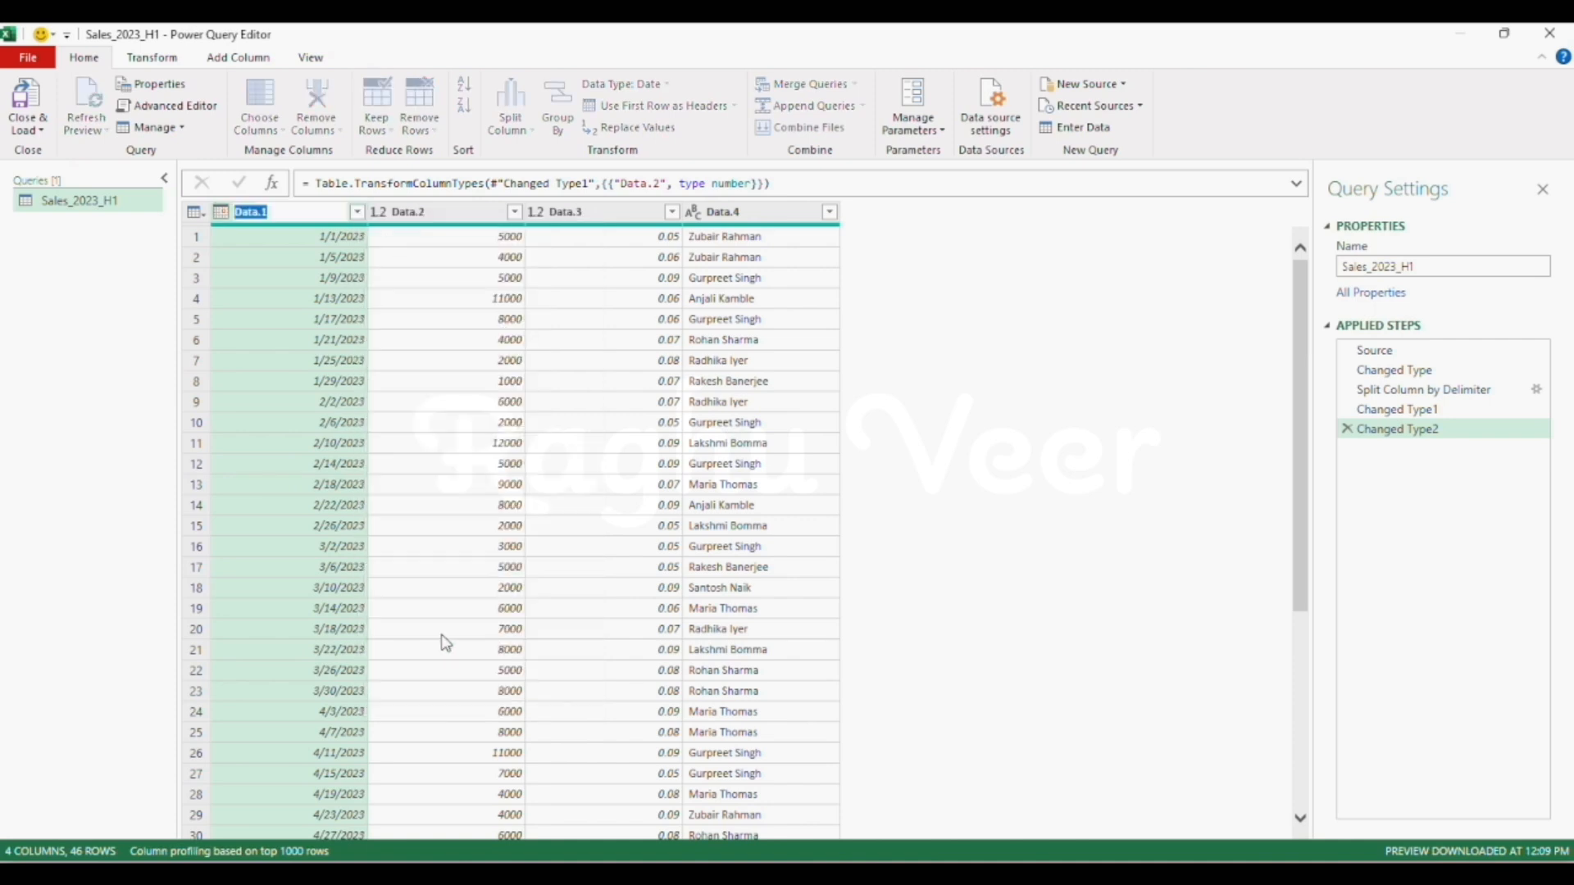
{"action": "type", "text": "Date"}
{"action": "key", "text": "Return"}
Rename the Data.2 column to Amount.
{"action": "right_click", "coordinate": [428, 215]}
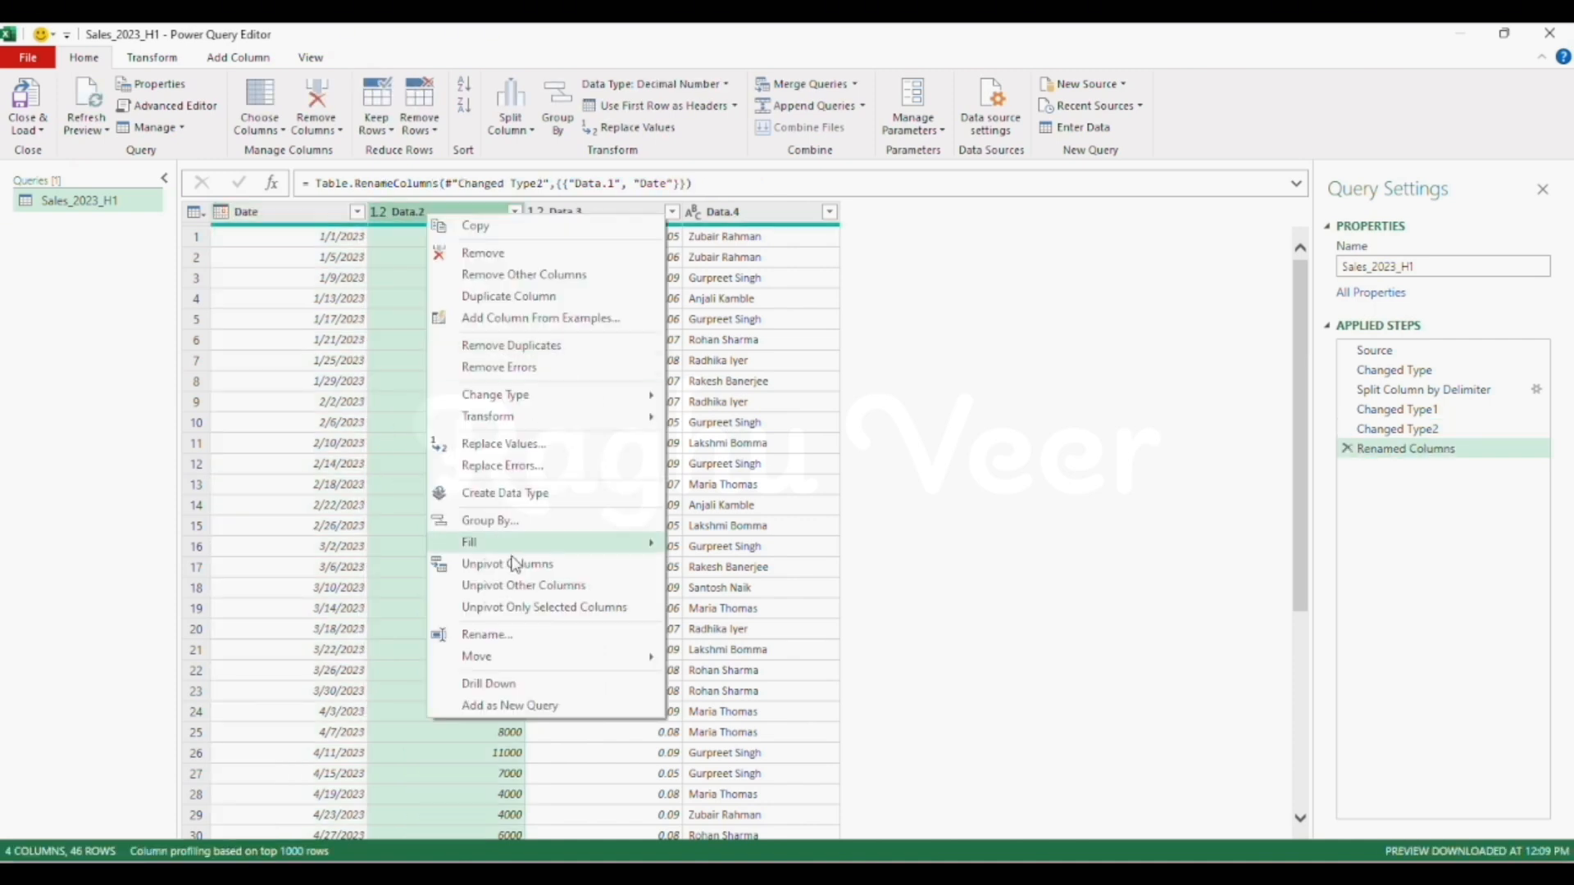
{"action": "left_click", "coordinate": [525, 642]}
{"action": "type", "text": "A"}
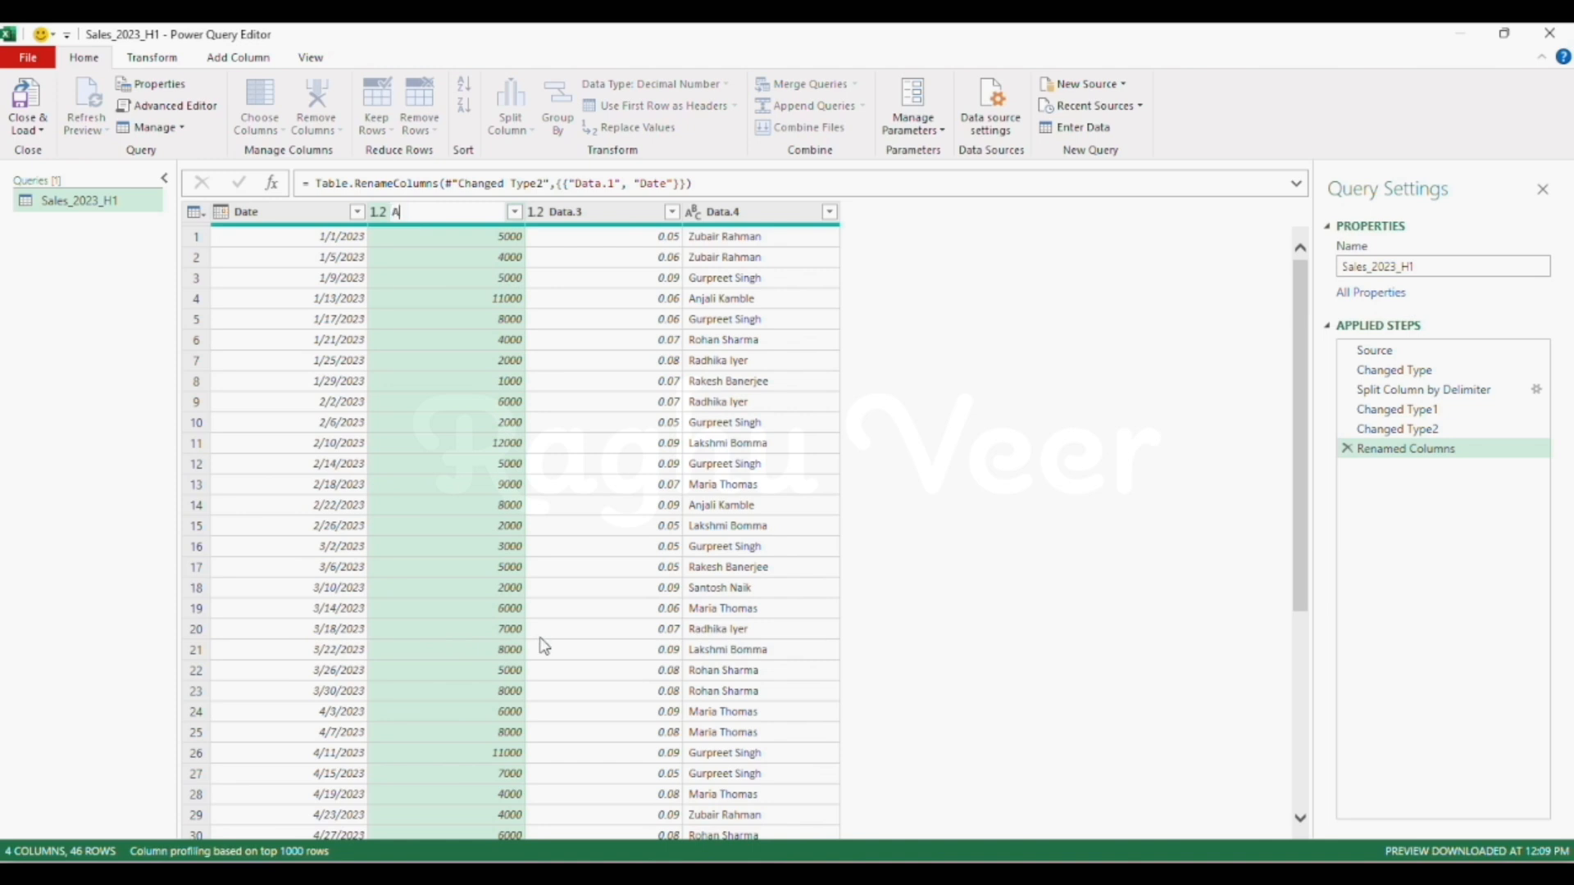
{"action": "type", "text": "mount"}
{"action": "key", "text": "Return"}
Rename the Data.3 column to % Commission.
{"action": "right_click", "coordinate": [573, 211]}
{"action": "left_click", "coordinate": [674, 643]}
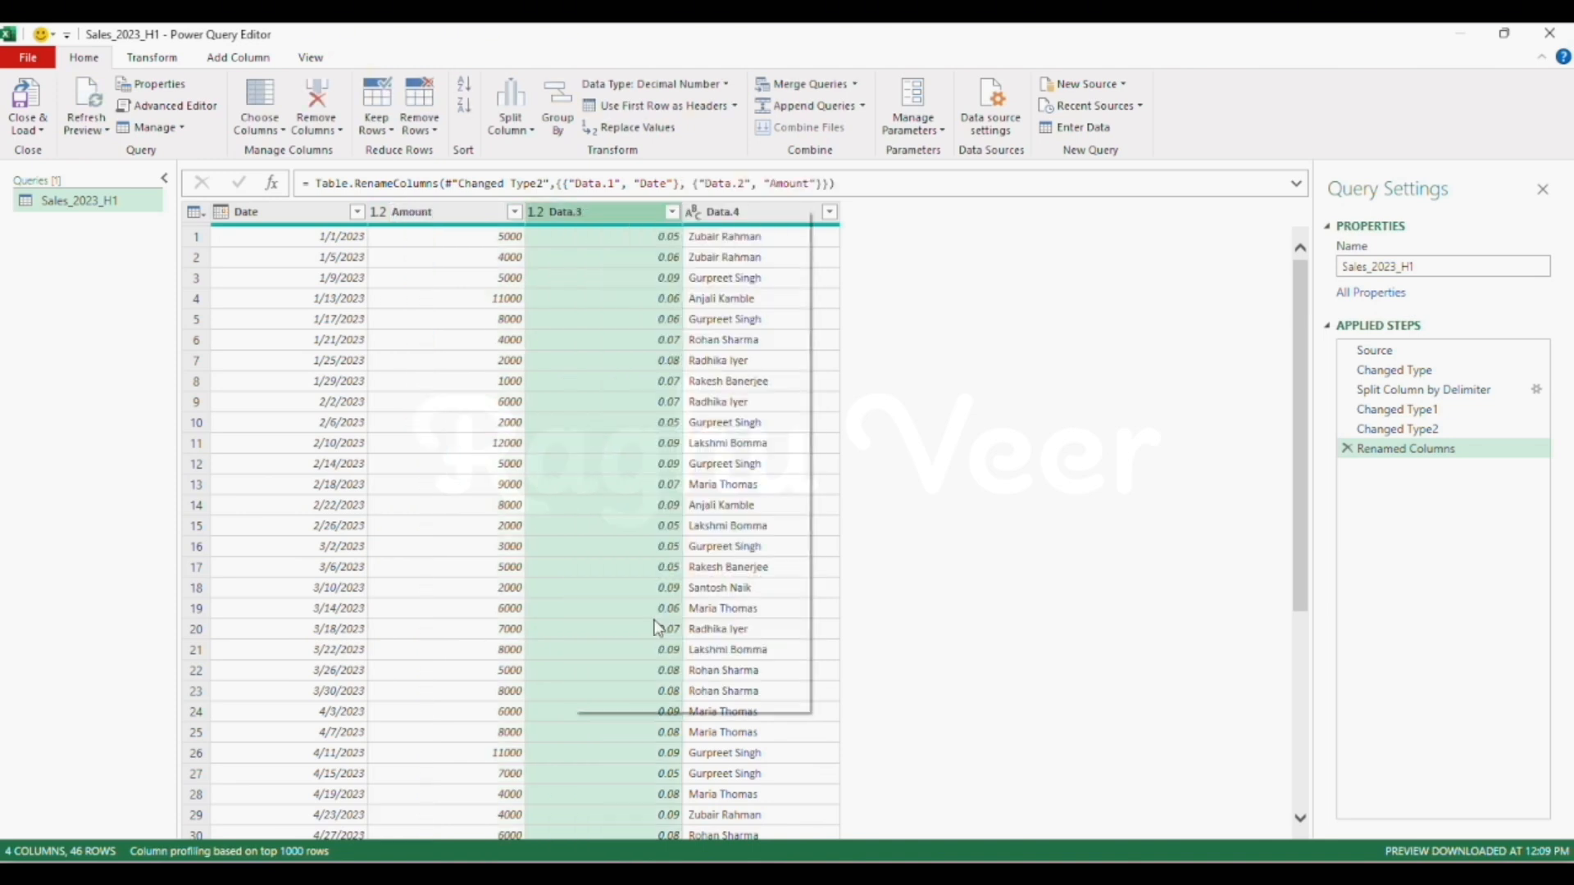
{"action": "type", "text": "%"}
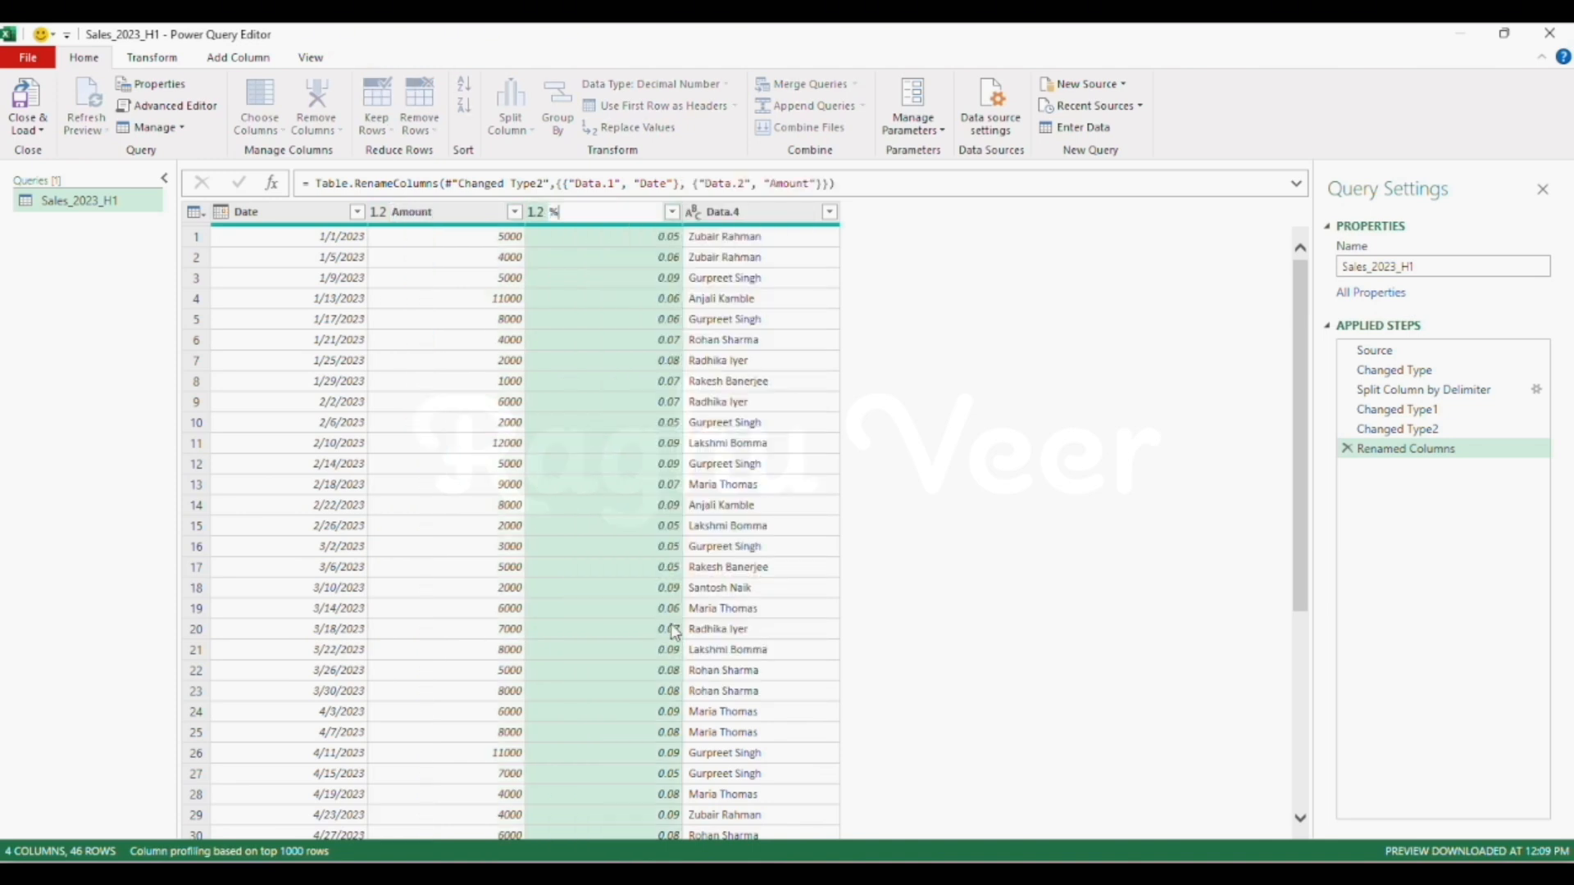
{"action": "type", "text": " Commission"}
{"action": "key", "text": "Return"}
Rename the Data.4 column to Sales Rep Name.
{"action": "right_click", "coordinate": [730, 212]}
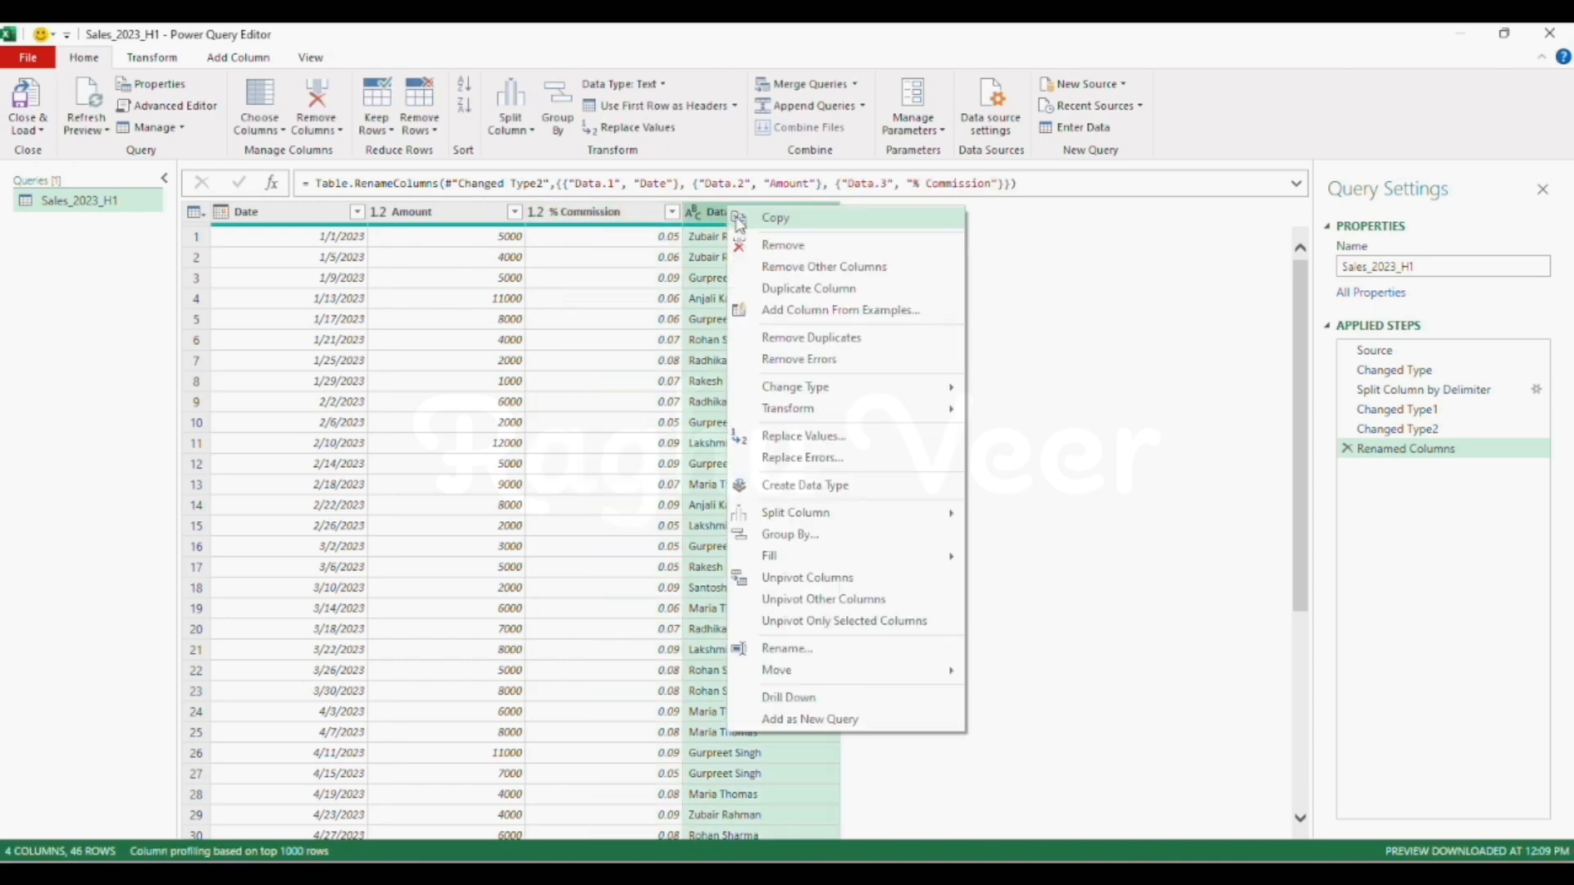
{"action": "left_click", "coordinate": [839, 648]}
{"action": "type", "text": "Sales R"}
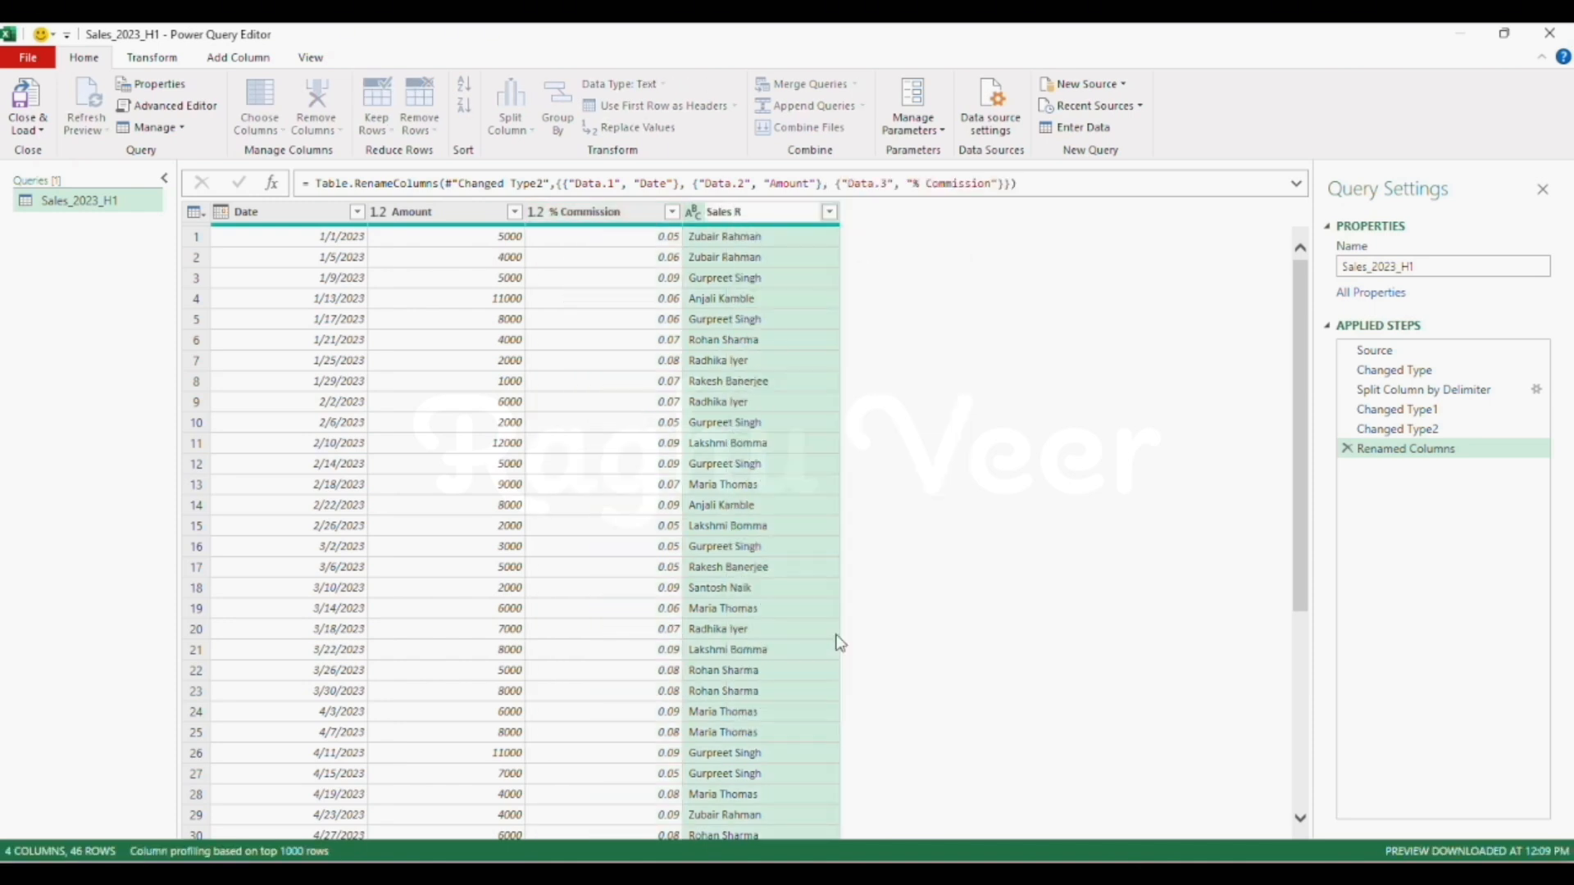
{"action": "type", "text": "ep Name"}
{"action": "key", "text": "Return"}
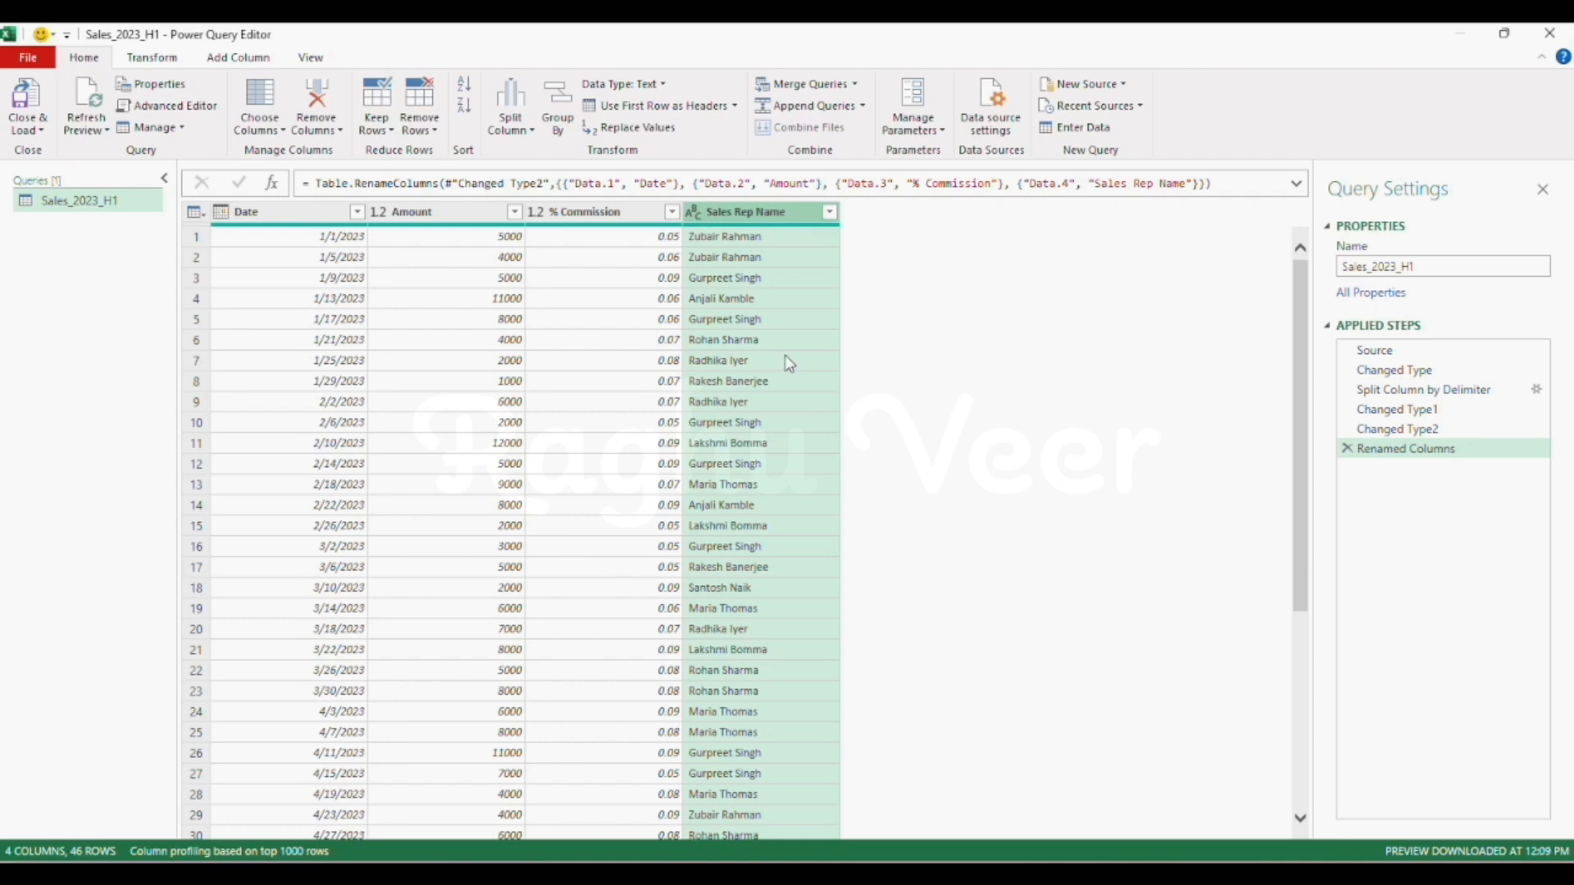
Load the cleaned query as a table into the existing 2023_H1 worksheet at cell F3 and dismiss the table style tip.
{"action": "left_click", "coordinate": [33, 131]}
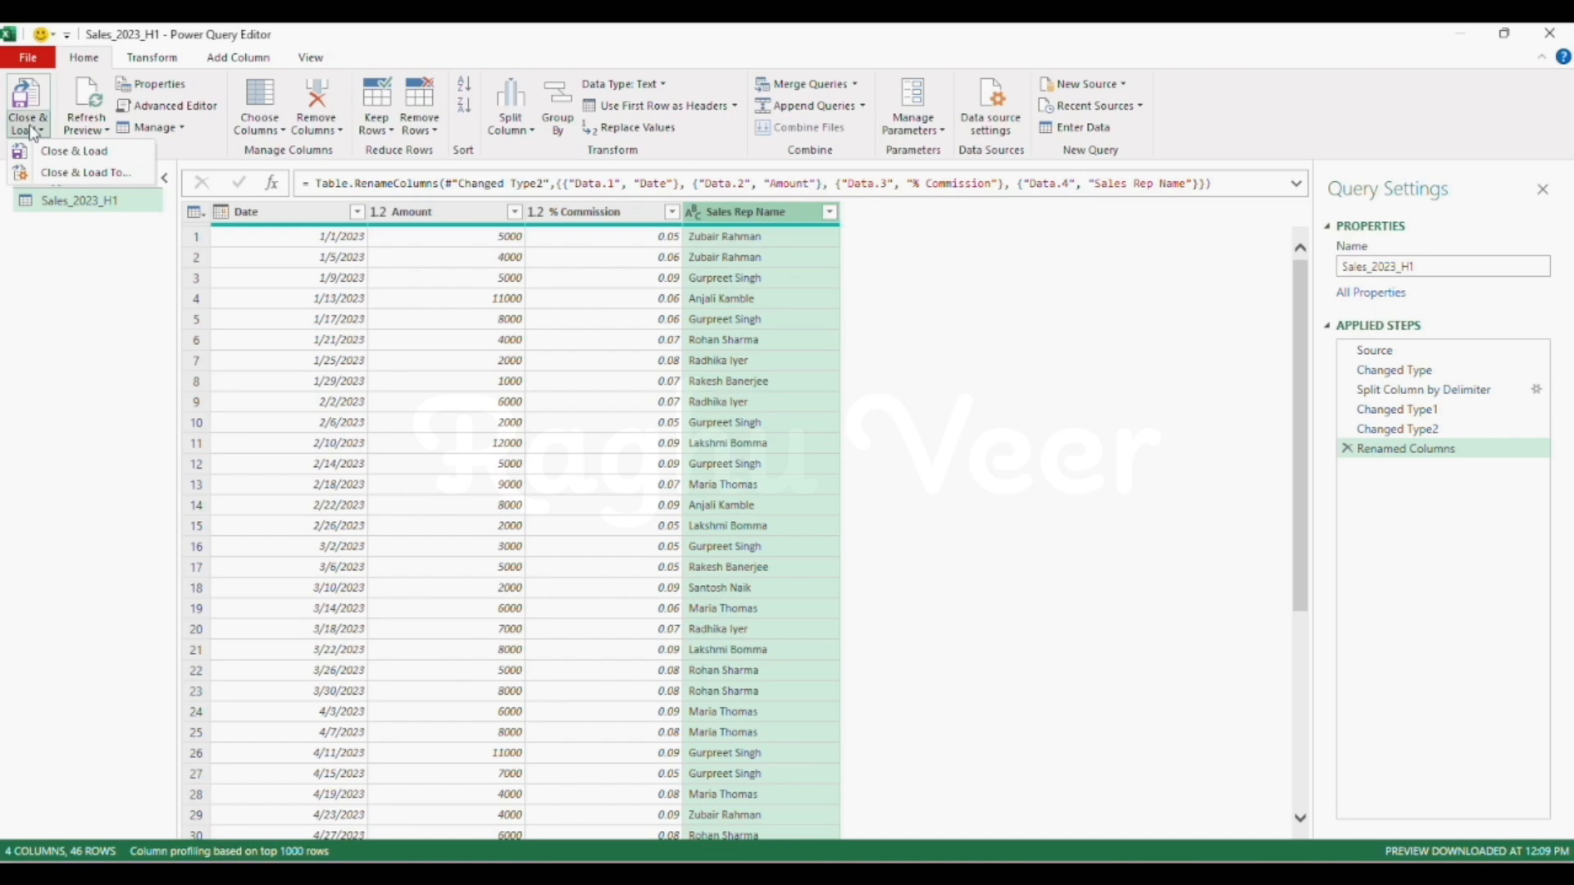
{"action": "left_click", "coordinate": [85, 173]}
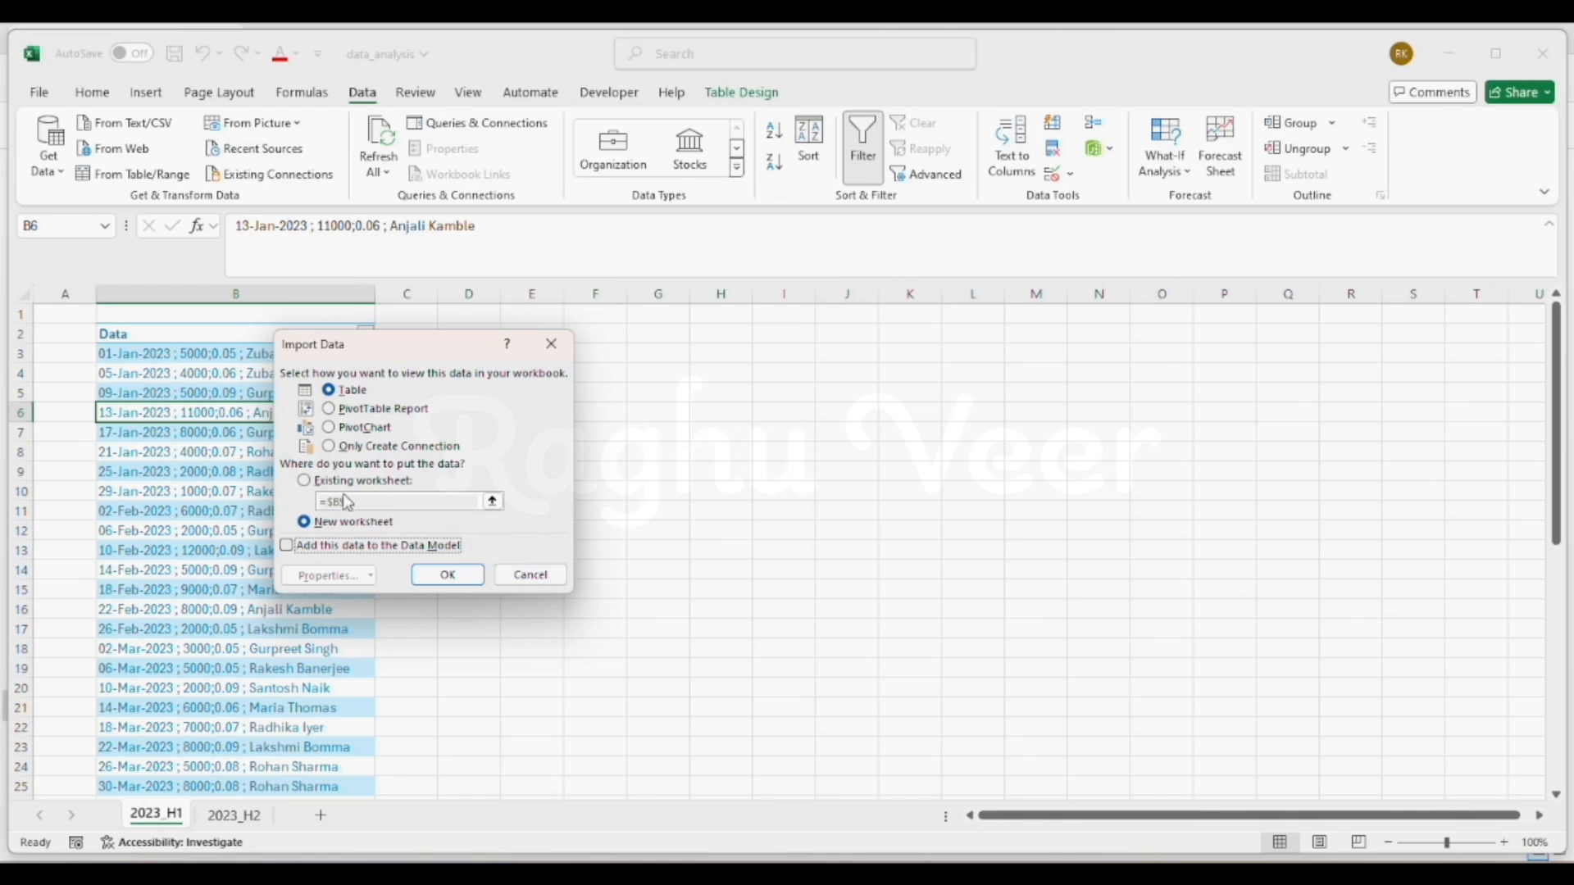
{"action": "left_click", "coordinate": [303, 482]}
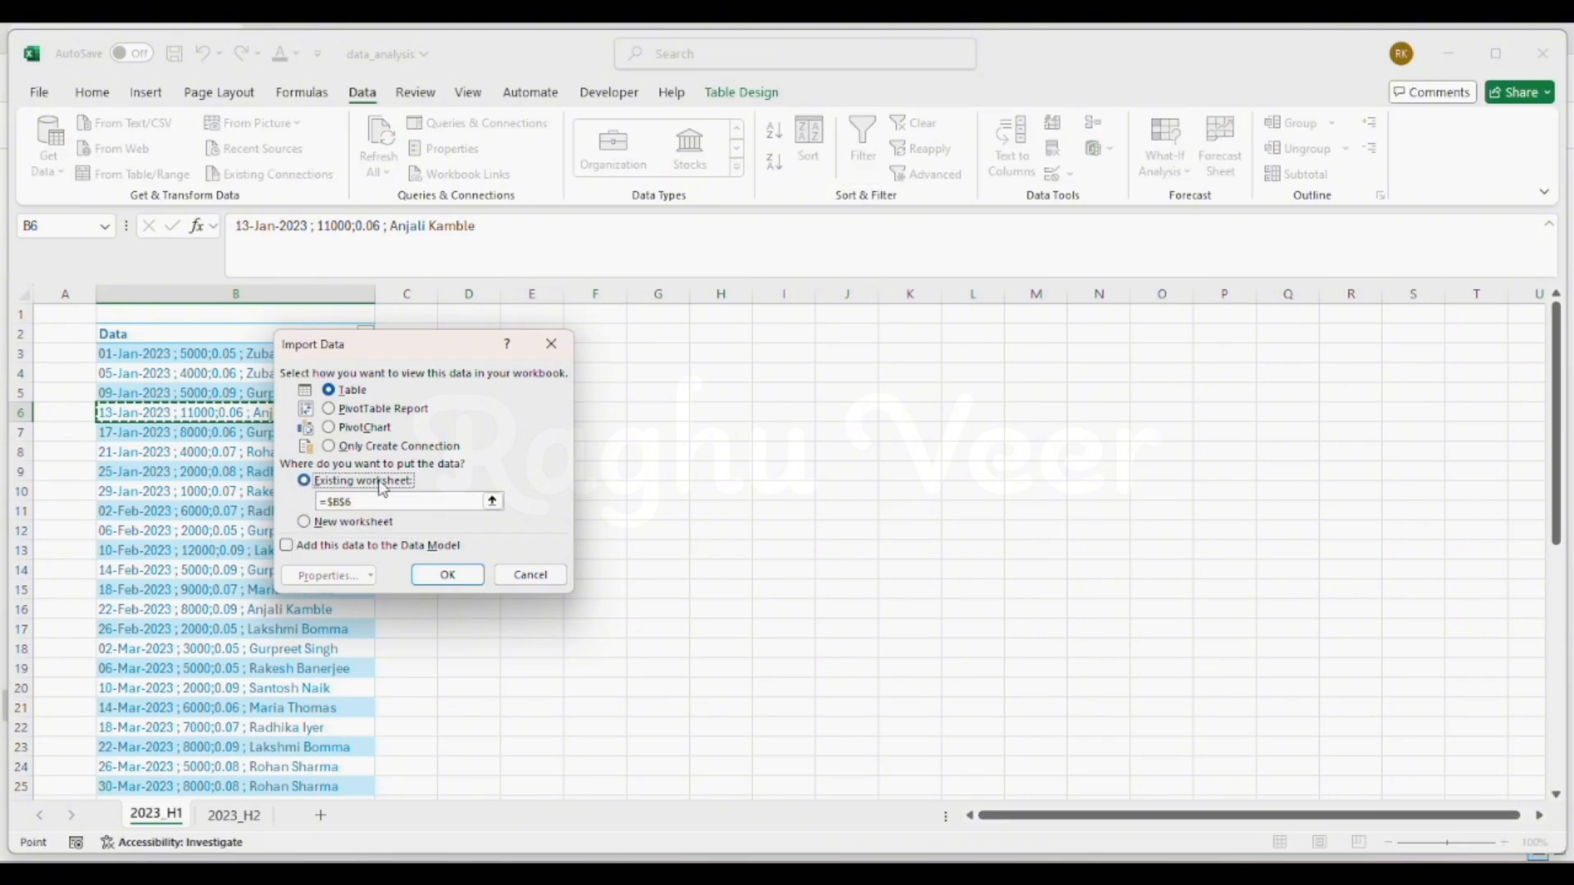
{"action": "left_click", "coordinate": [607, 353]}
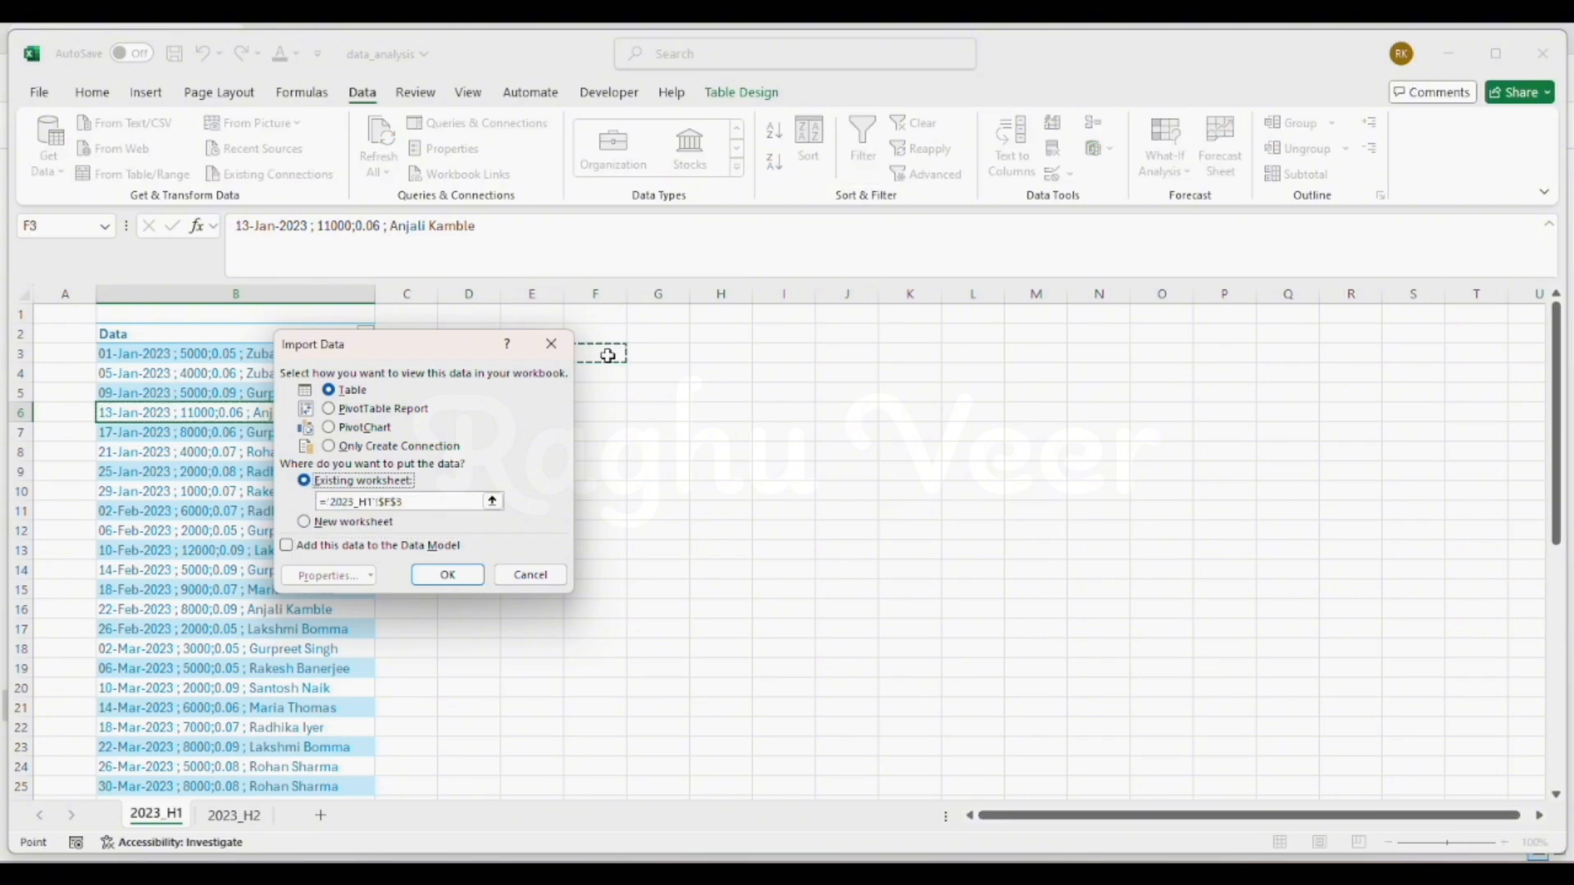
{"action": "left_click", "coordinate": [445, 576]}
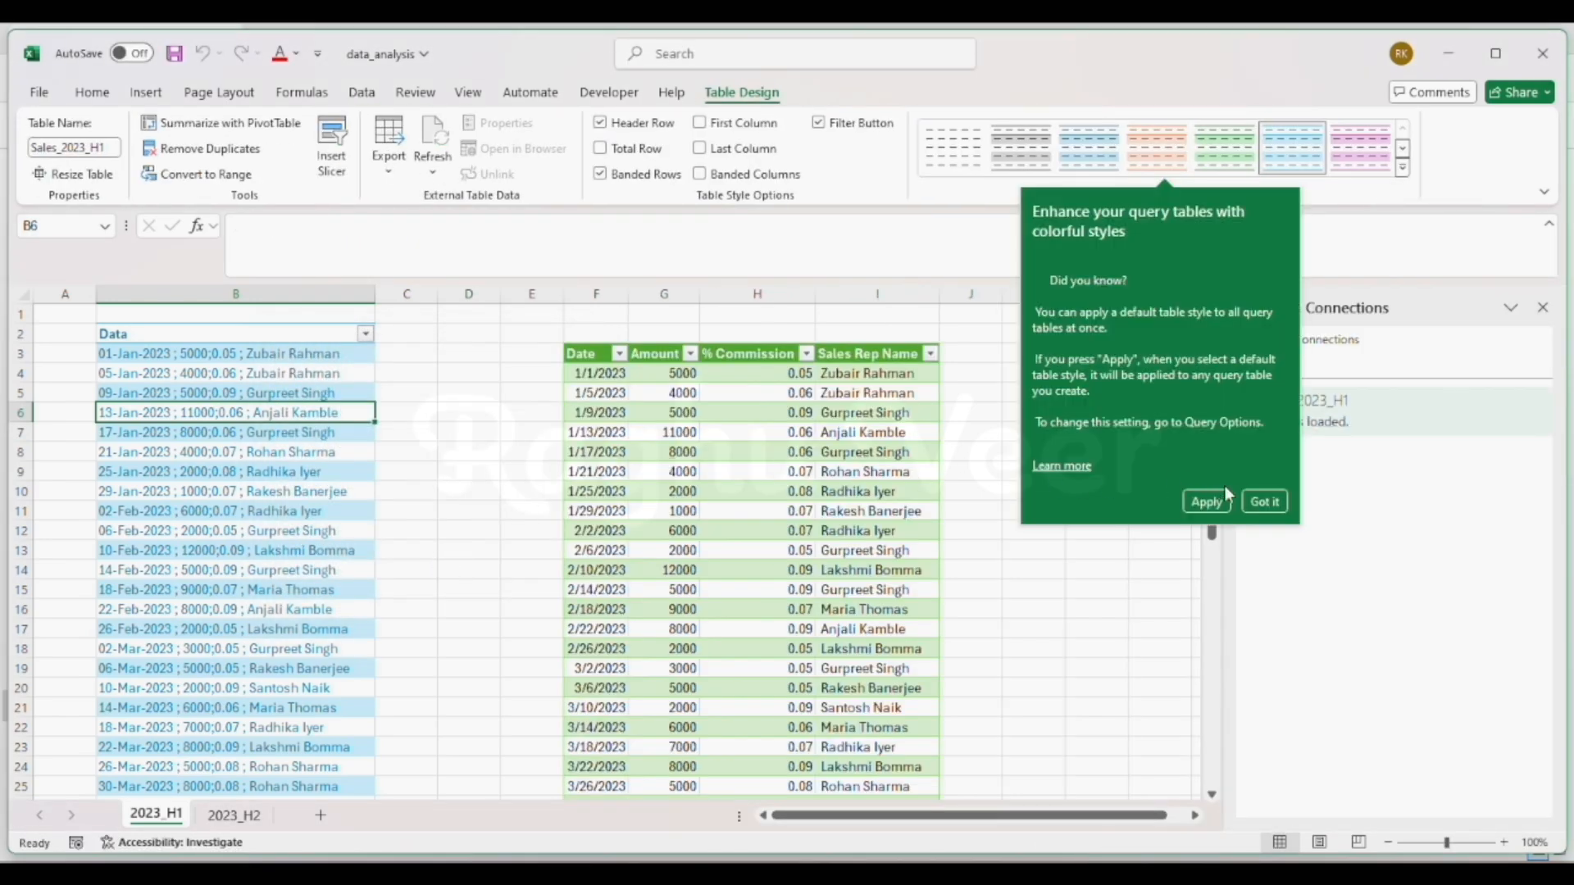
{"action": "left_click", "coordinate": [1264, 503]}
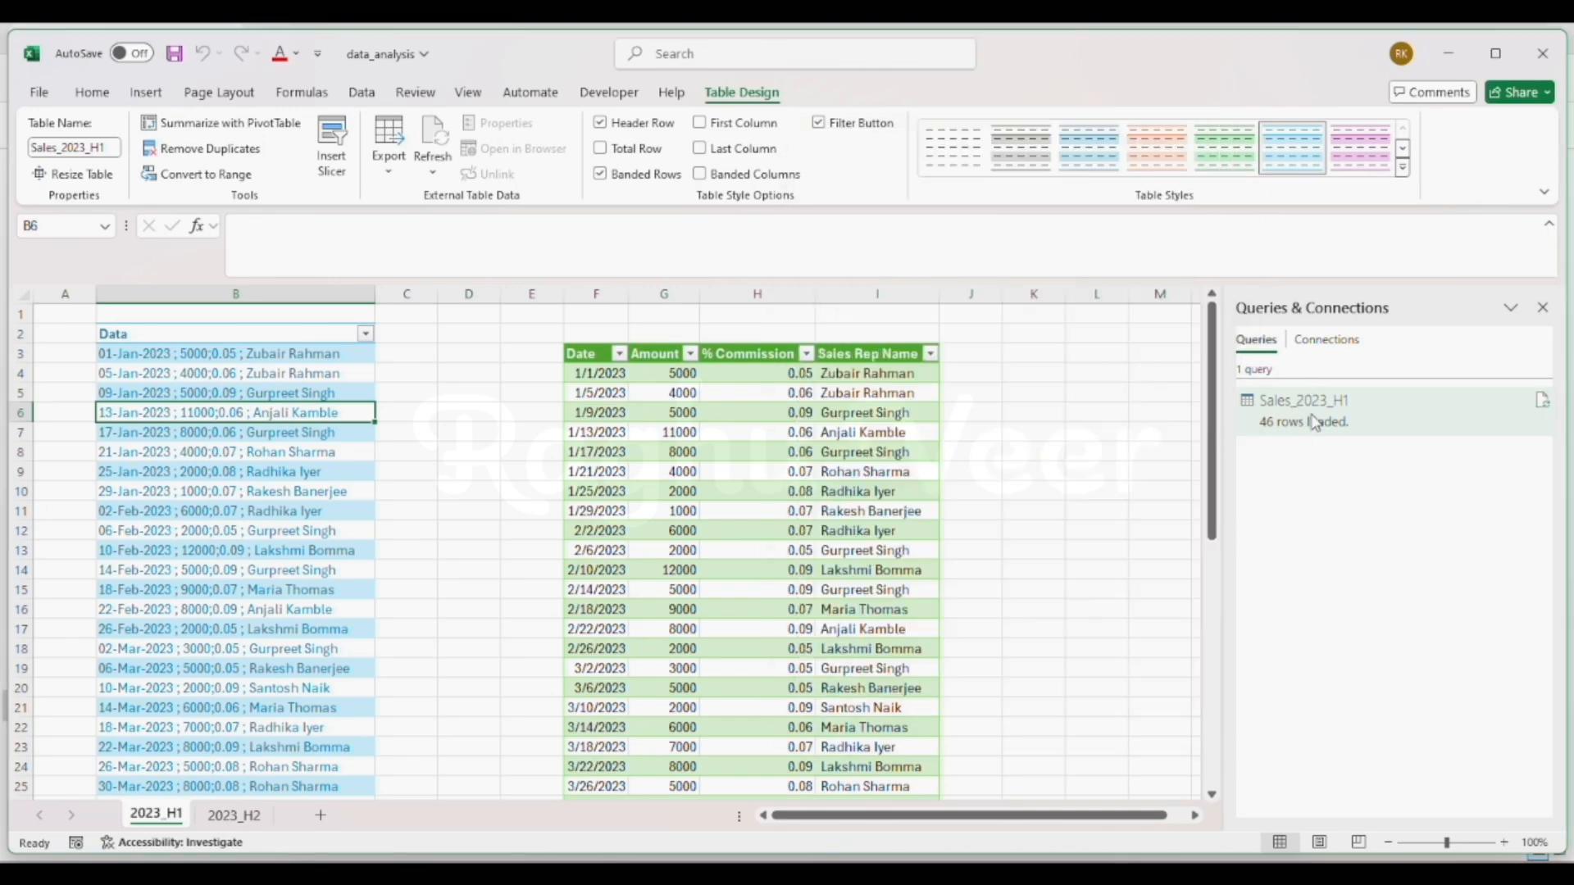
Create a PivotTable from the loaded query table in the existing 2023_H1 worksheet at cell L9.
{"action": "mouse_move", "coordinate": [1386, 416]}
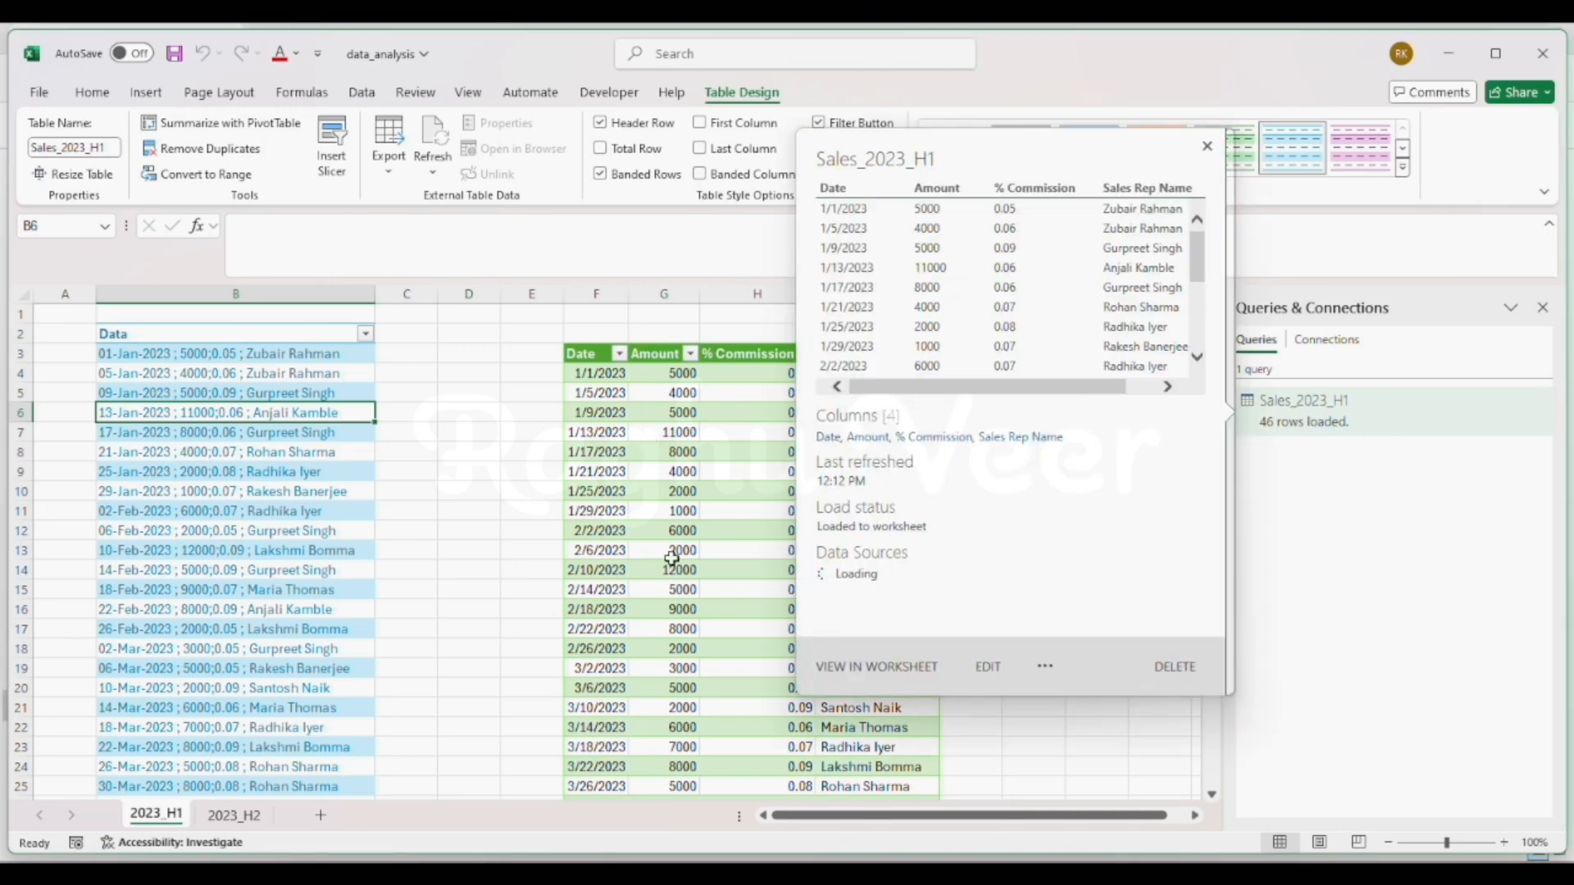
{"action": "scroll", "coordinate": [686, 545], "scroll_direction": "down", "scroll_amount": 10}
{"action": "scroll", "coordinate": [686, 545], "scroll_direction": "up", "scroll_amount": 10}
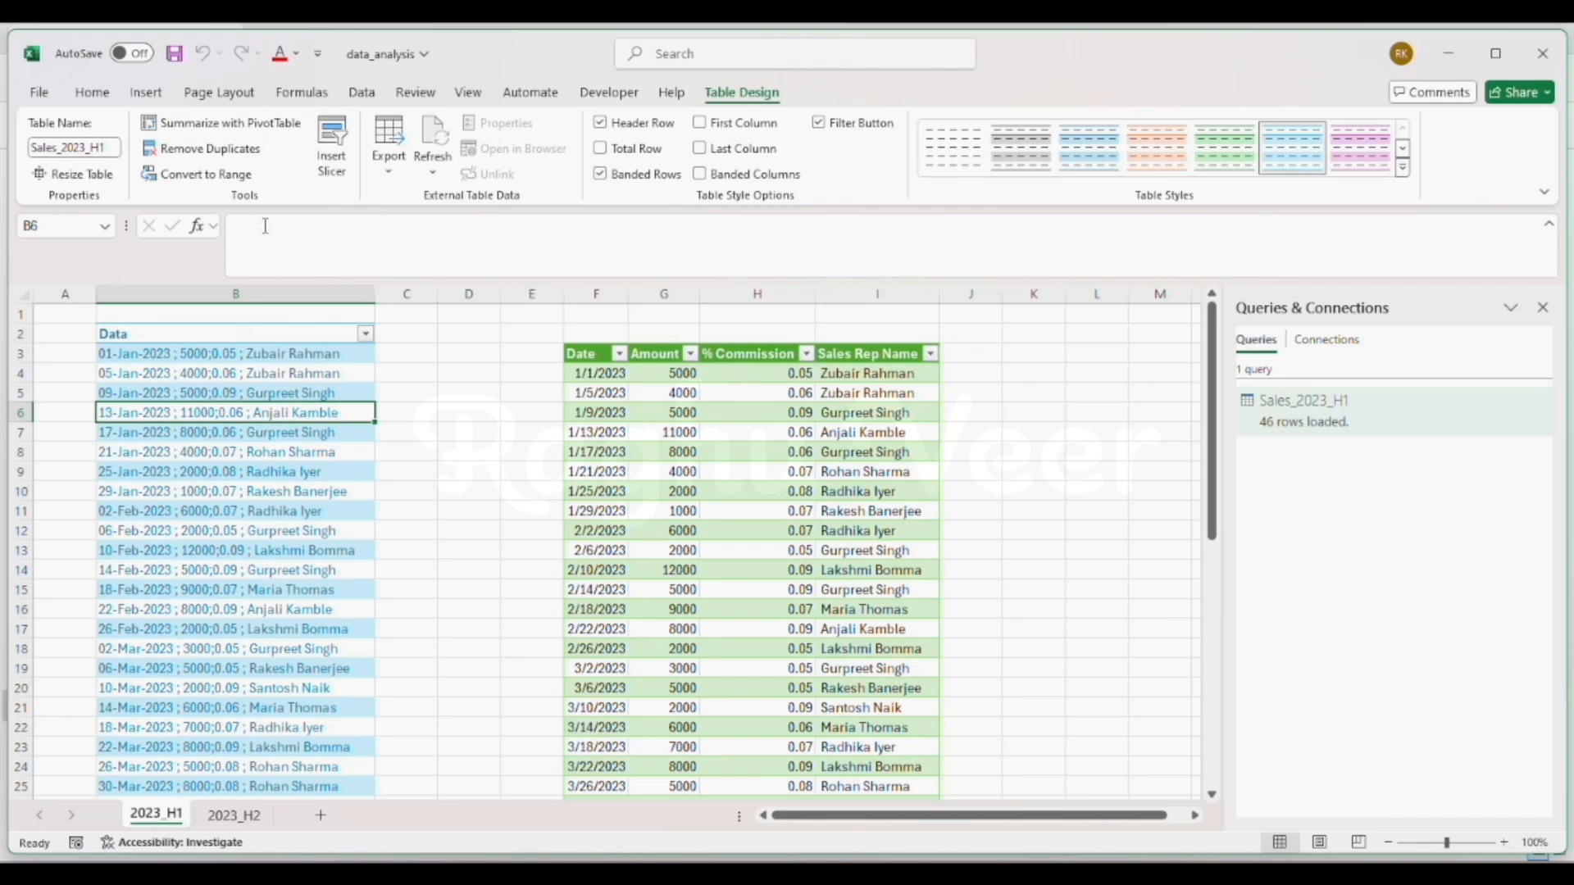
{"action": "left_click", "coordinate": [721, 452]}
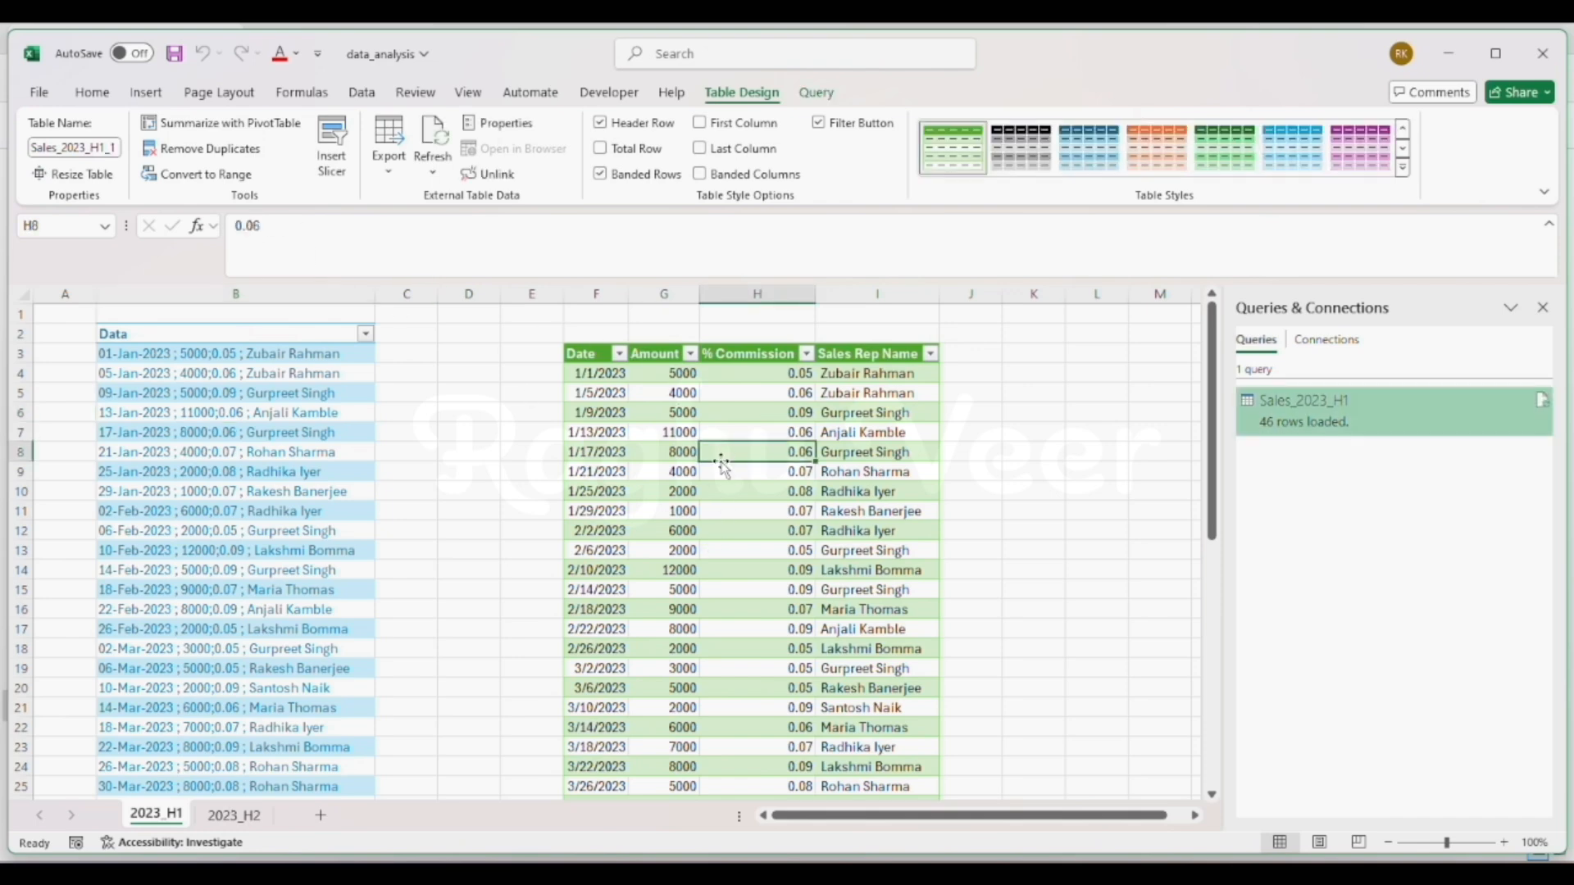
{"action": "left_click", "coordinate": [244, 134]}
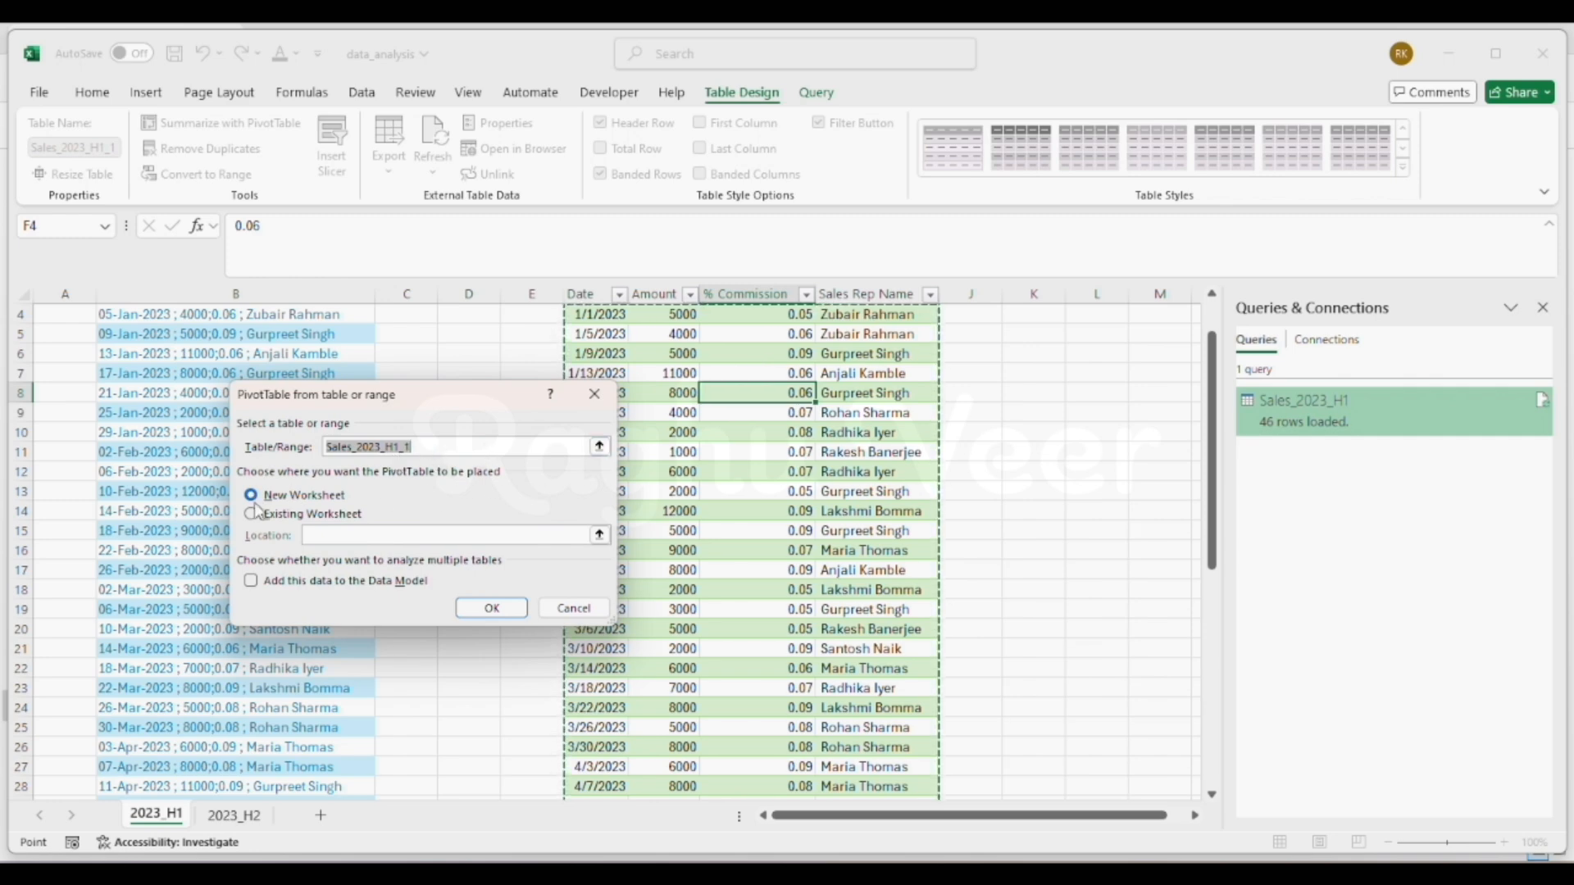
{"action": "left_click", "coordinate": [291, 514]}
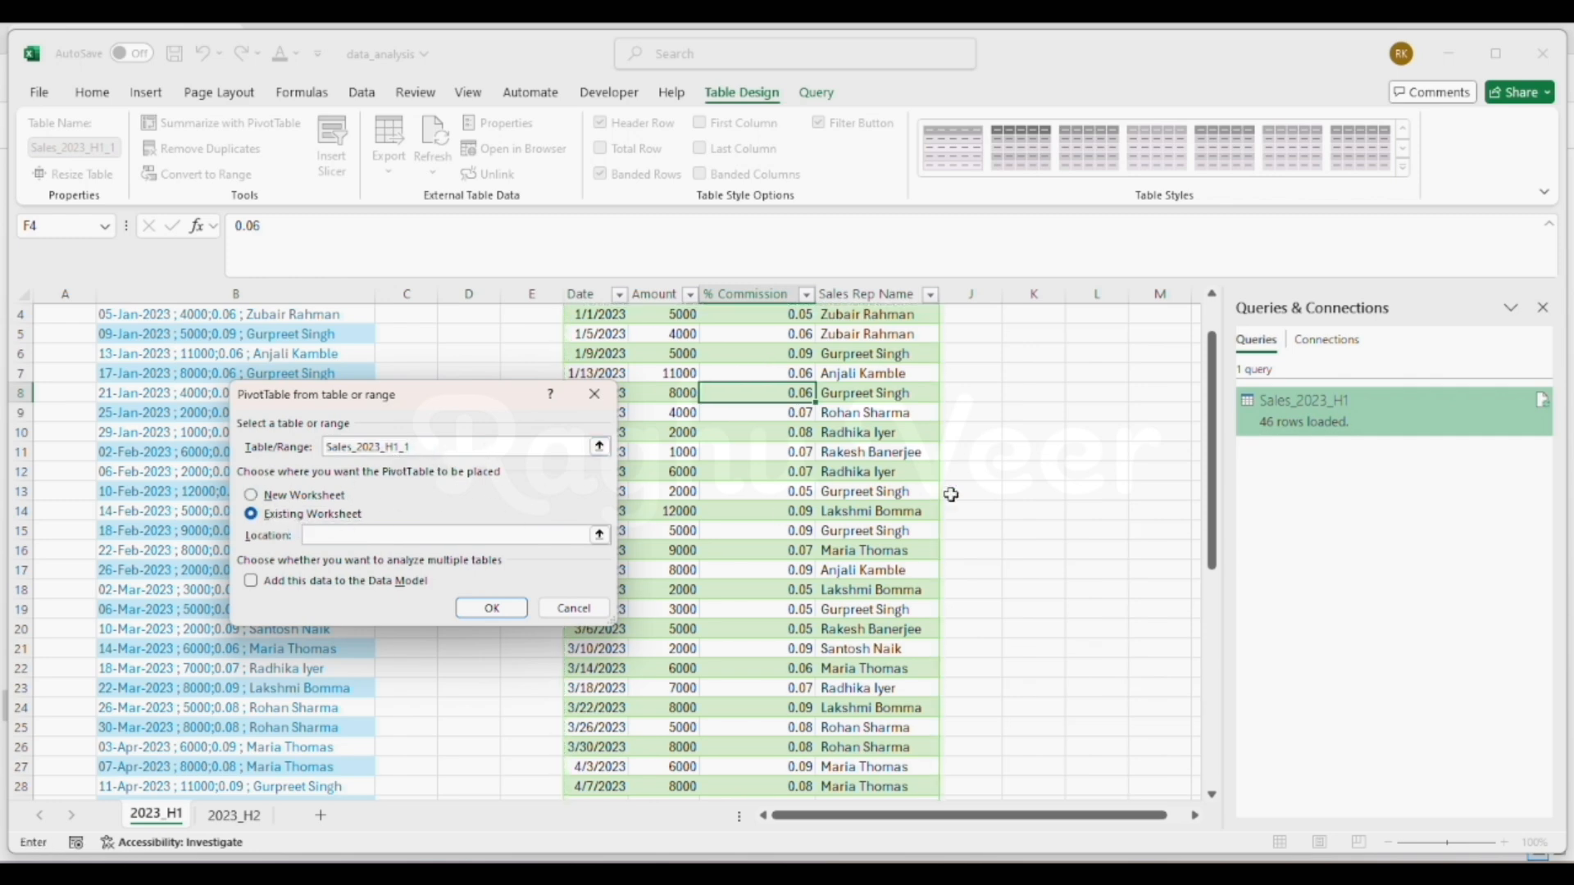
{"action": "left_click", "coordinate": [1095, 417]}
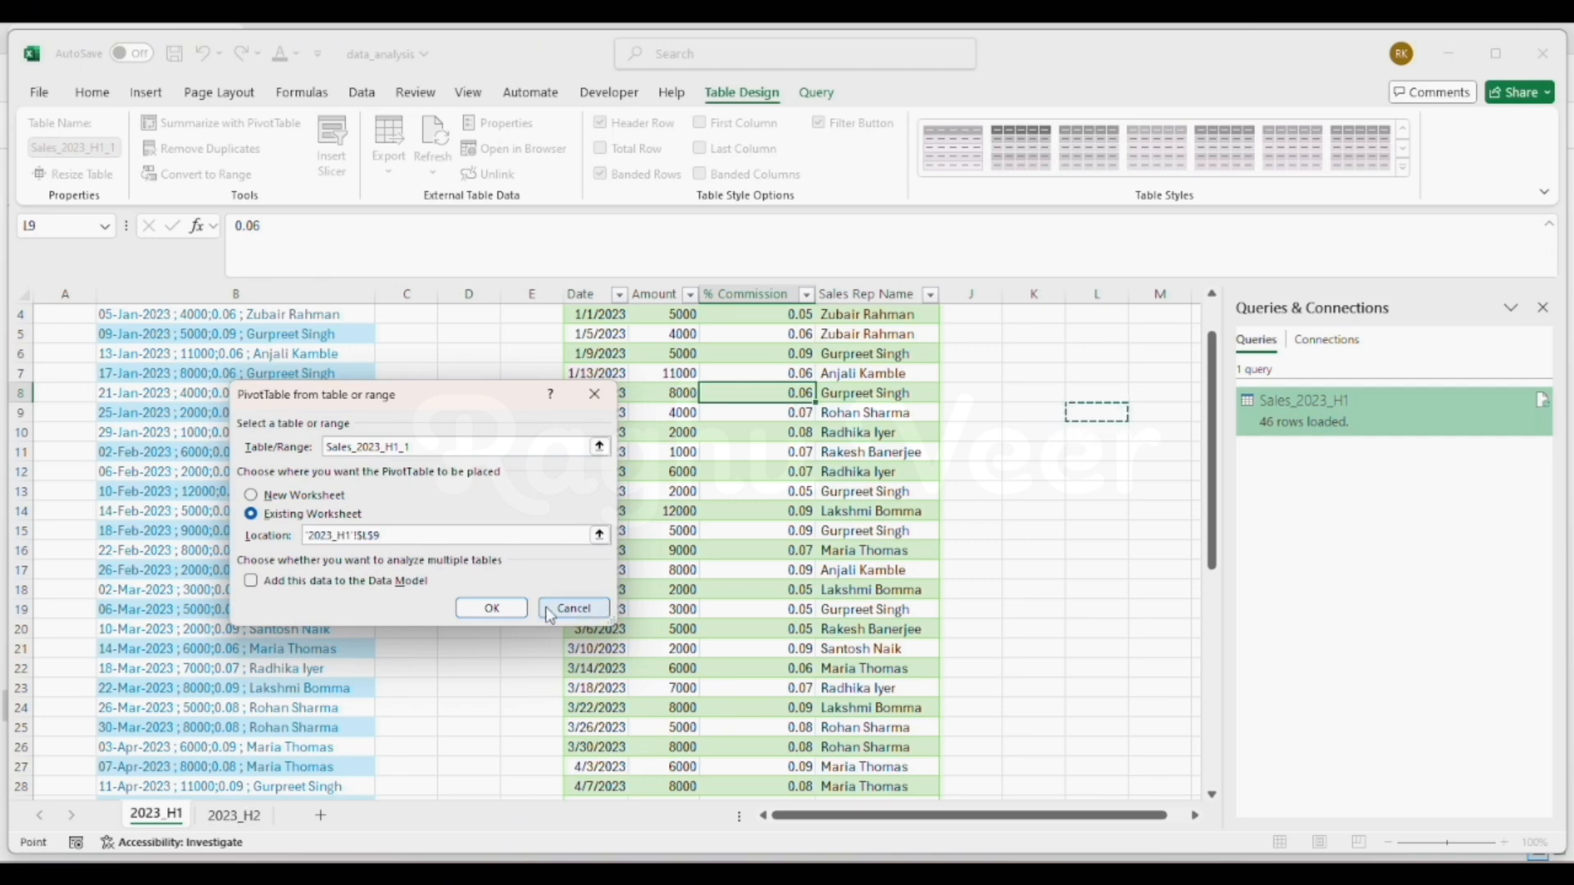
{"action": "left_click", "coordinate": [516, 611]}
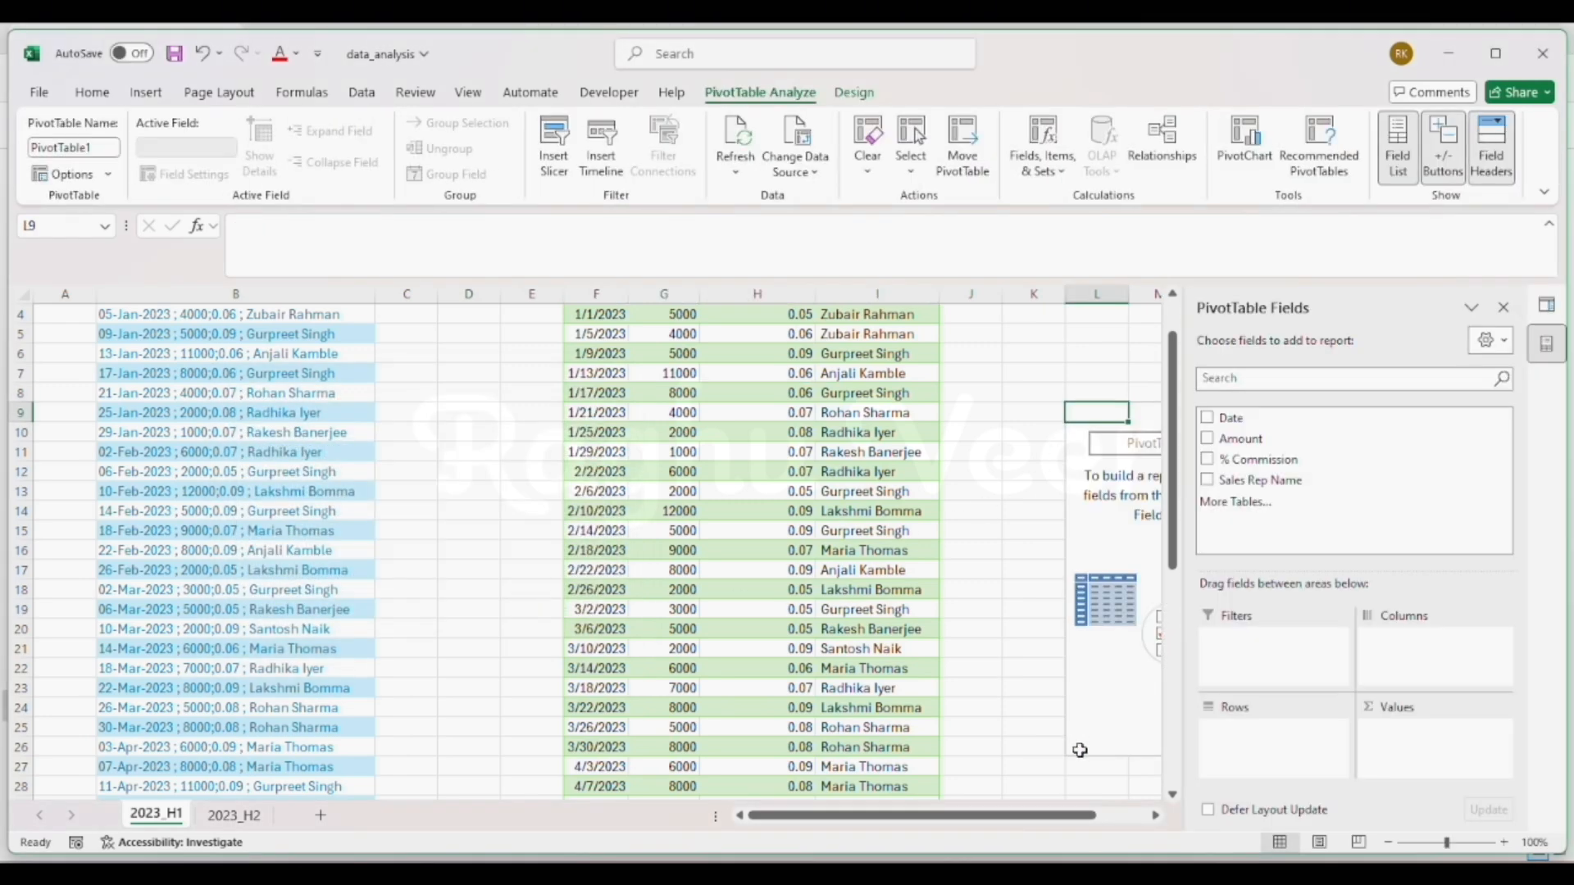
Build the PivotTable with Sales Rep Name as rows and the sum of Amount as values.
{"action": "left_click_drag", "start_coordinate": [963, 817], "coordinate": [1114, 820]}
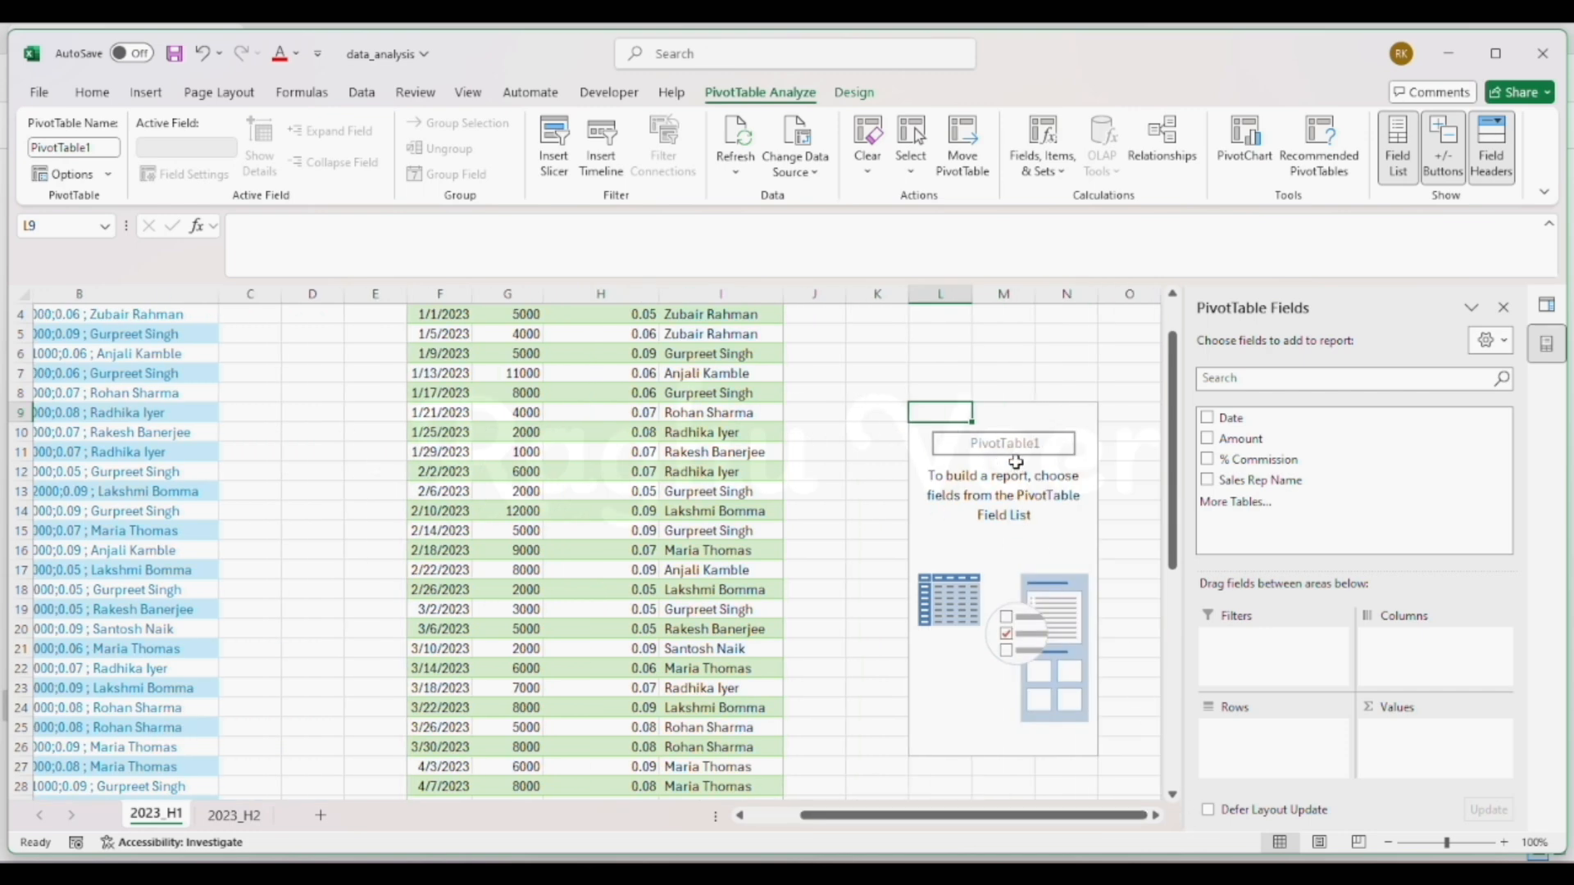
{"action": "left_click_drag", "start_coordinate": [1263, 482], "coordinate": [1266, 736]}
{"action": "left_click", "coordinate": [1240, 439]}
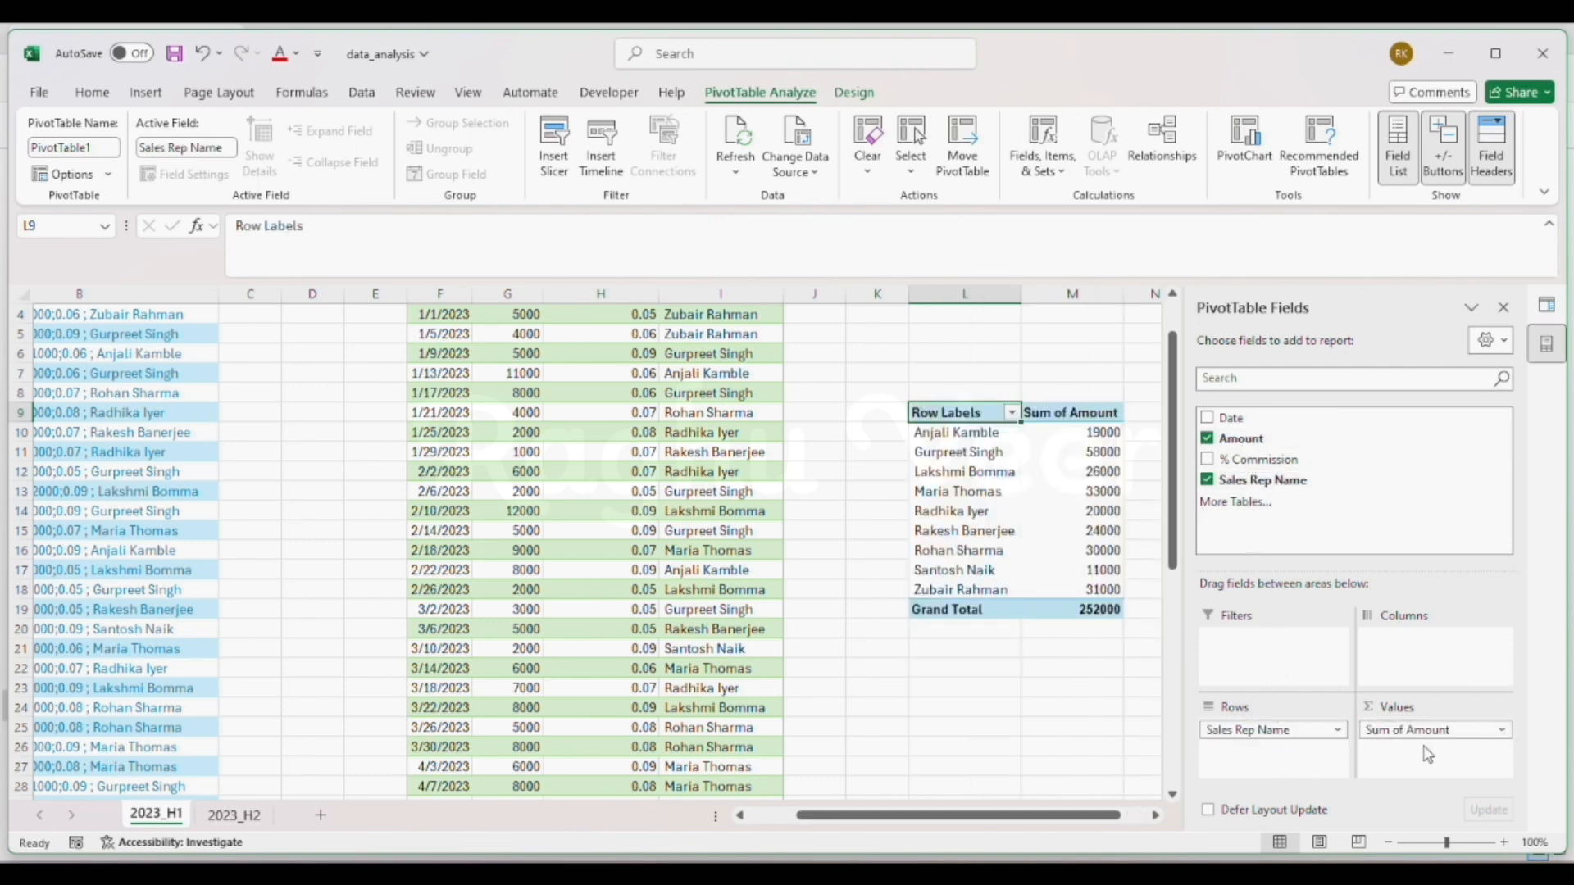
Format the PivotTable's Sum of Amount values as $ currency with 0 decimal places.
{"action": "right_click", "coordinate": [1103, 433]}
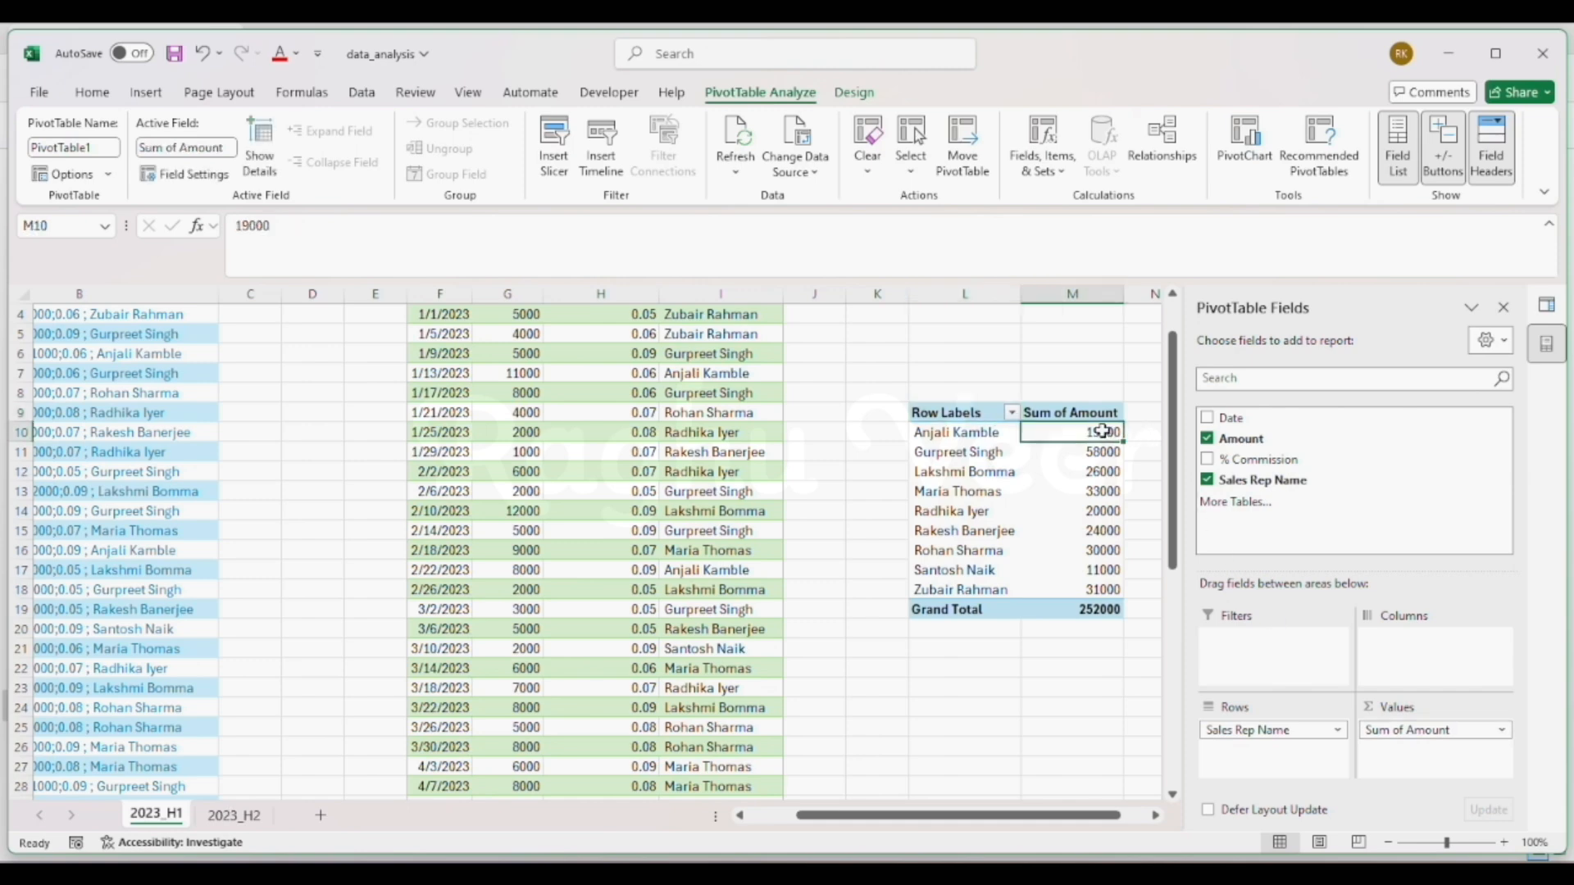
{"action": "left_click", "coordinate": [1162, 533]}
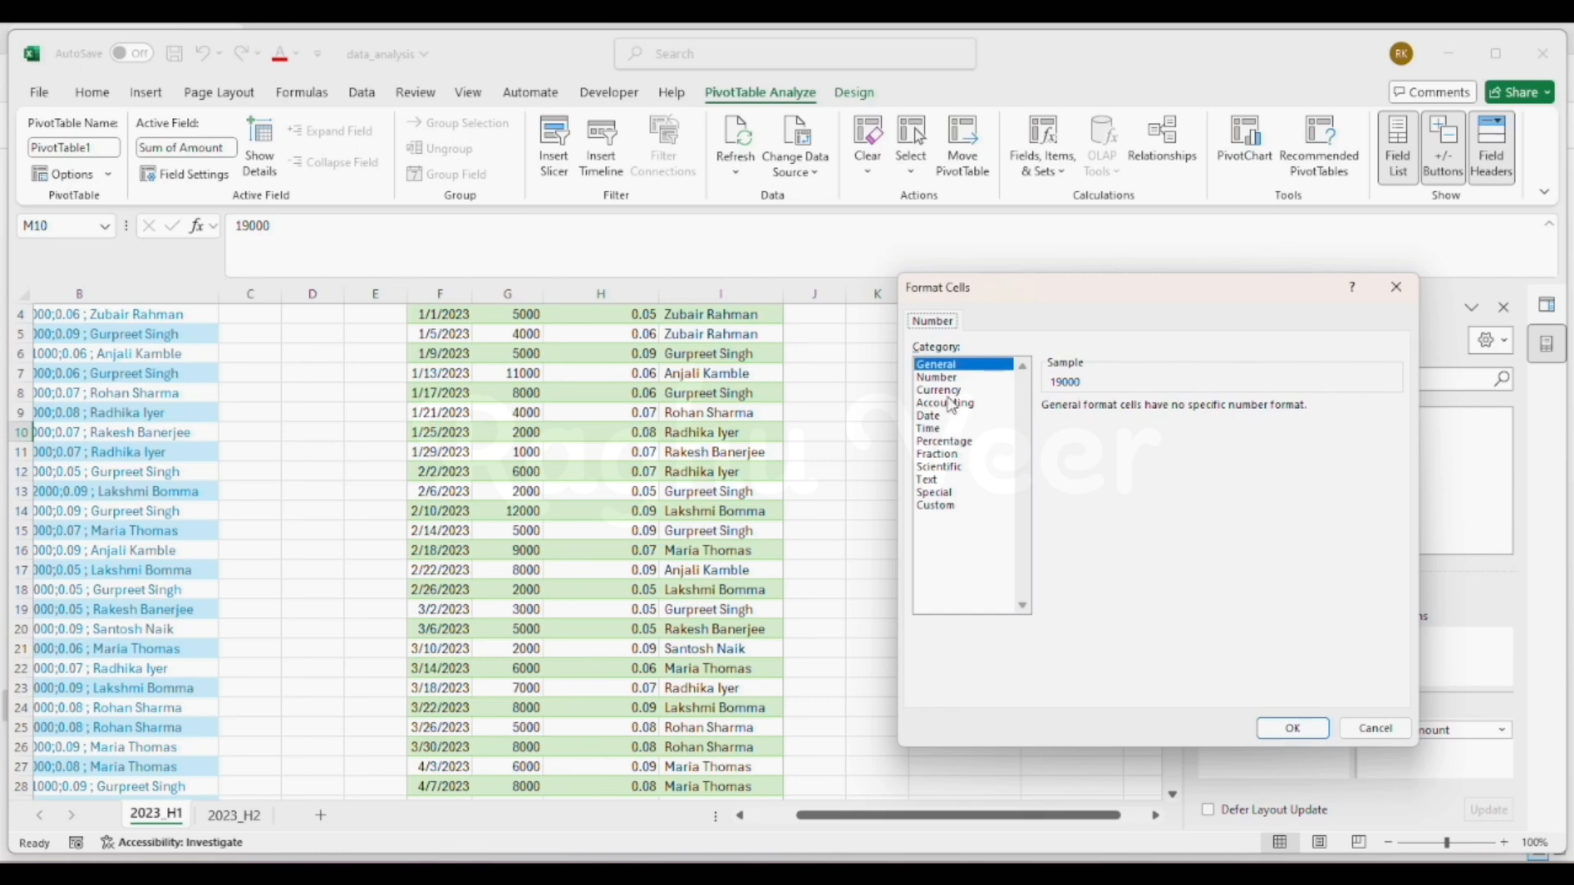
{"action": "left_click", "coordinate": [941, 390]}
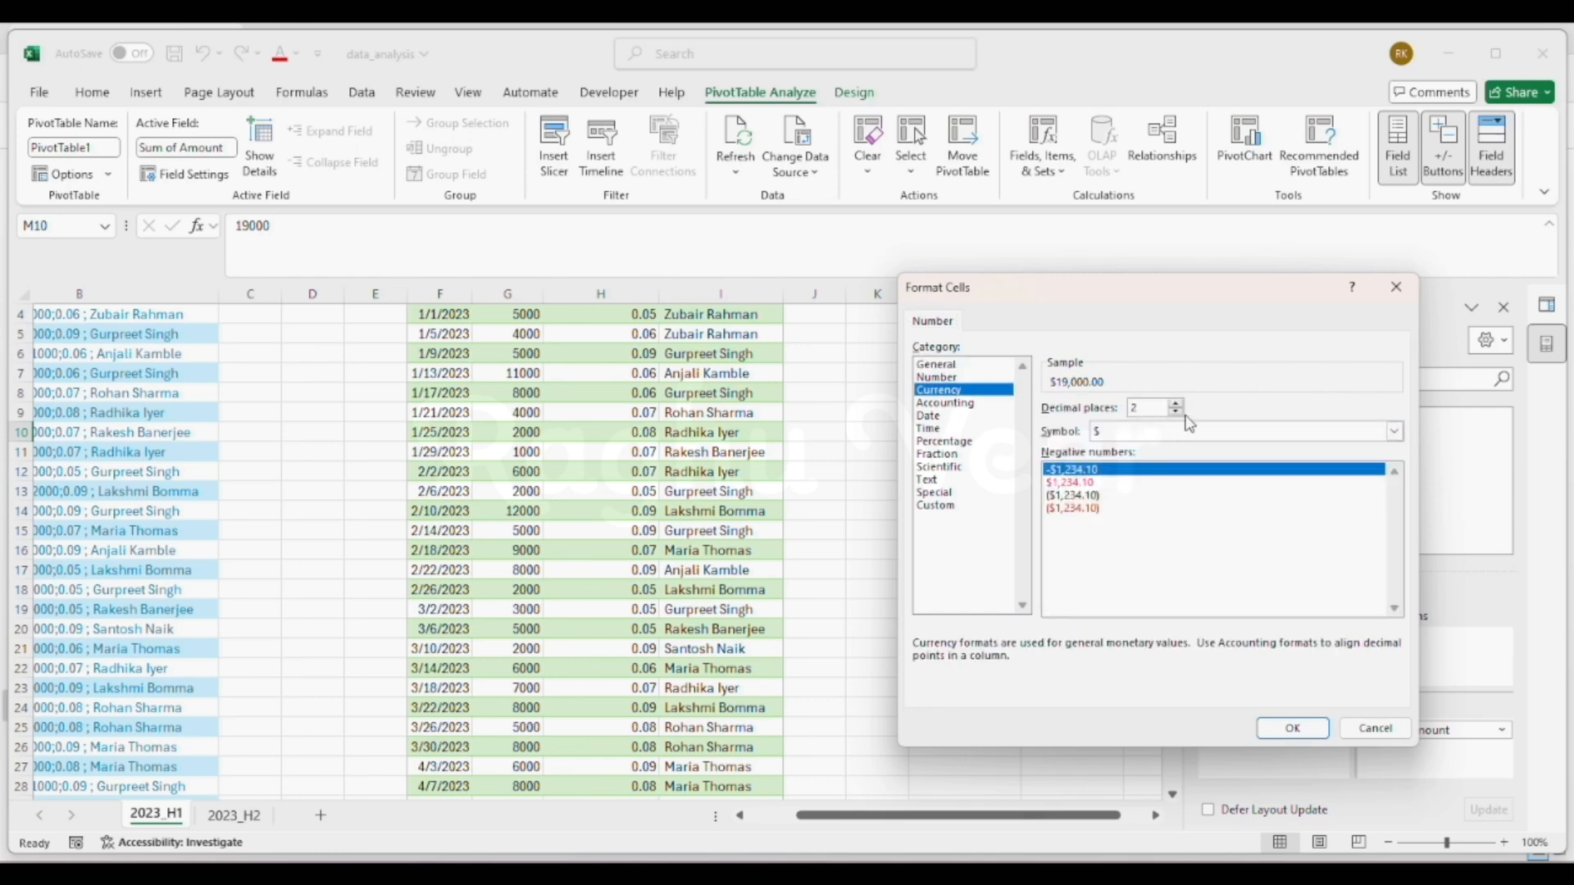
{"action": "left_click", "coordinate": [1177, 413]}
{"action": "left_click", "coordinate": [1177, 412]}
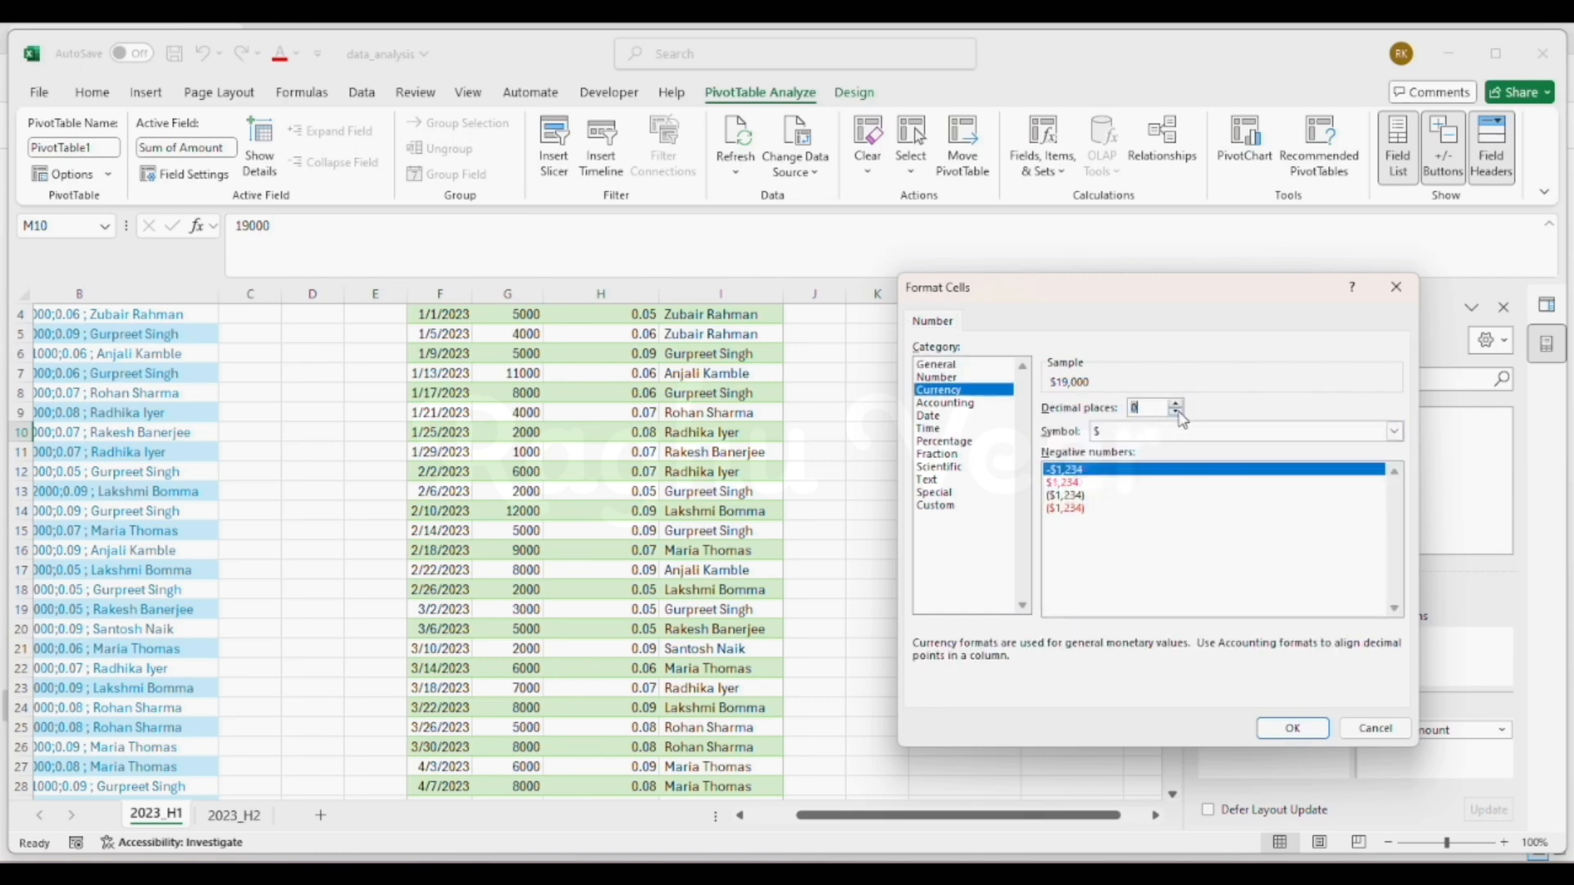
{"action": "left_click", "coordinate": [1293, 729]}
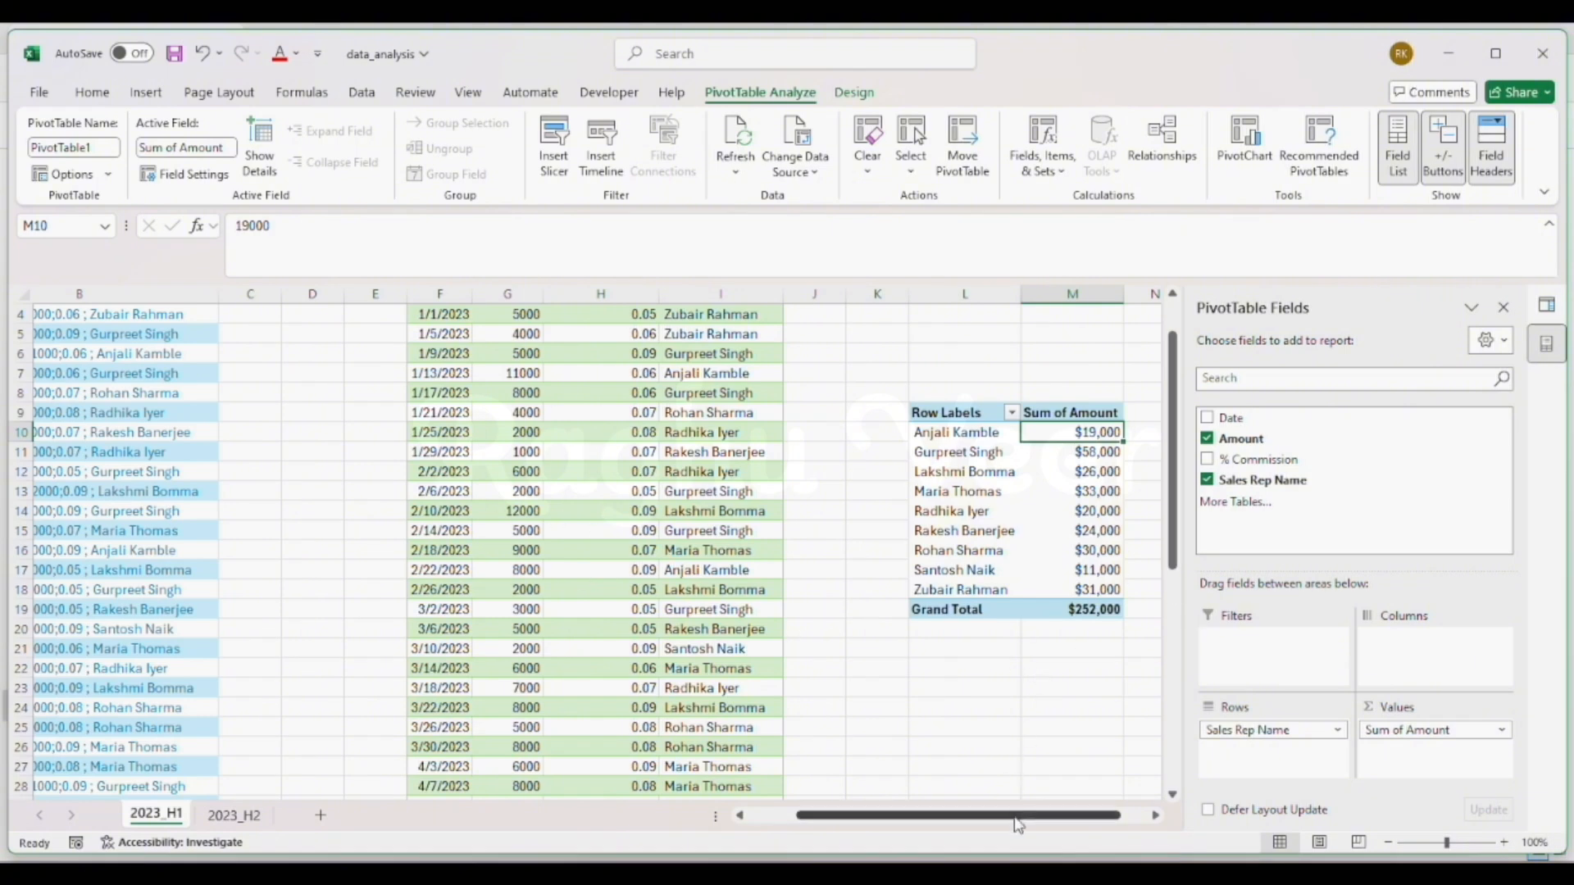
Rename the PivotTable as 2023 H1 Data.
{"action": "left_click", "coordinate": [1155, 815]}
{"action": "left_click", "coordinate": [996, 513]}
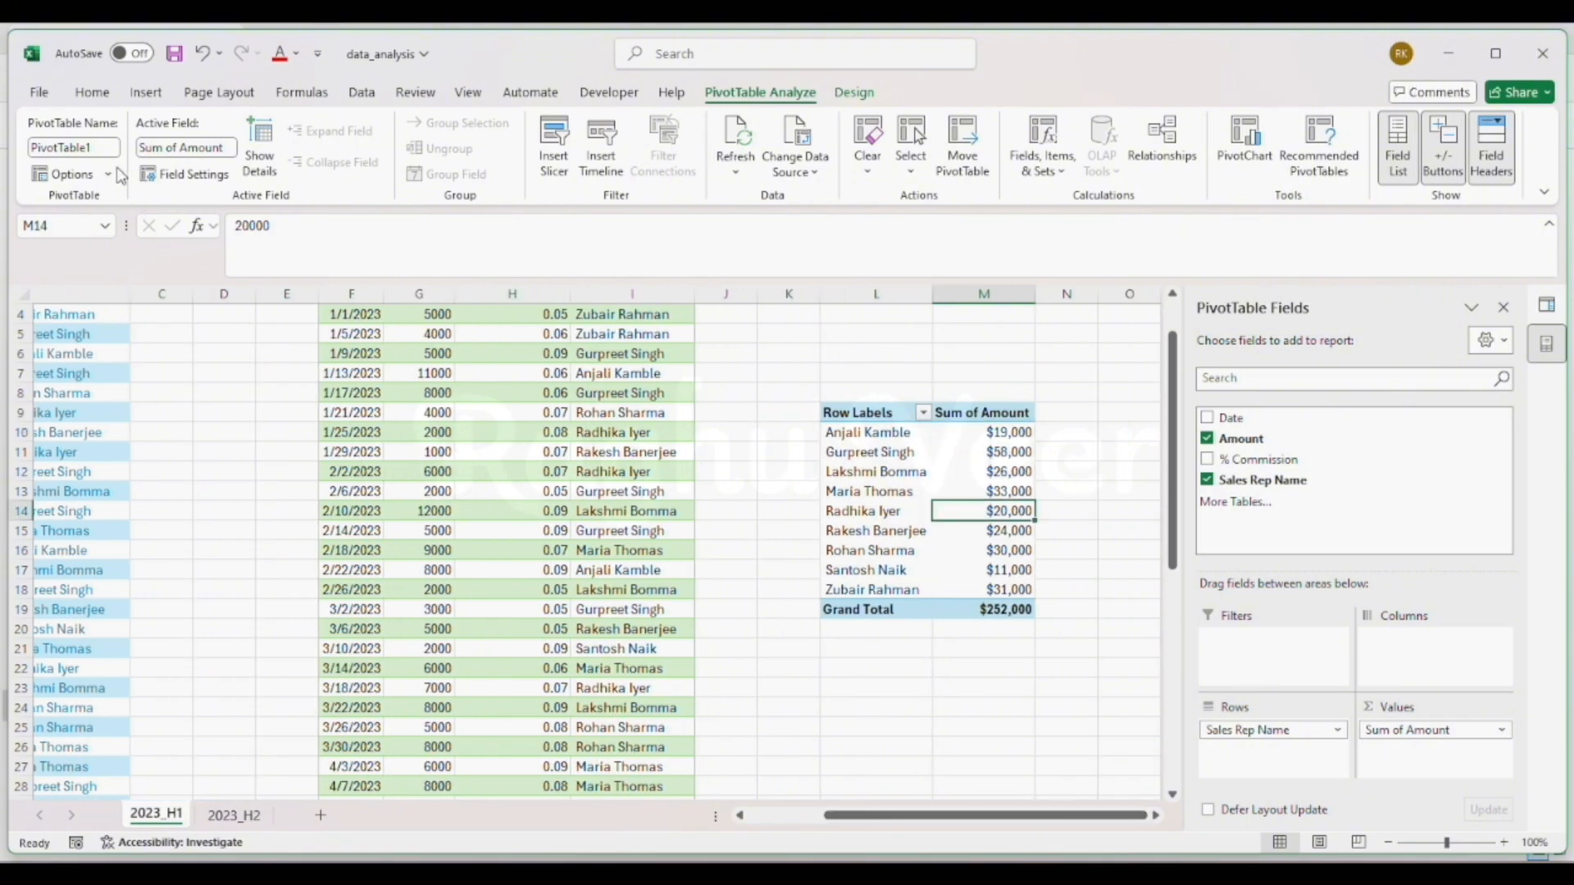
{"action": "left_click", "coordinate": [74, 148]}
{"action": "type", "text": "2023 H1 Data"}
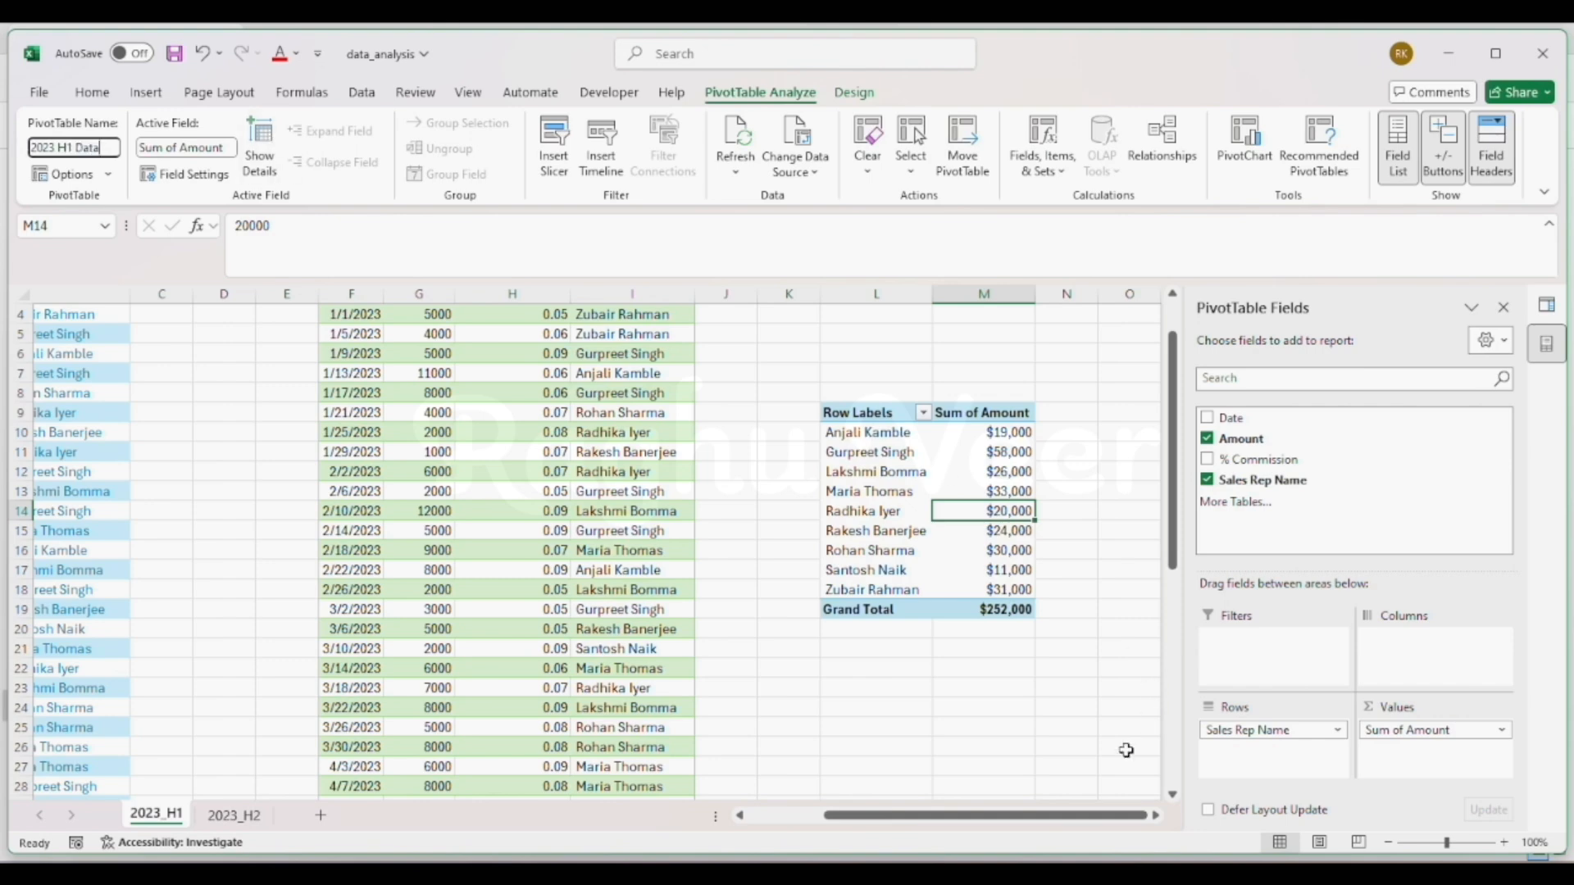
{"action": "left_click", "coordinate": [1011, 723]}
{"action": "left_click", "coordinate": [974, 533]}
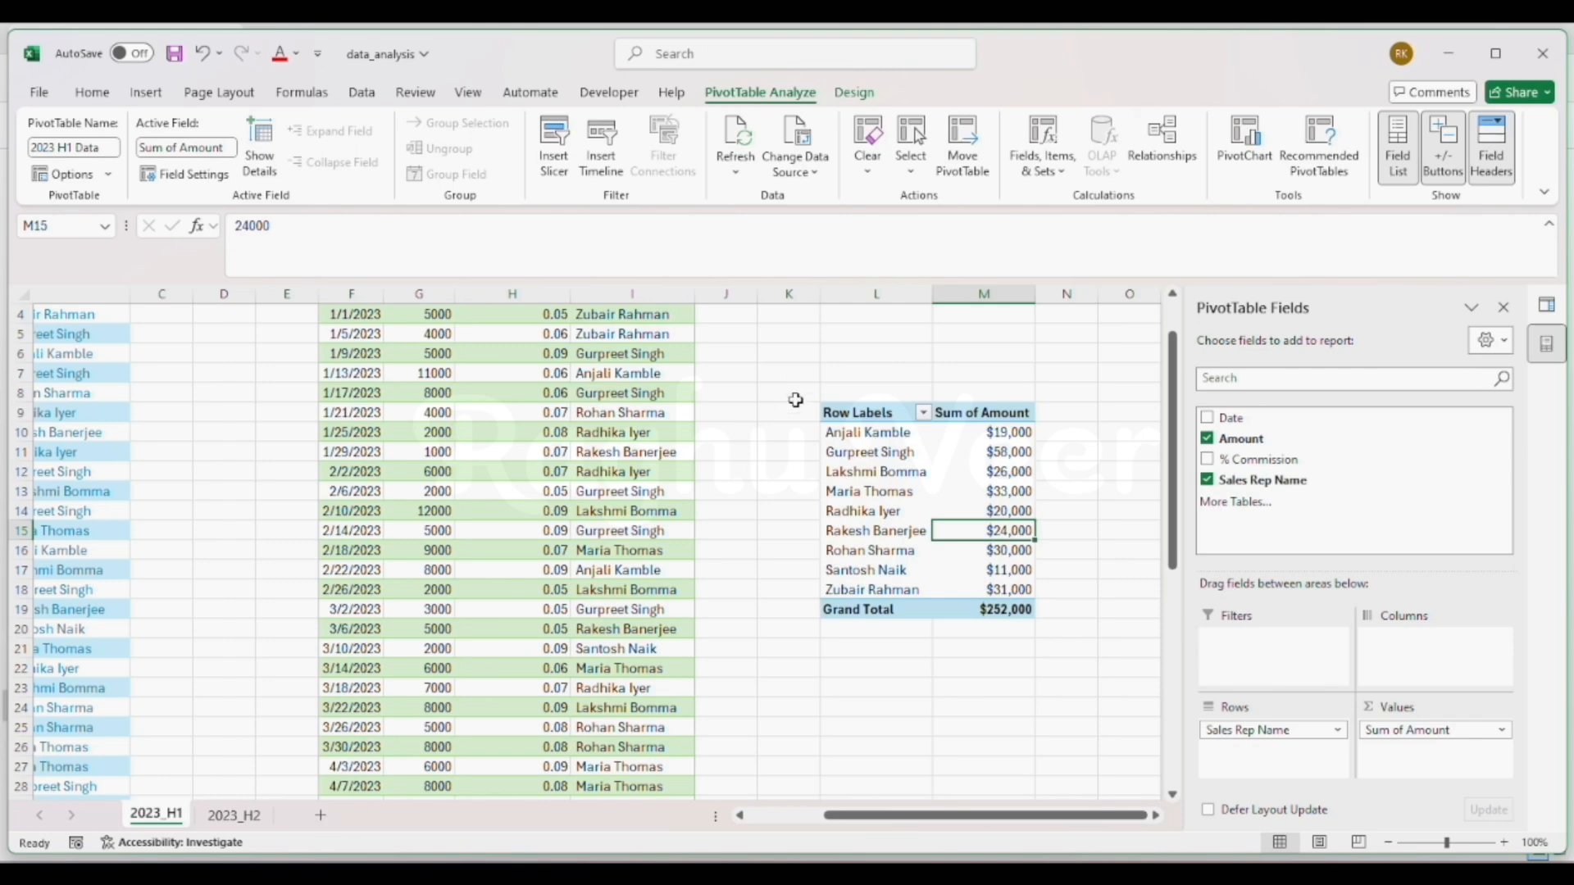
Insert a 2-D stacked bar chart based on the sales rep PivotTable.
{"action": "left_click", "coordinate": [901, 525]}
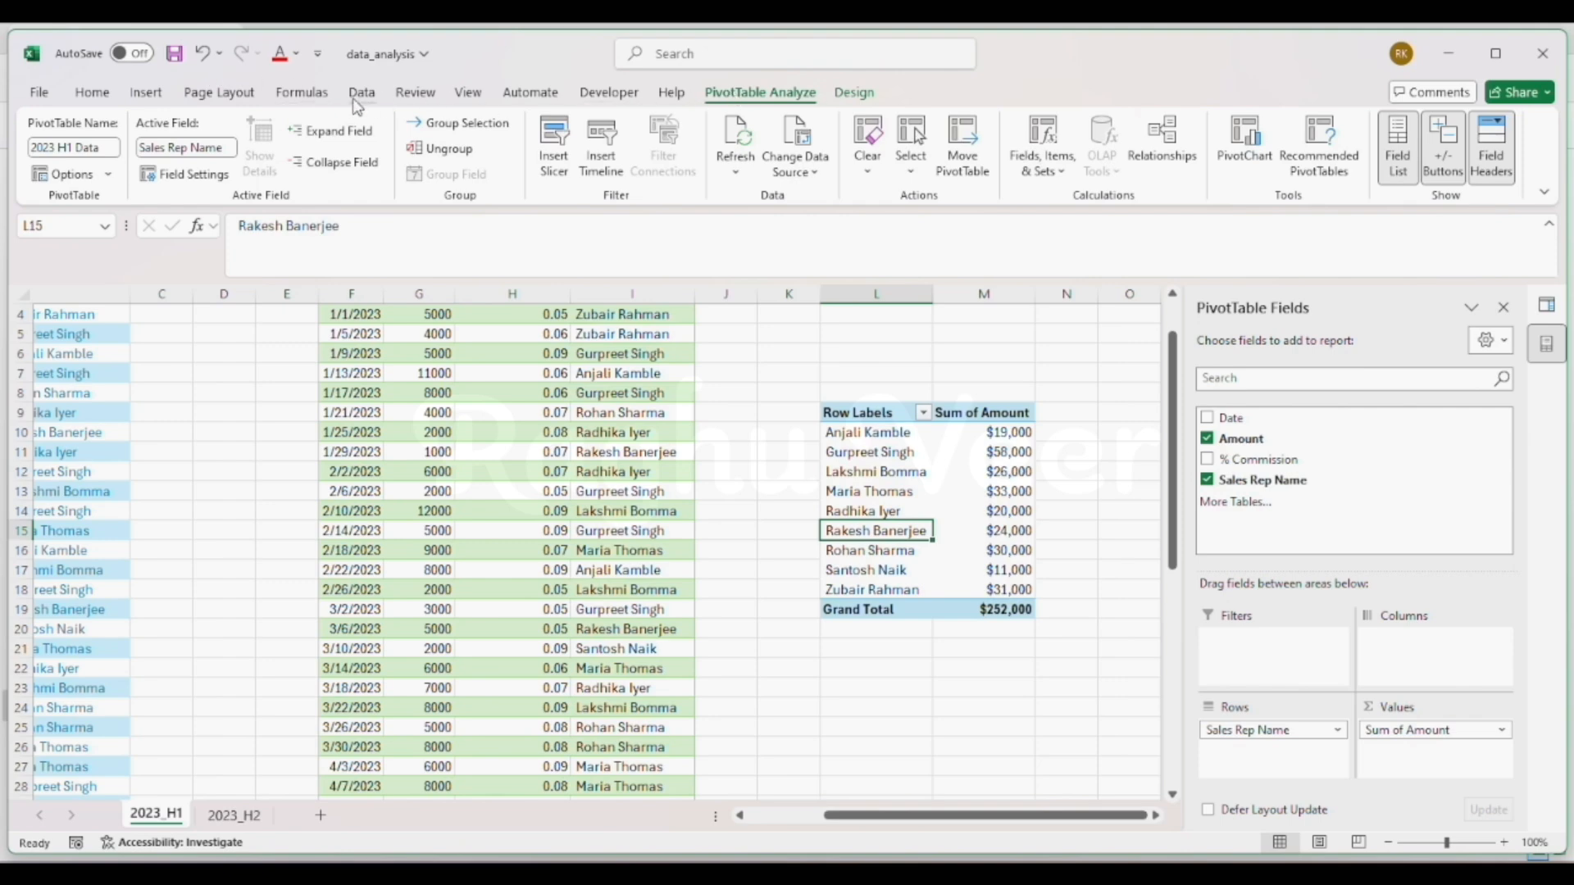
{"action": "left_click", "coordinate": [103, 95]}
{"action": "left_click", "coordinate": [164, 94]}
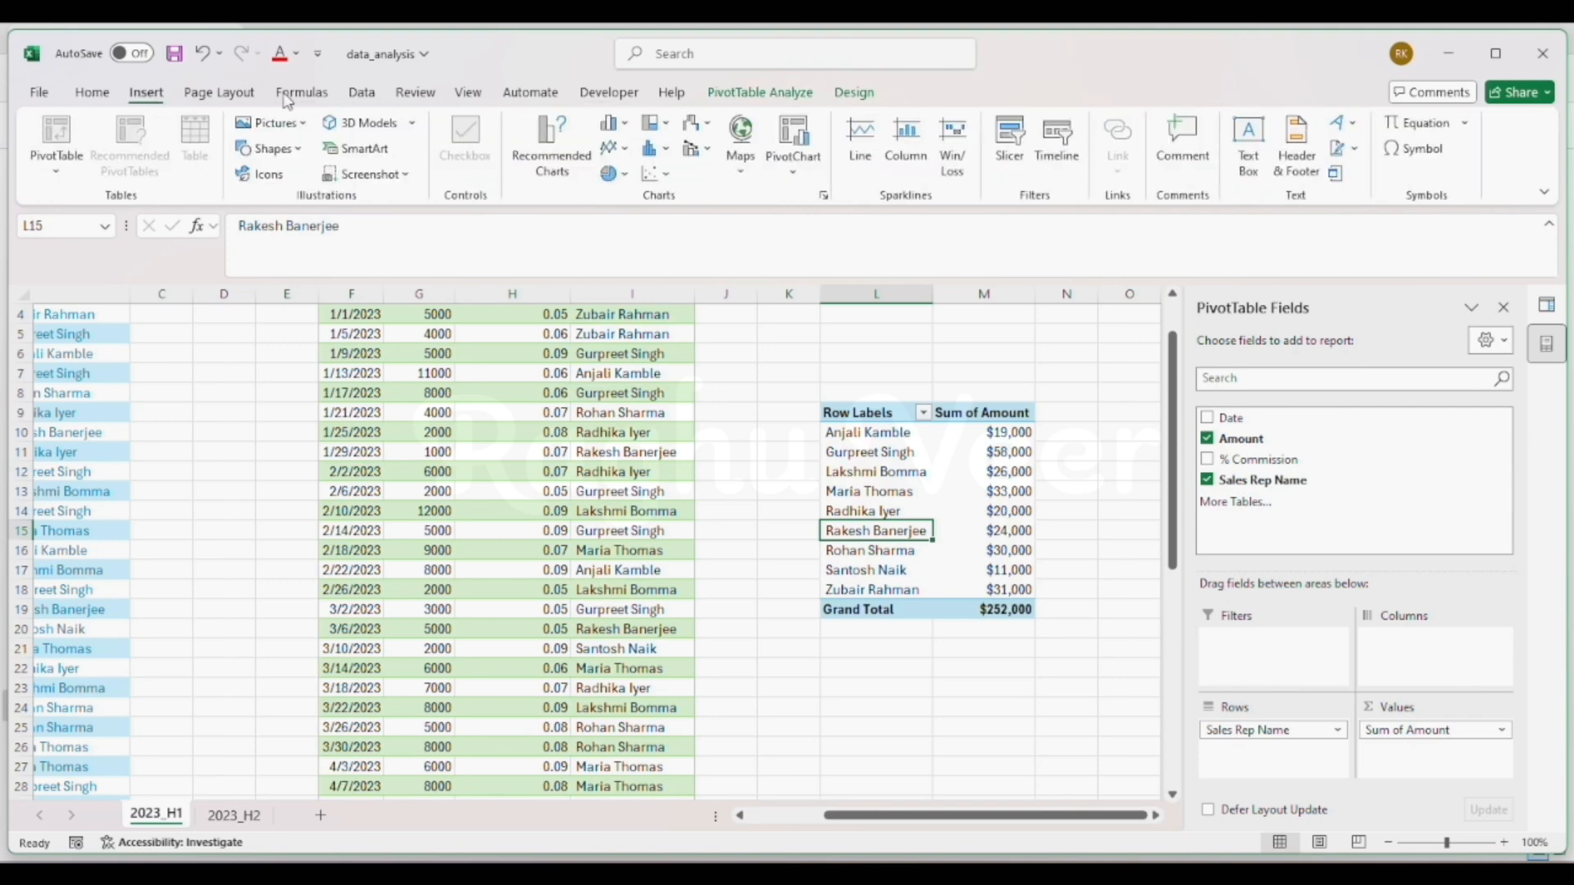
{"action": "left_click", "coordinate": [613, 123]}
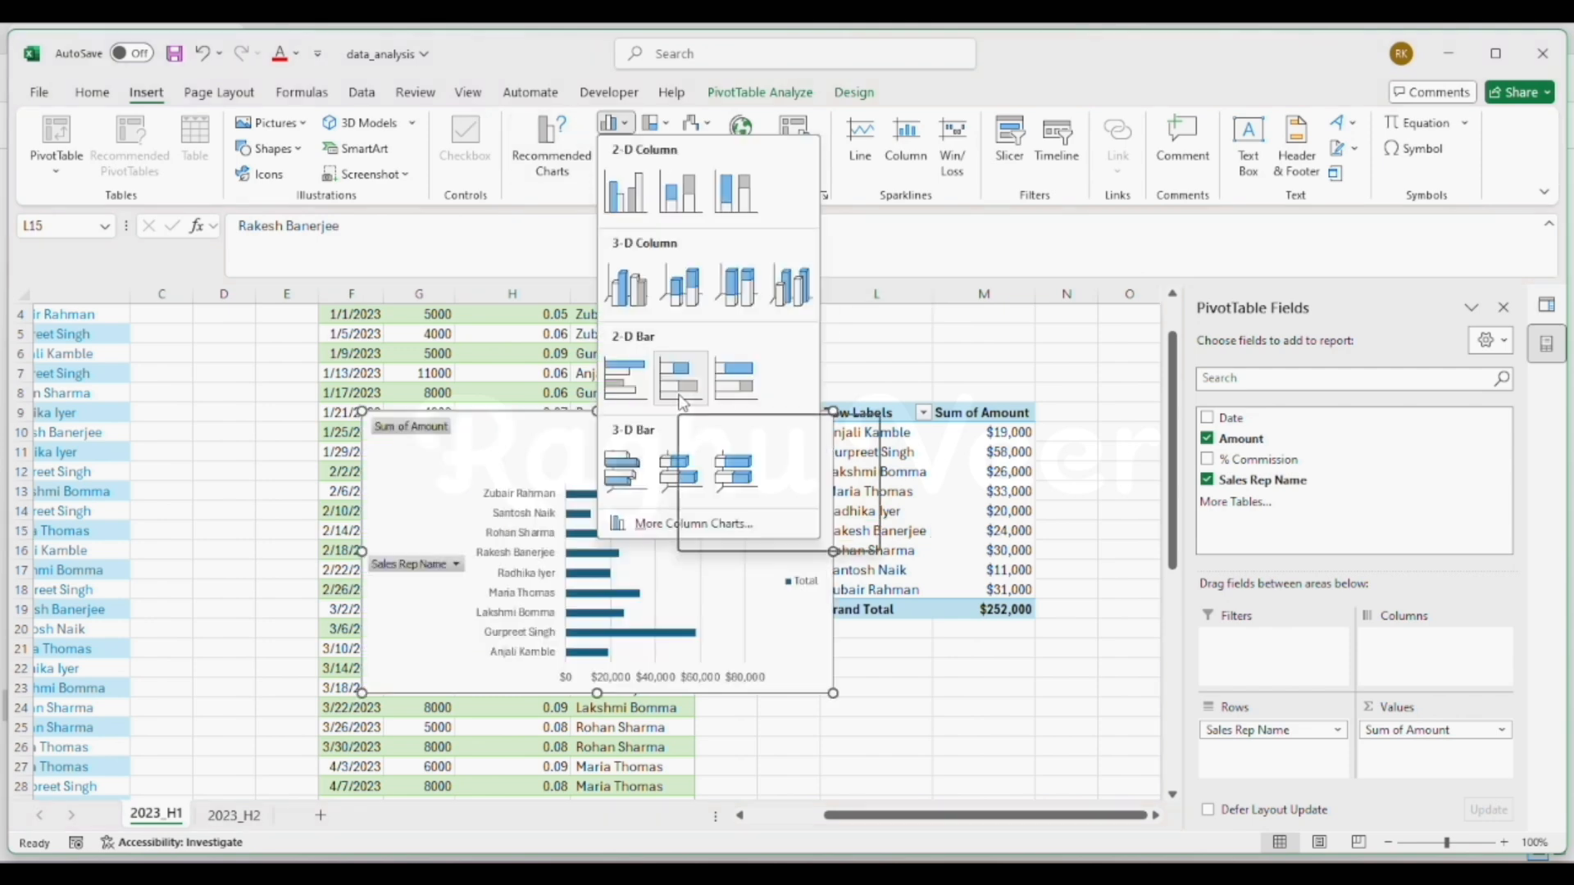
{"action": "left_click", "coordinate": [682, 383]}
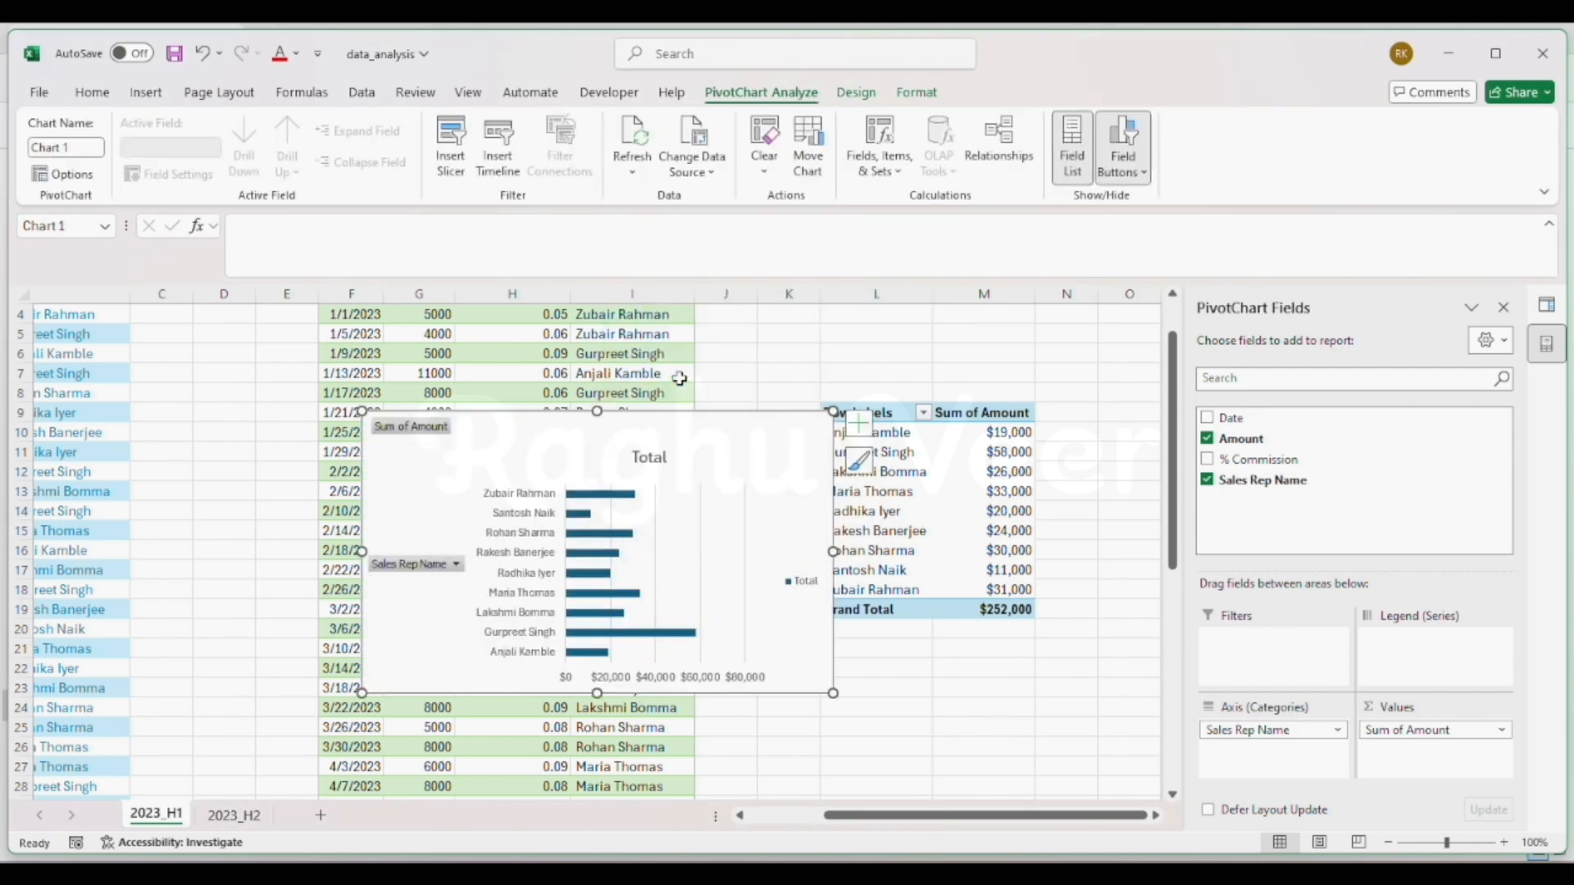
Move the bar chart to just below the PivotTable and narrow the PivotChart field list to uncover the whole chart.
{"action": "left_click_drag", "start_coordinate": [552, 421], "coordinate": [940, 651]}
{"action": "scroll", "coordinate": [741, 450], "scroll_direction": "up", "scroll_amount": 1}
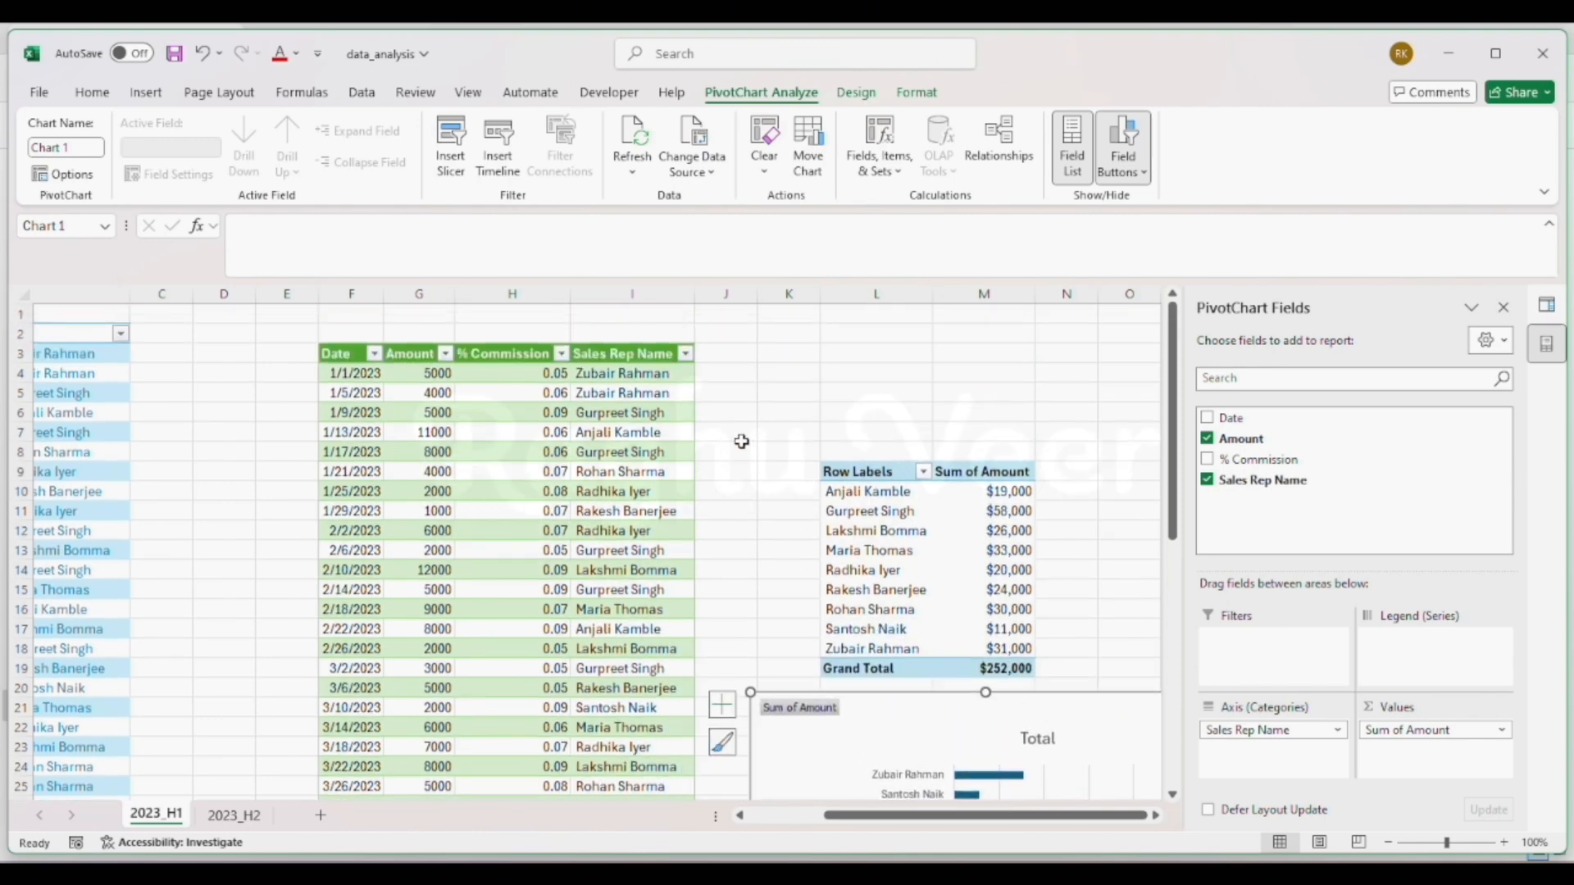
{"action": "scroll", "coordinate": [746, 443], "scroll_direction": "down", "scroll_amount": 17}
{"action": "scroll", "coordinate": [897, 434], "scroll_direction": "up", "scroll_amount": 13}
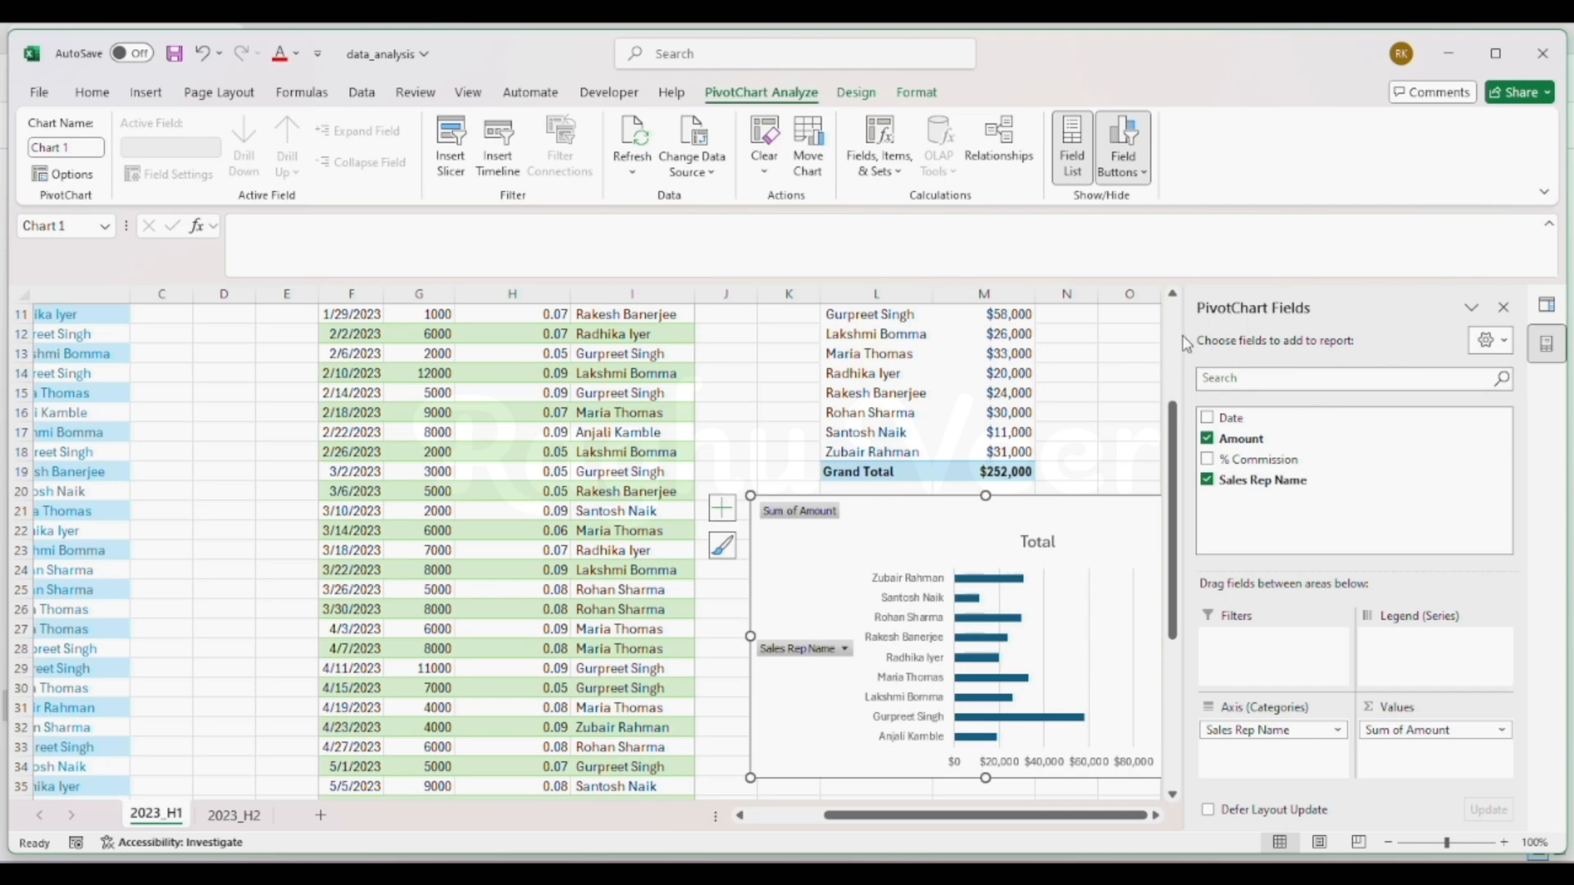
{"action": "left_click_drag", "start_coordinate": [1180, 336], "coordinate": [1270, 348]}
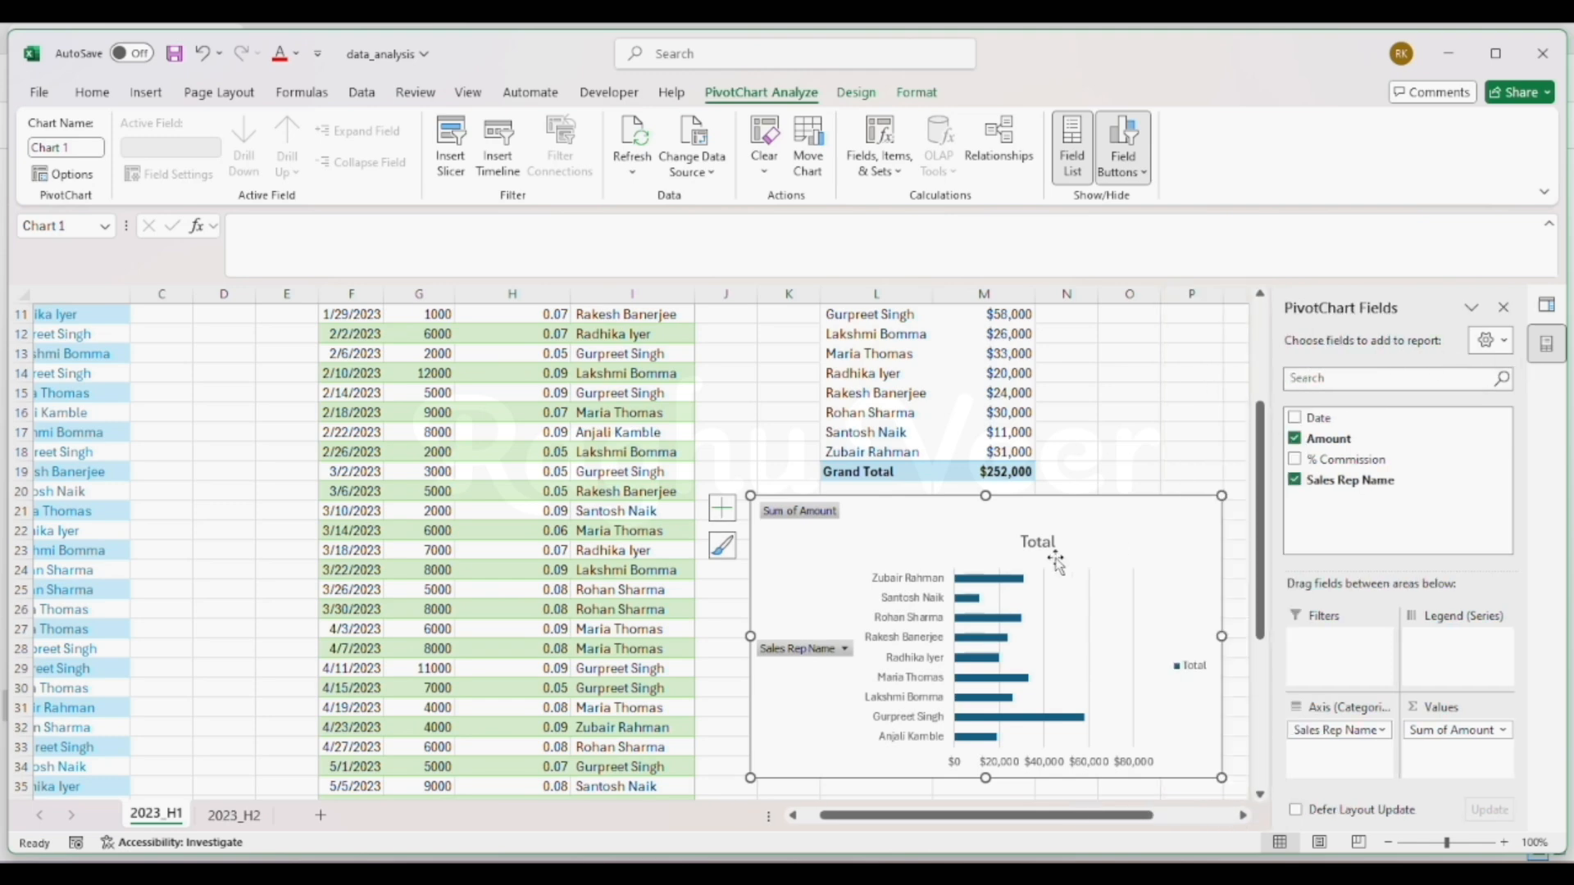
Shift the bar chart slightly lower, and remove all its field buttons and its legend.
{"action": "left_click_drag", "start_coordinate": [911, 518], "coordinate": [917, 537]}
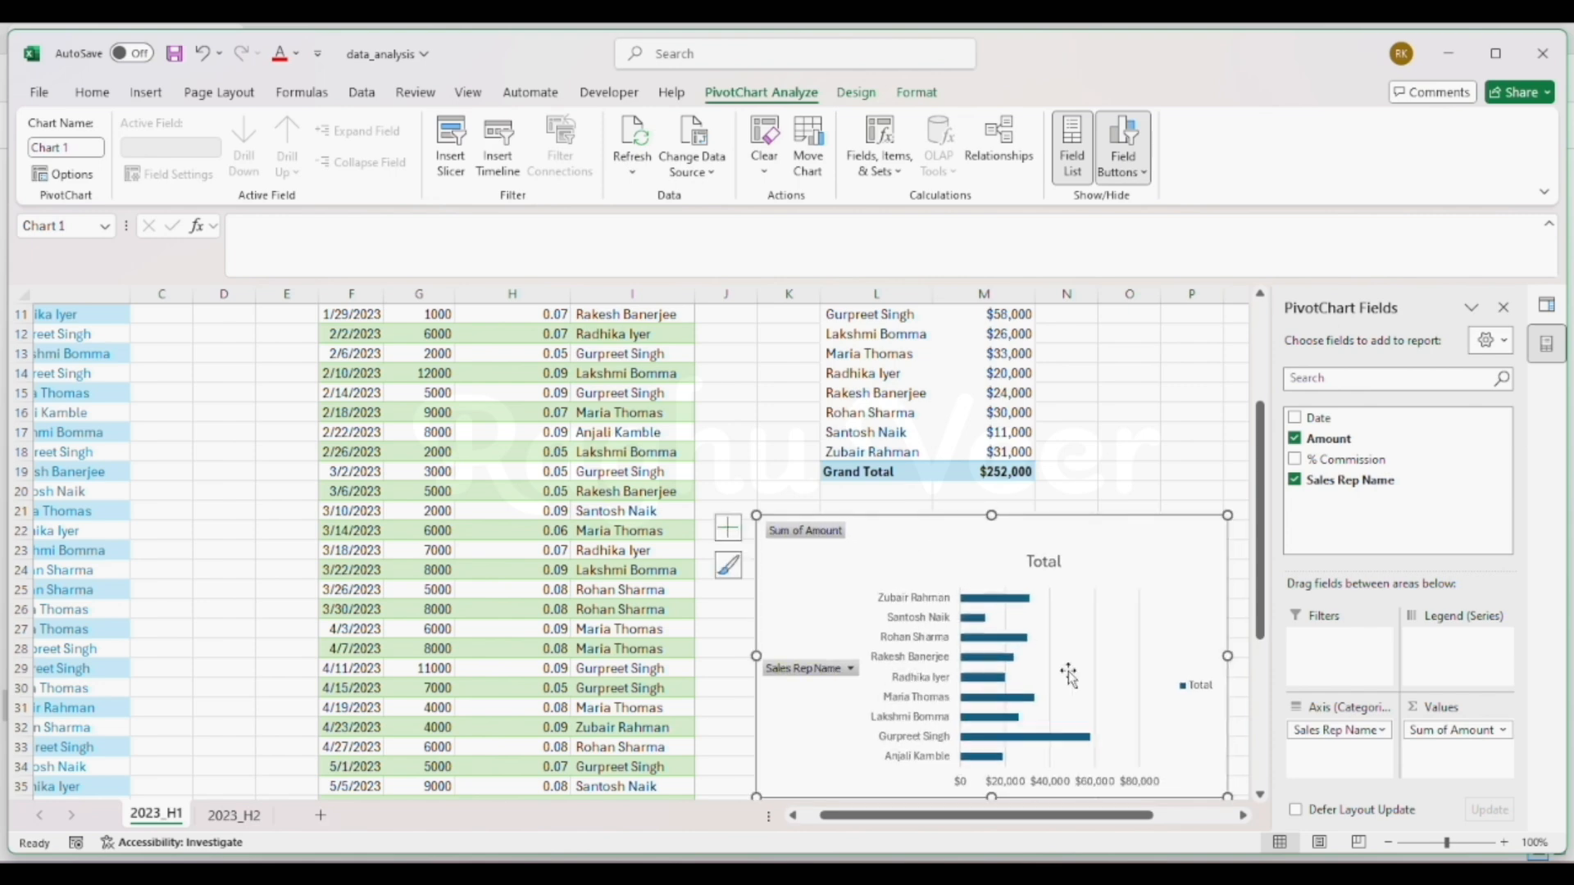
{"action": "right_click", "coordinate": [824, 532]}
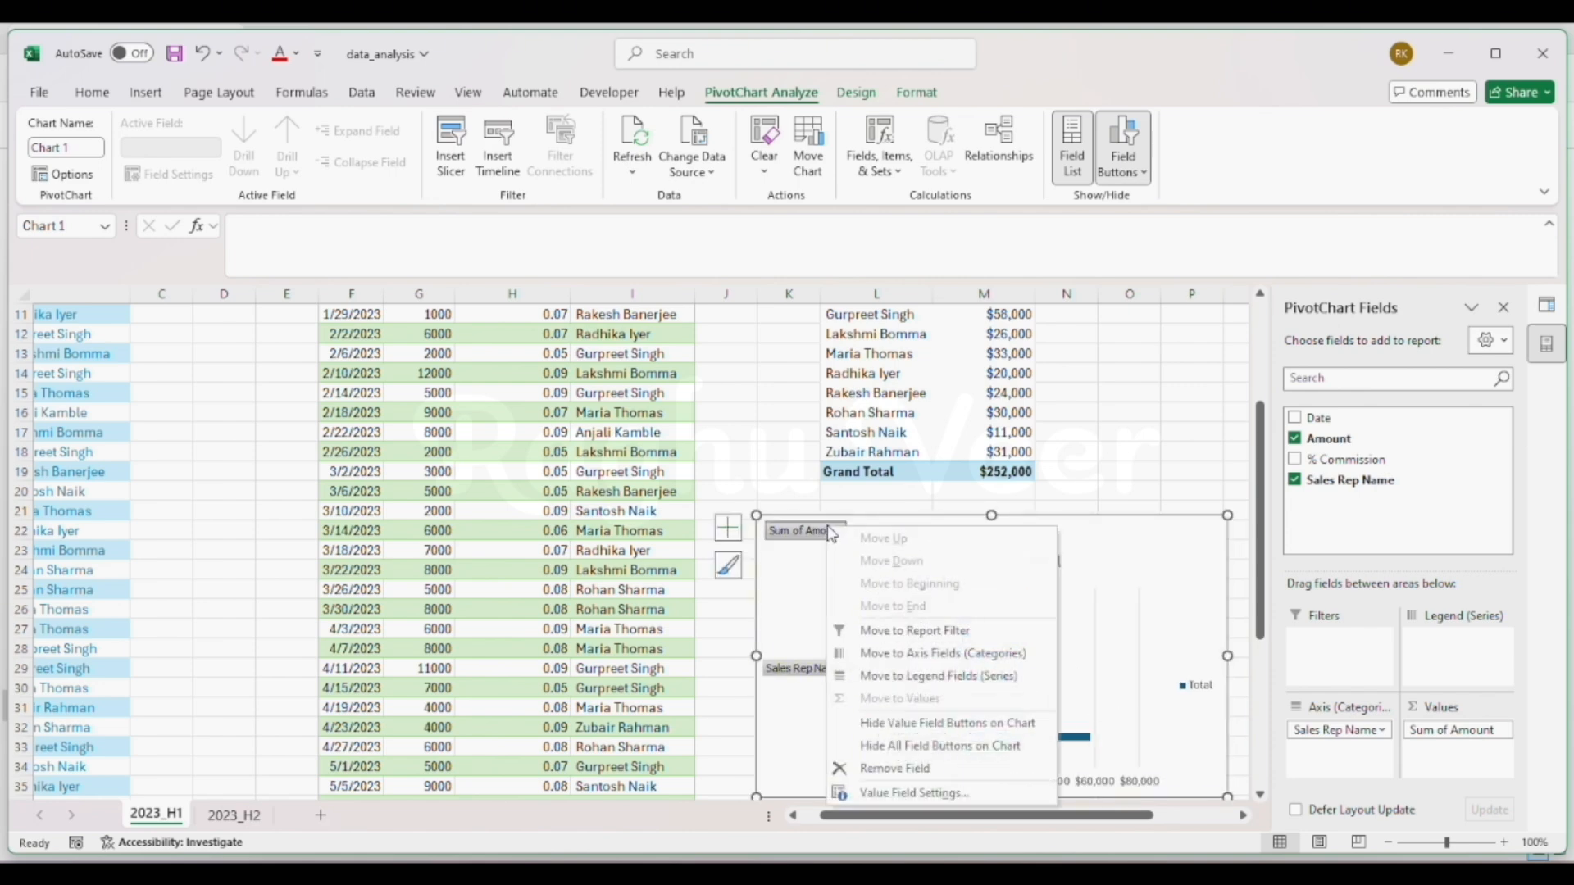
{"action": "left_click", "coordinate": [924, 746]}
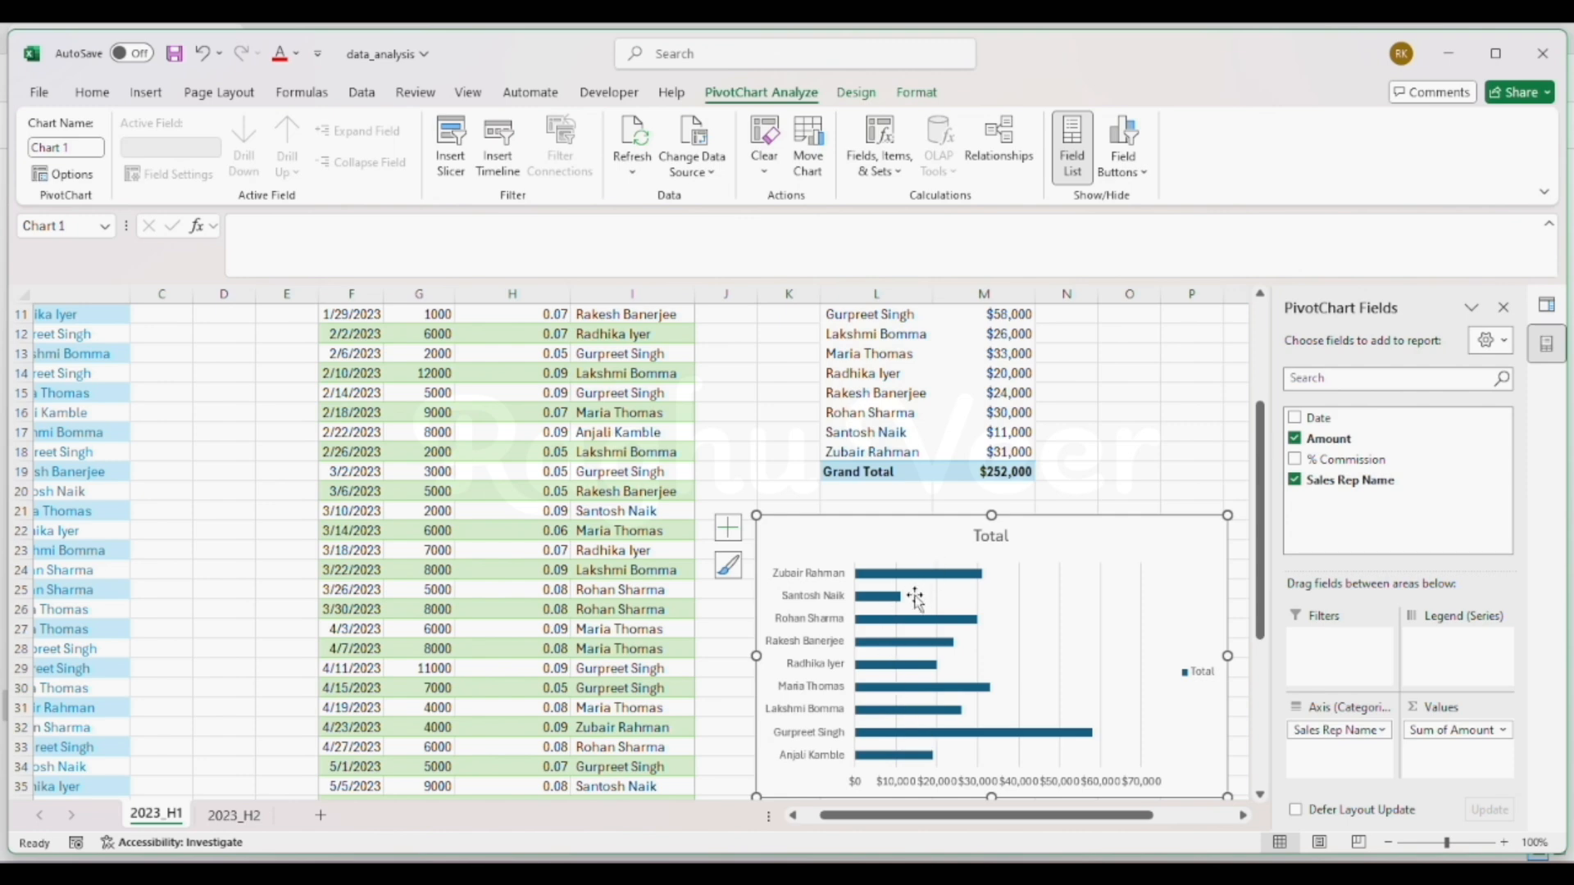
{"action": "left_click", "coordinate": [1196, 674]}
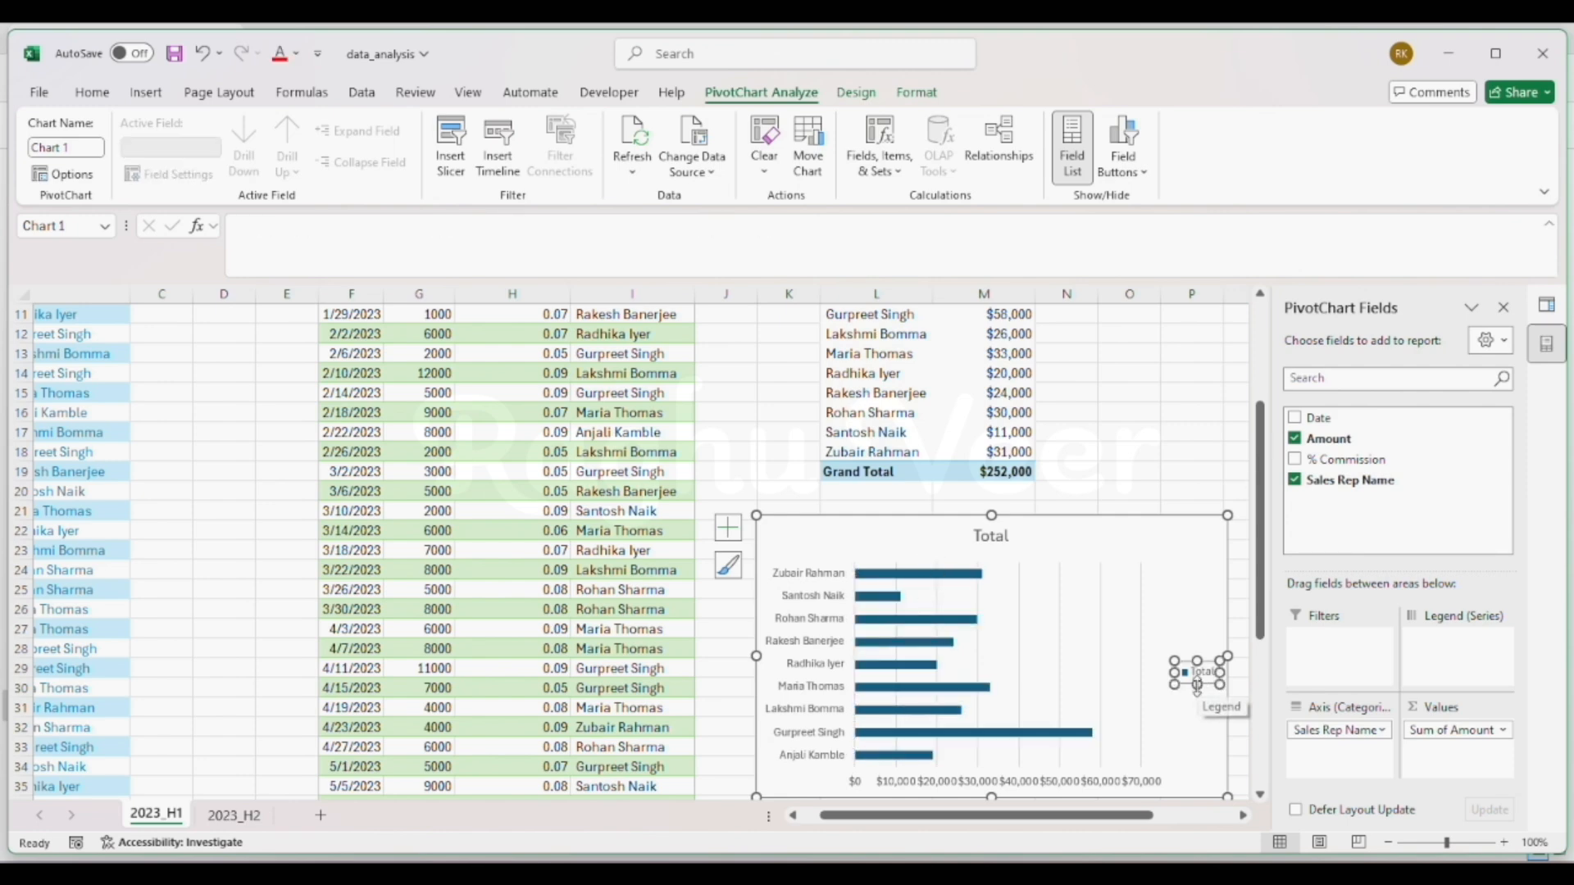
{"action": "key", "text": "Delete"}
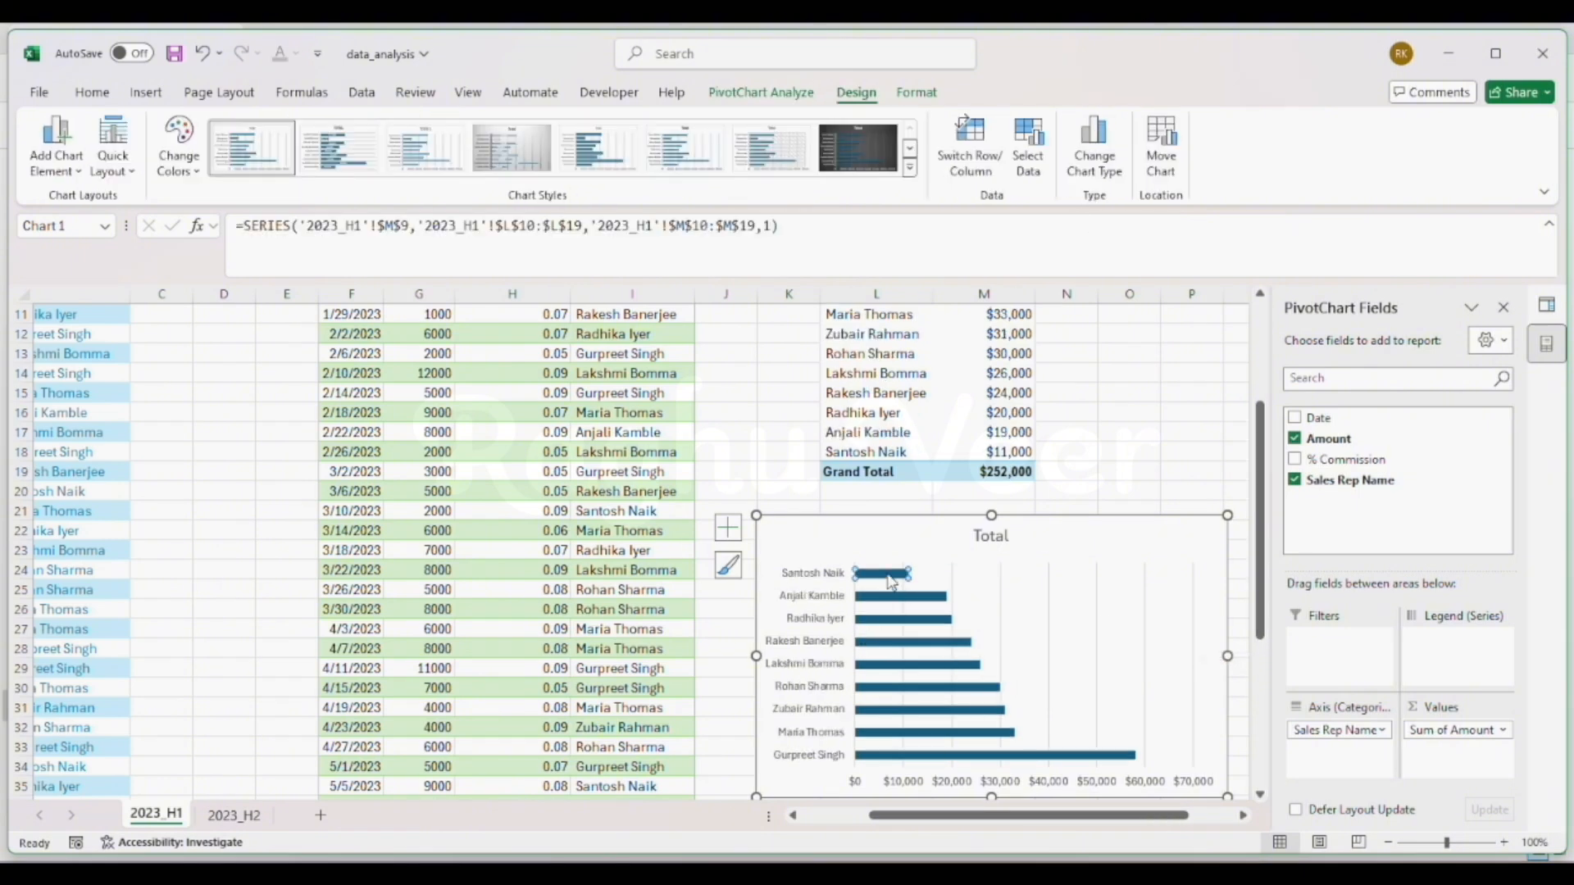
Sort the bar chart's sales reps by amount from smallest to largest.
{"action": "right_click", "coordinate": [891, 580]}
{"action": "mouse_move", "coordinate": [992, 278]}
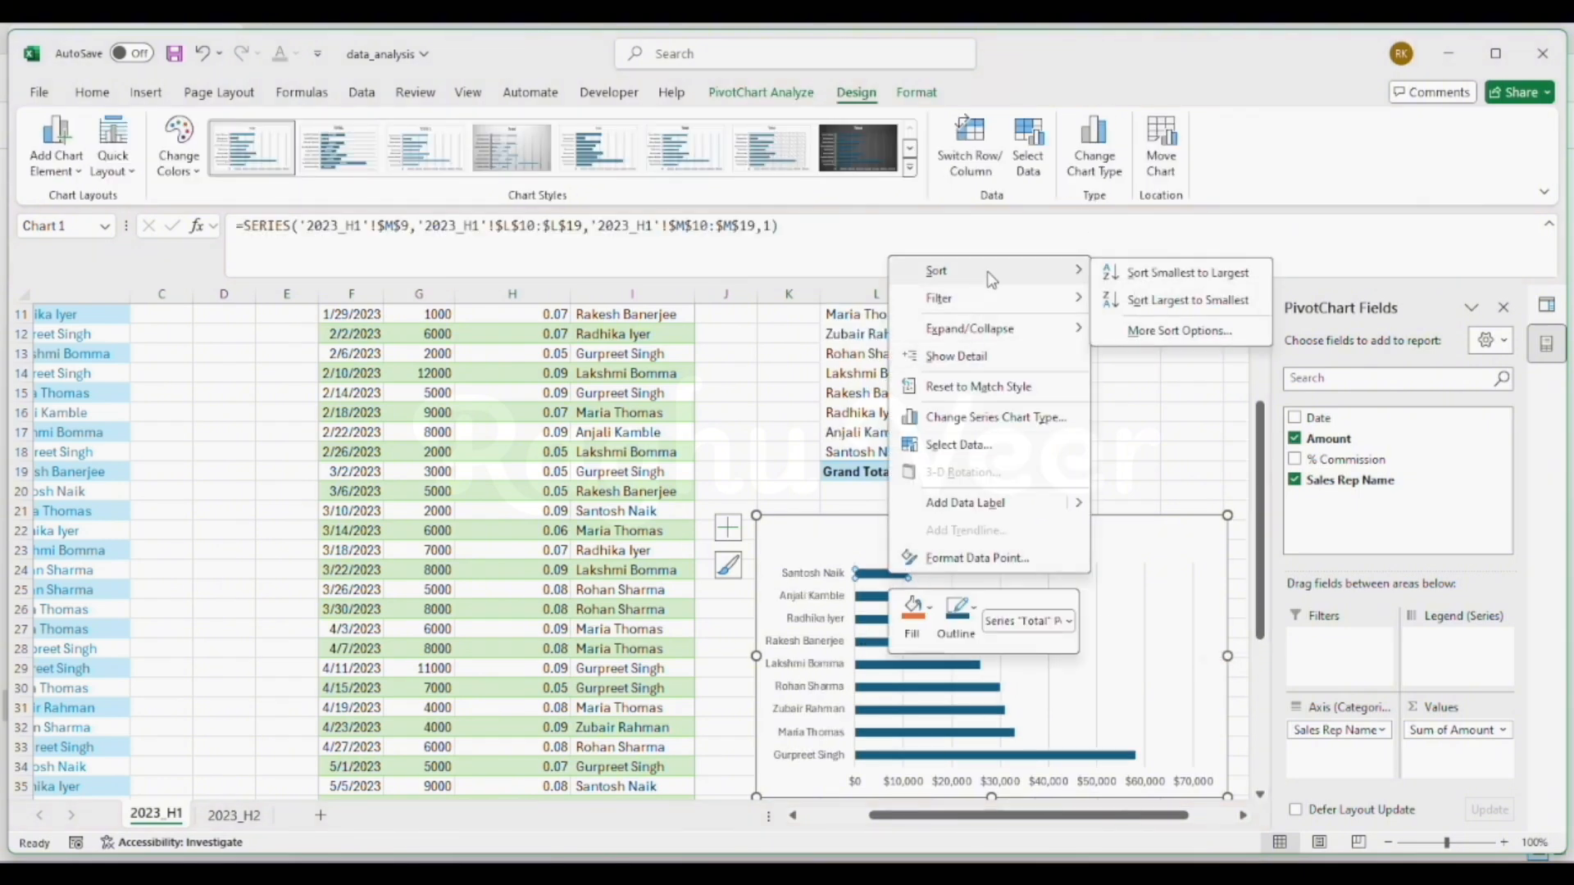
{"action": "left_click", "coordinate": [1186, 272]}
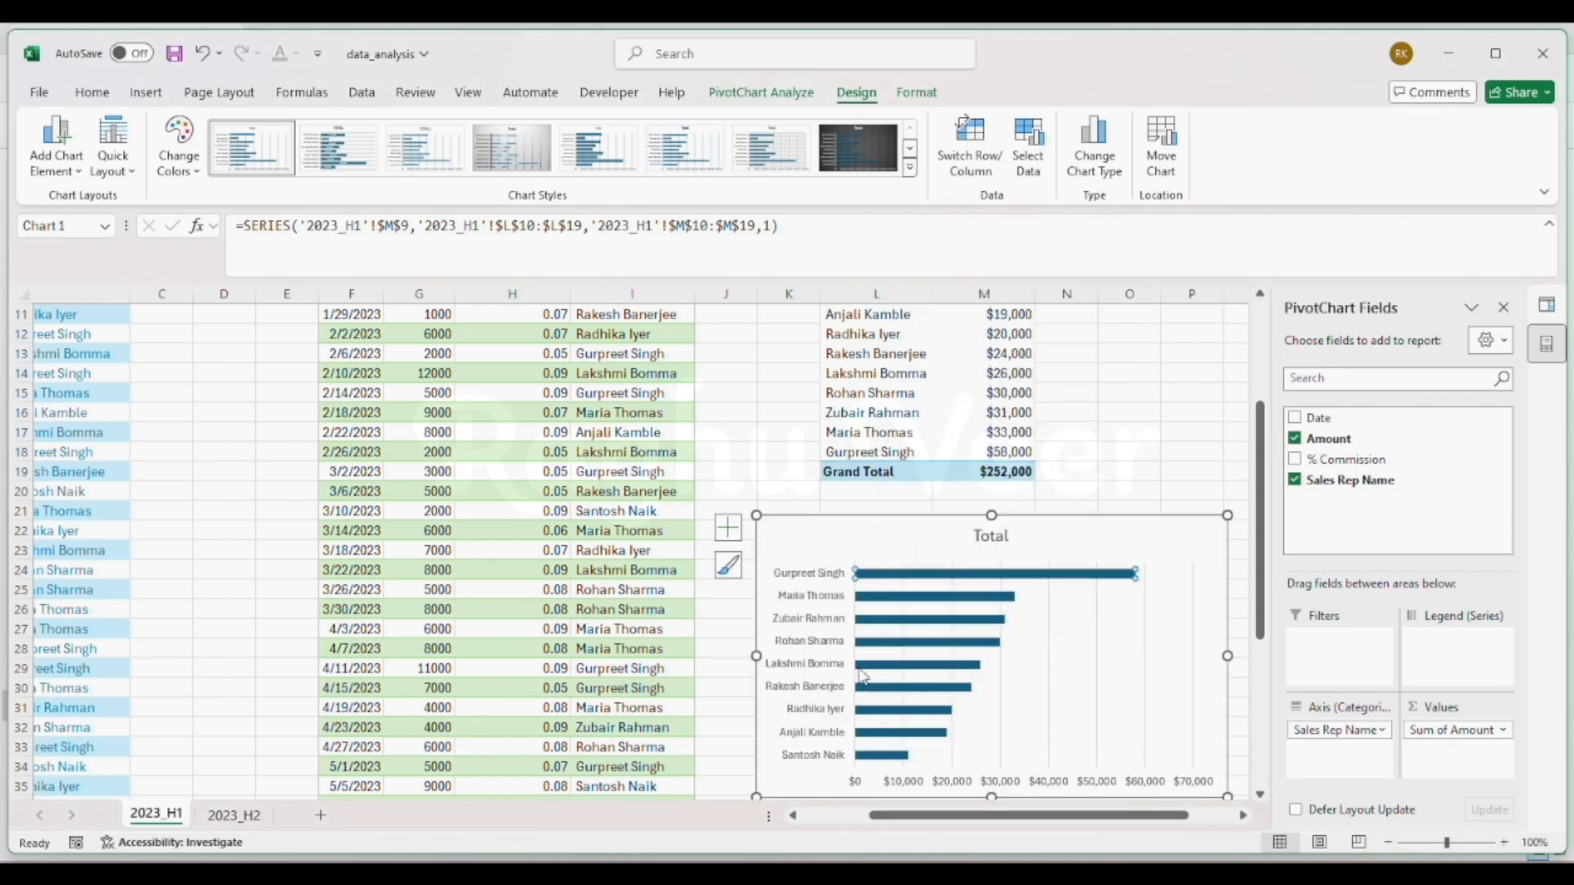
{"action": "left_click", "coordinate": [886, 547]}
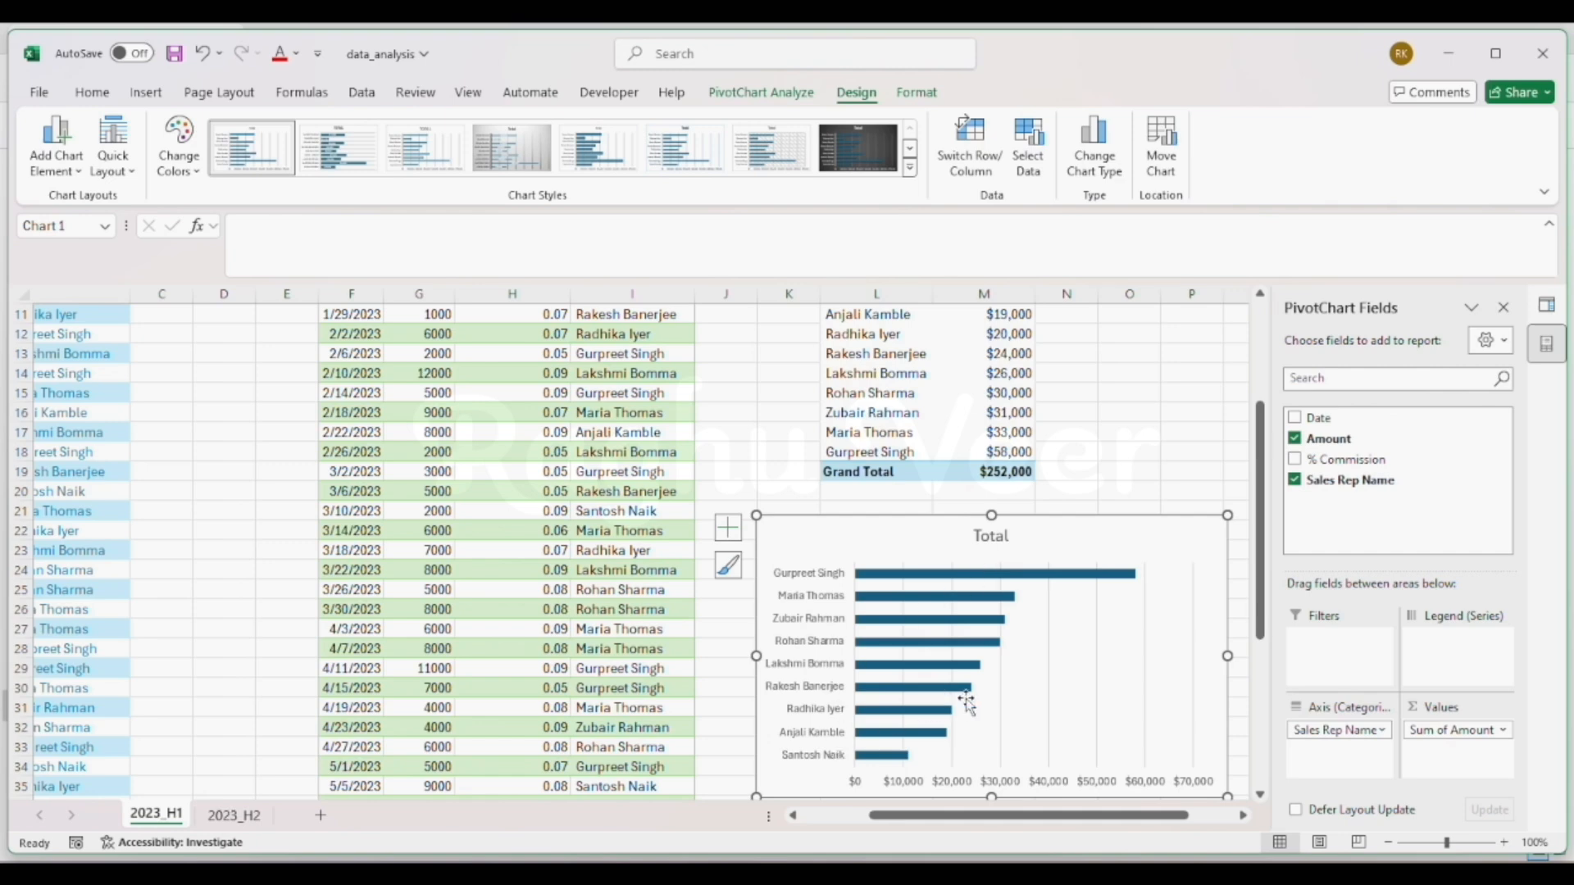
Try orange and light green solid fills on all the chart's bars, and settle on standard dark red.
{"action": "left_click", "coordinate": [965, 575]}
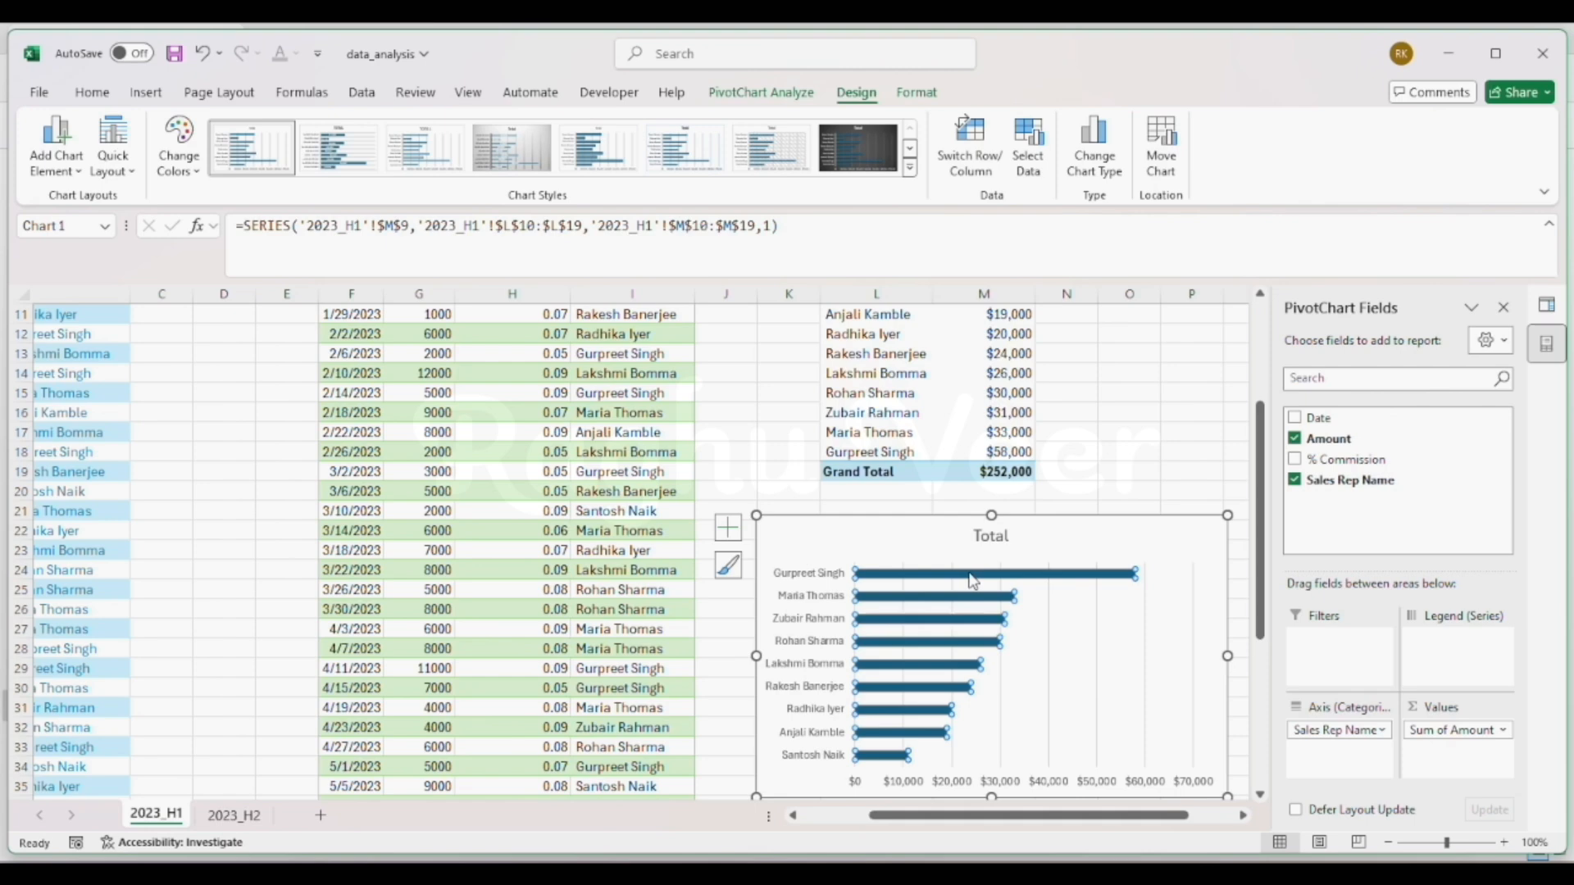
{"action": "right_click", "coordinate": [971, 581]}
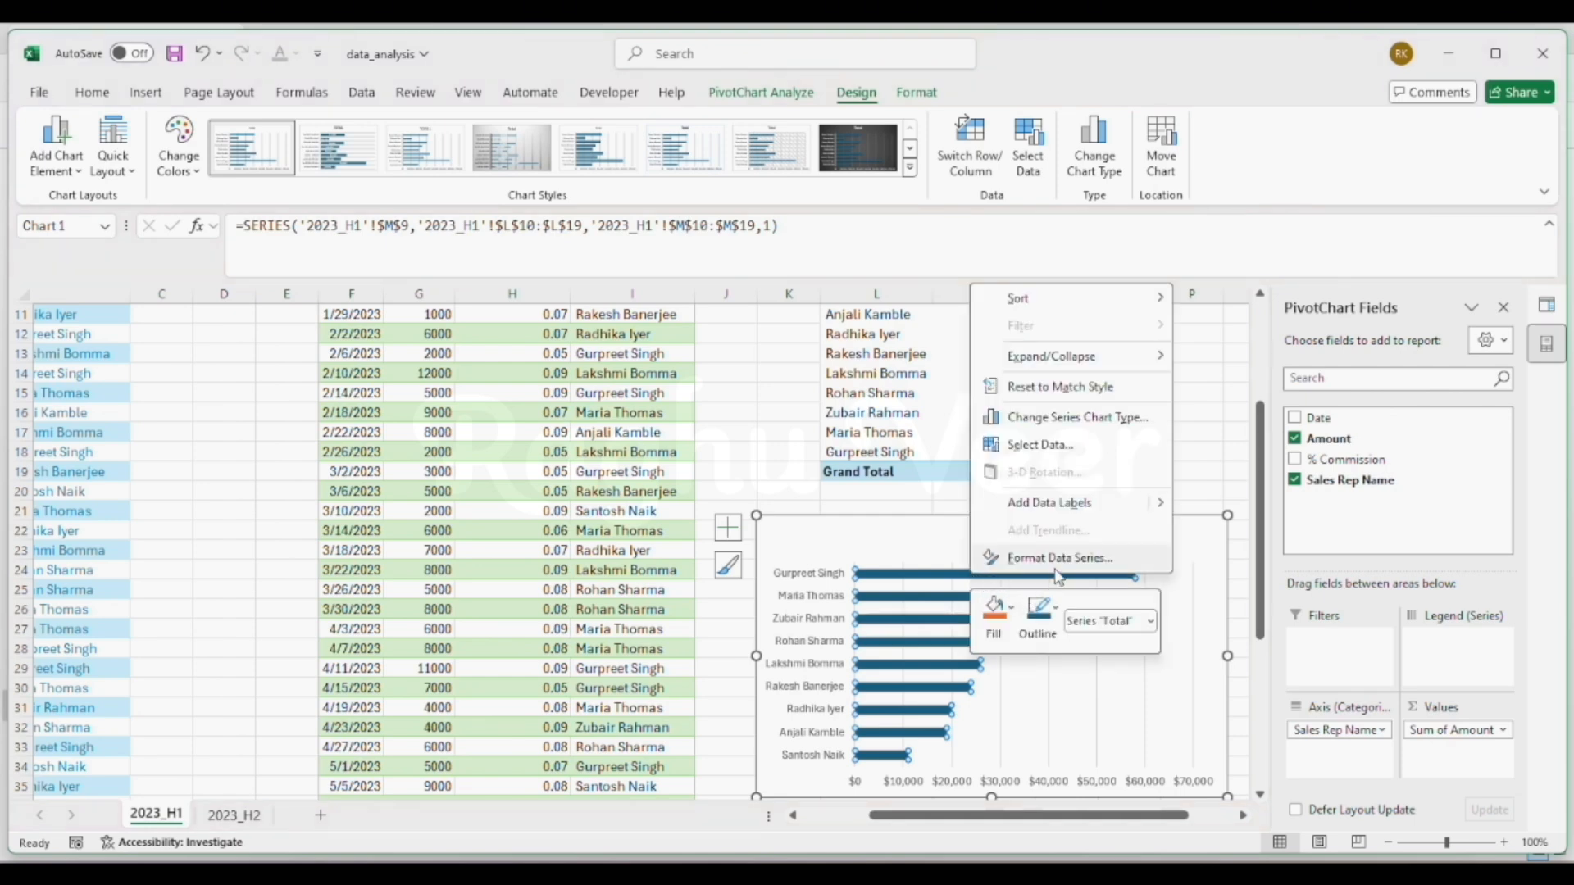
{"action": "left_click", "coordinate": [1061, 559]}
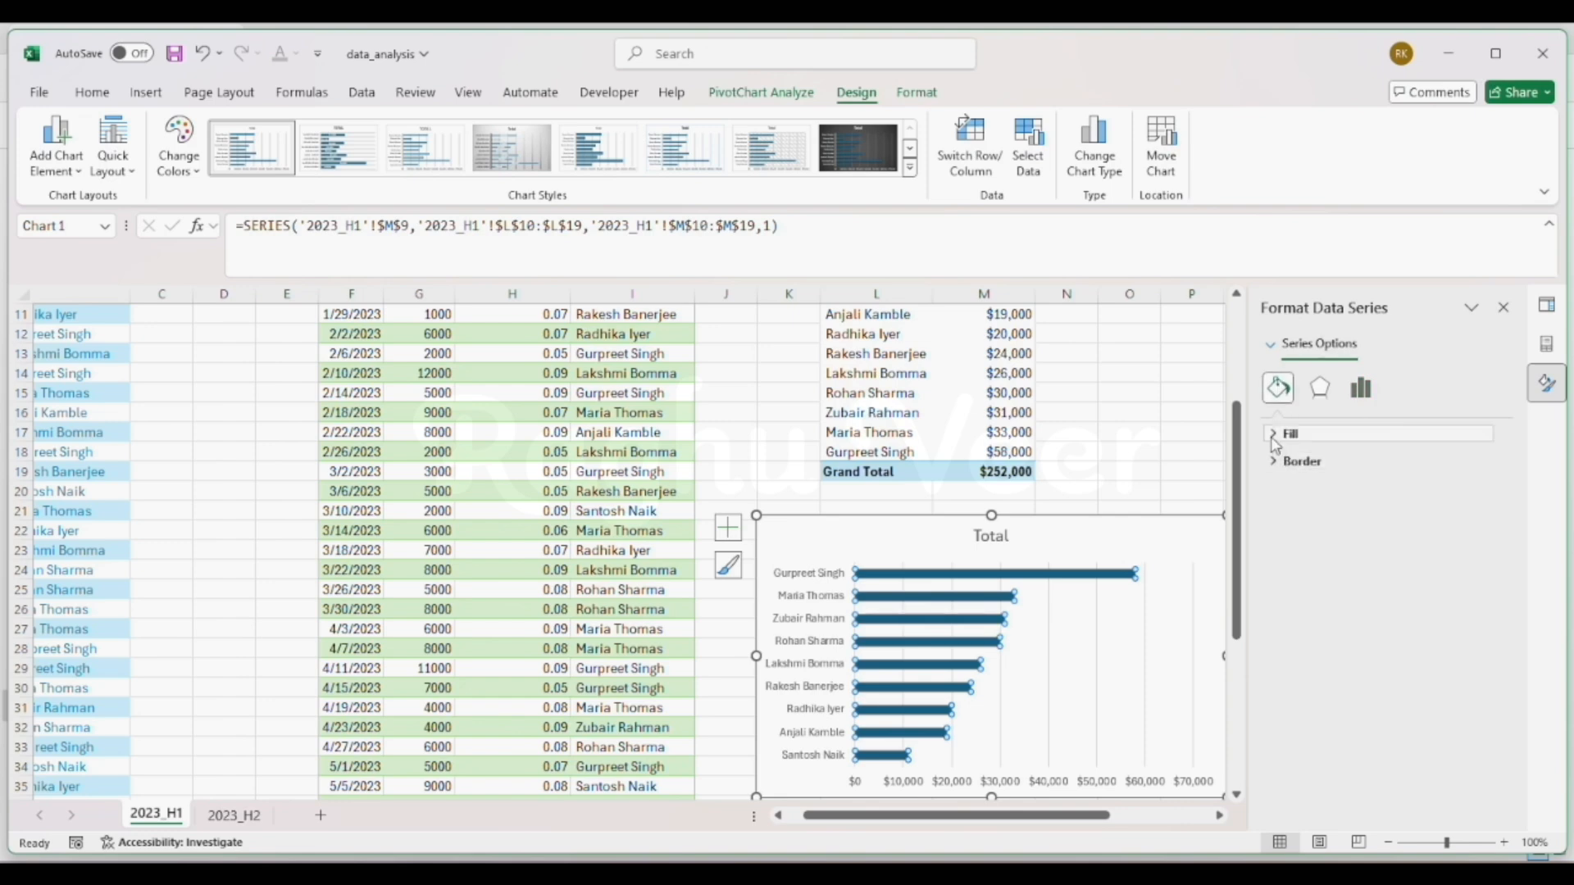
{"action": "left_click", "coordinate": [1285, 433]}
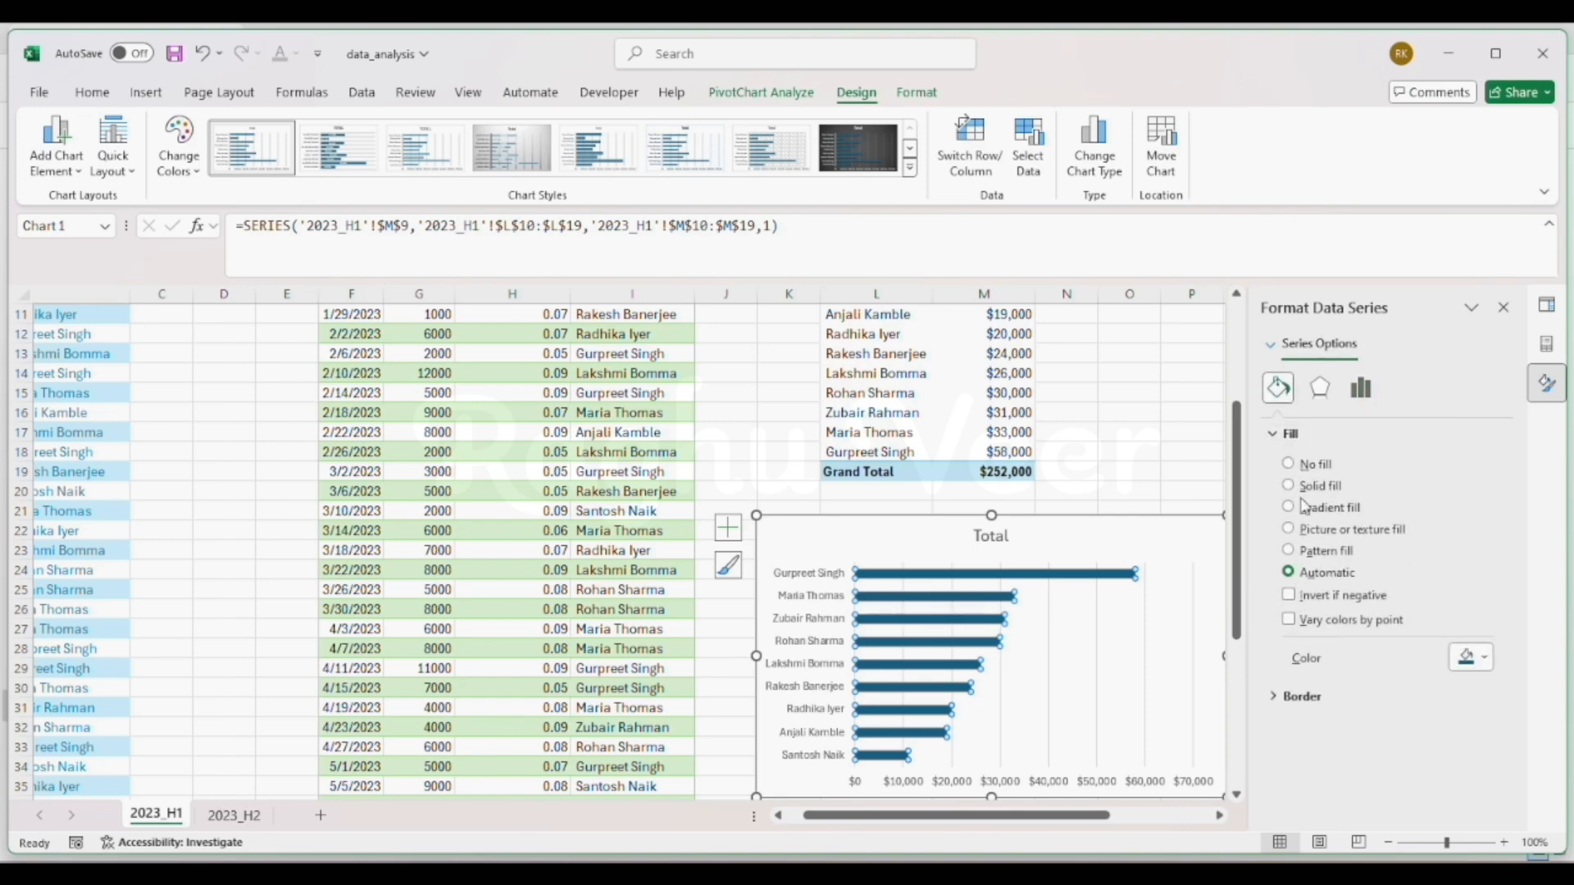
{"action": "left_click", "coordinate": [1478, 664]}
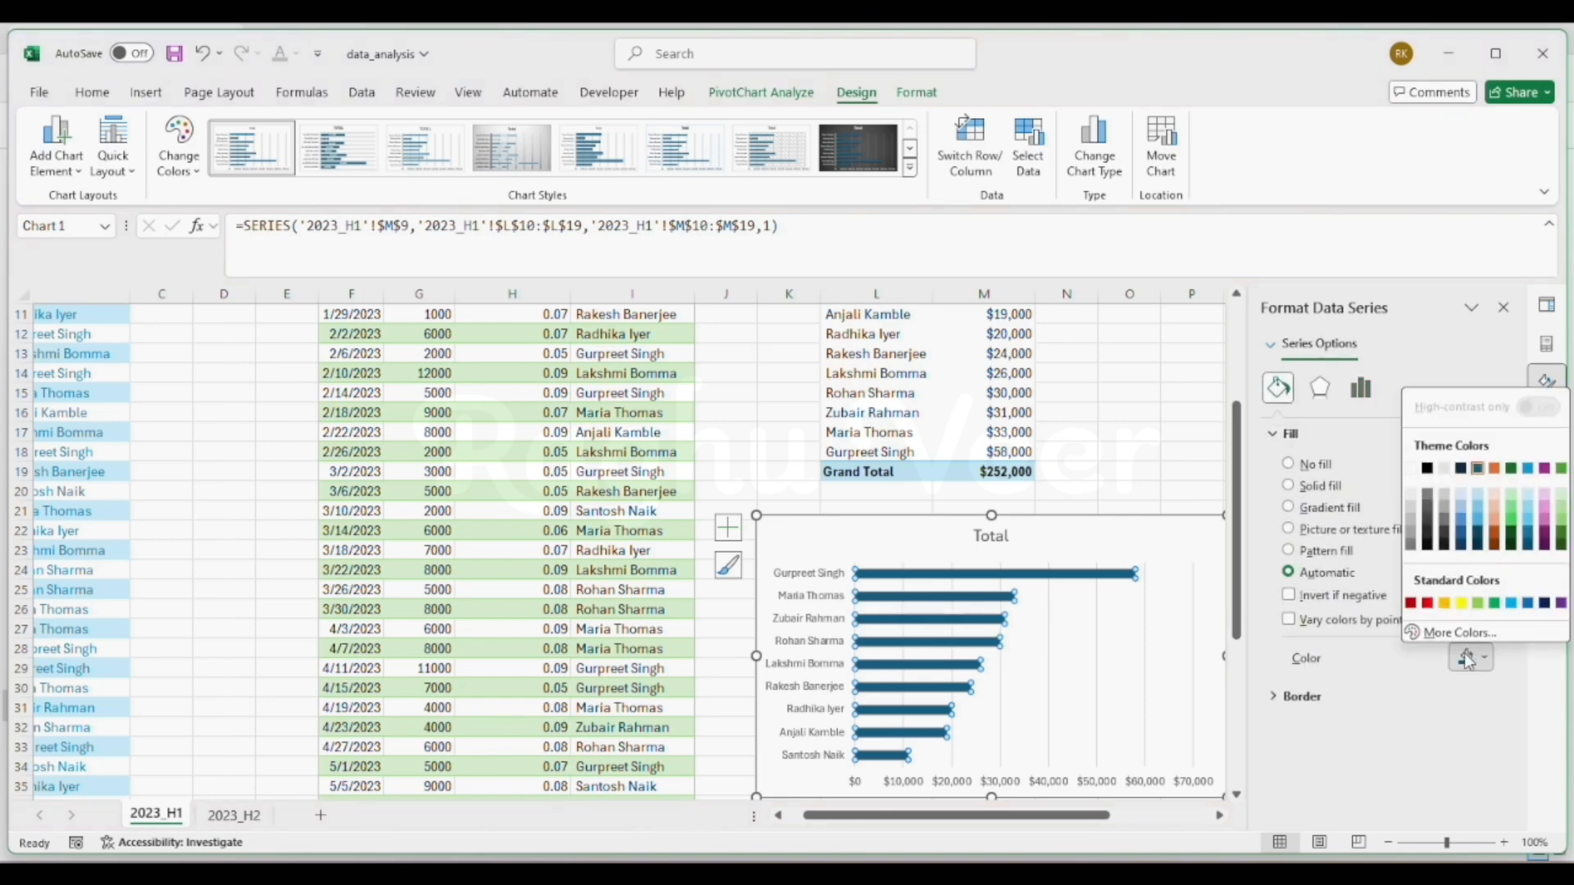
{"action": "left_click", "coordinate": [1448, 611]}
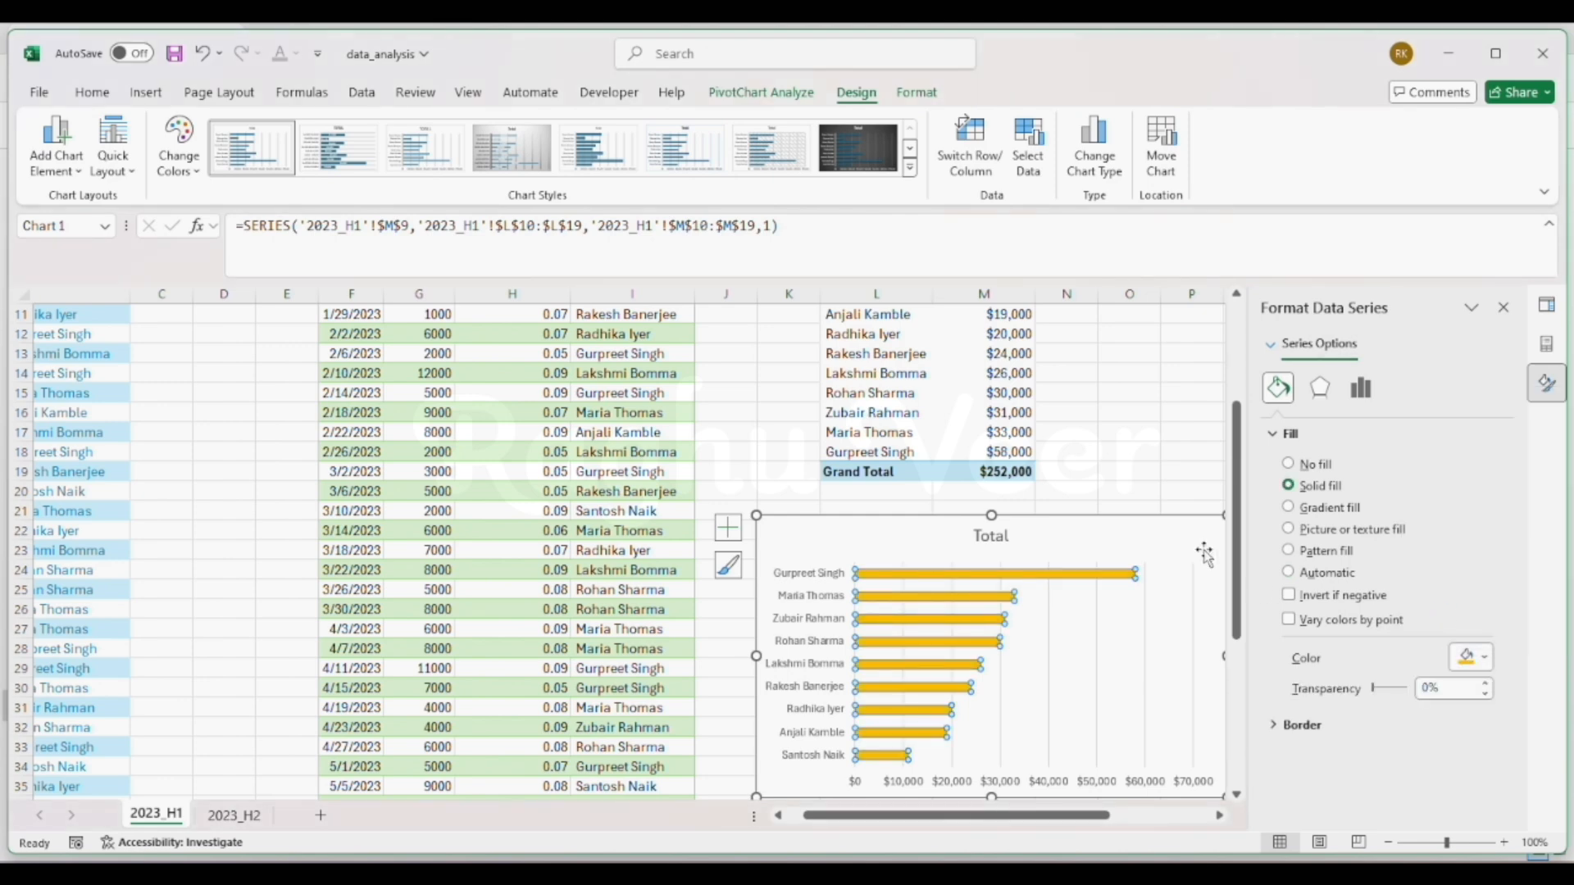
{"action": "left_click", "coordinate": [1472, 657]}
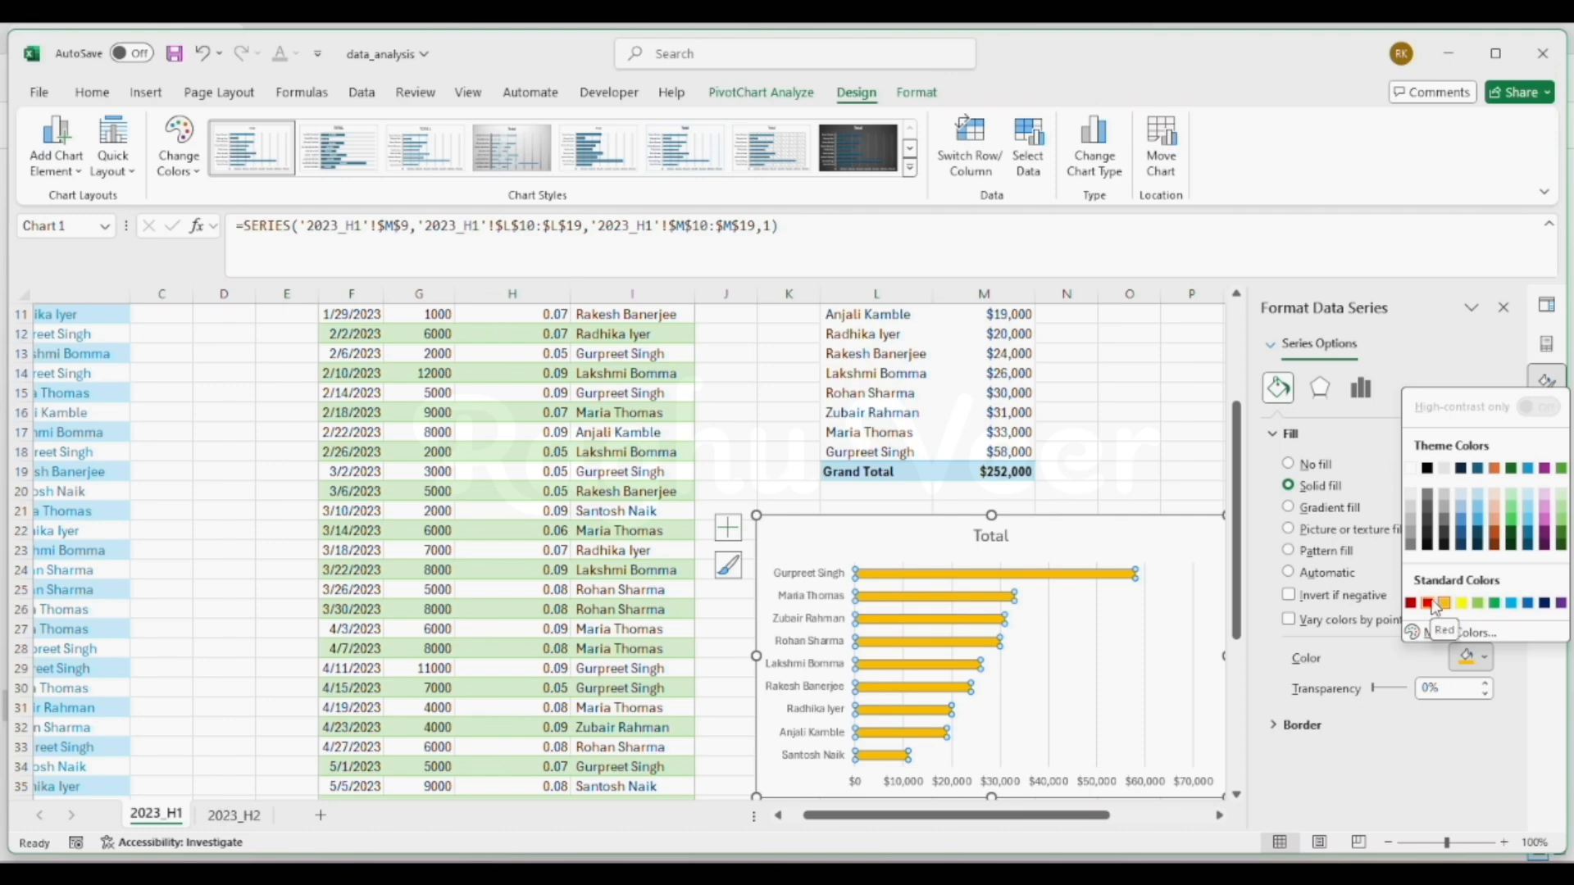
{"action": "left_click", "coordinate": [1493, 605]}
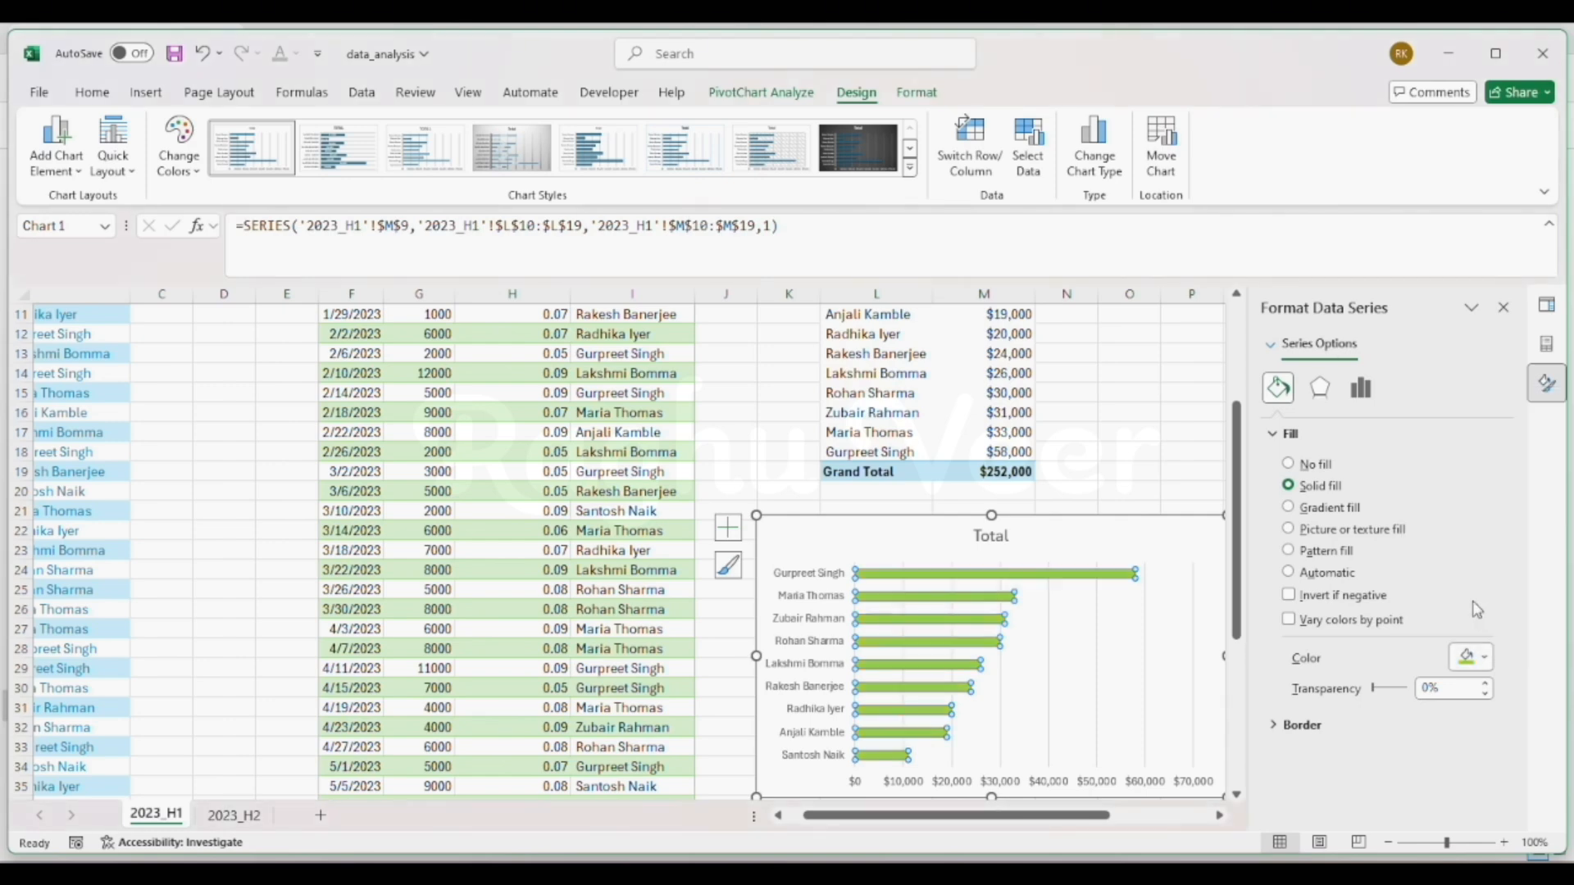
{"action": "left_click", "coordinate": [1472, 657]}
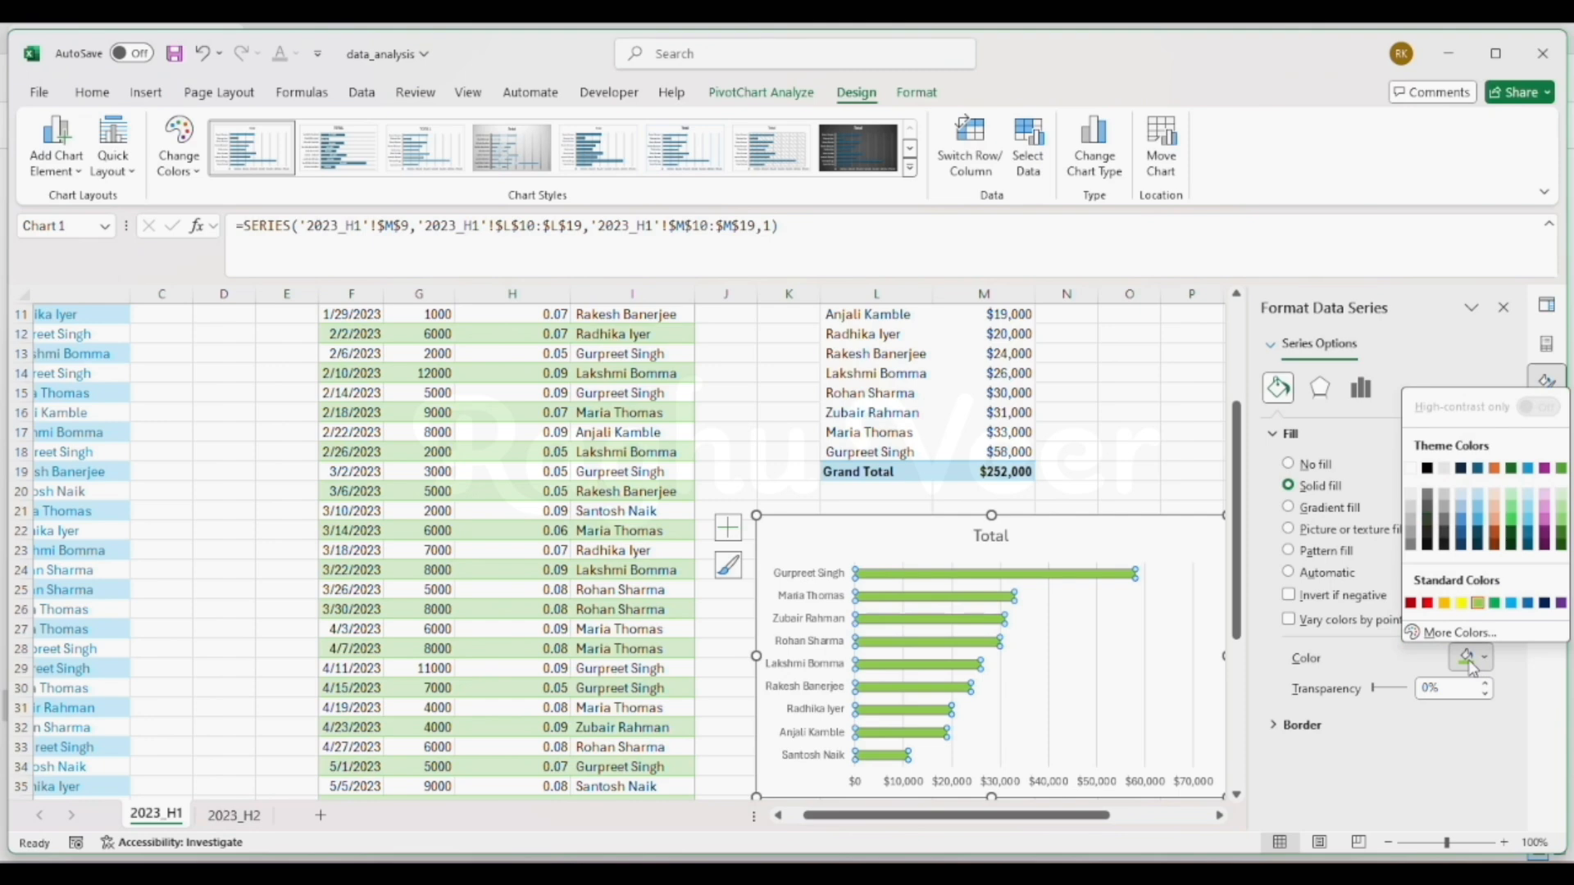
{"action": "left_click", "coordinate": [1411, 604]}
{"action": "left_click", "coordinate": [1162, 432]}
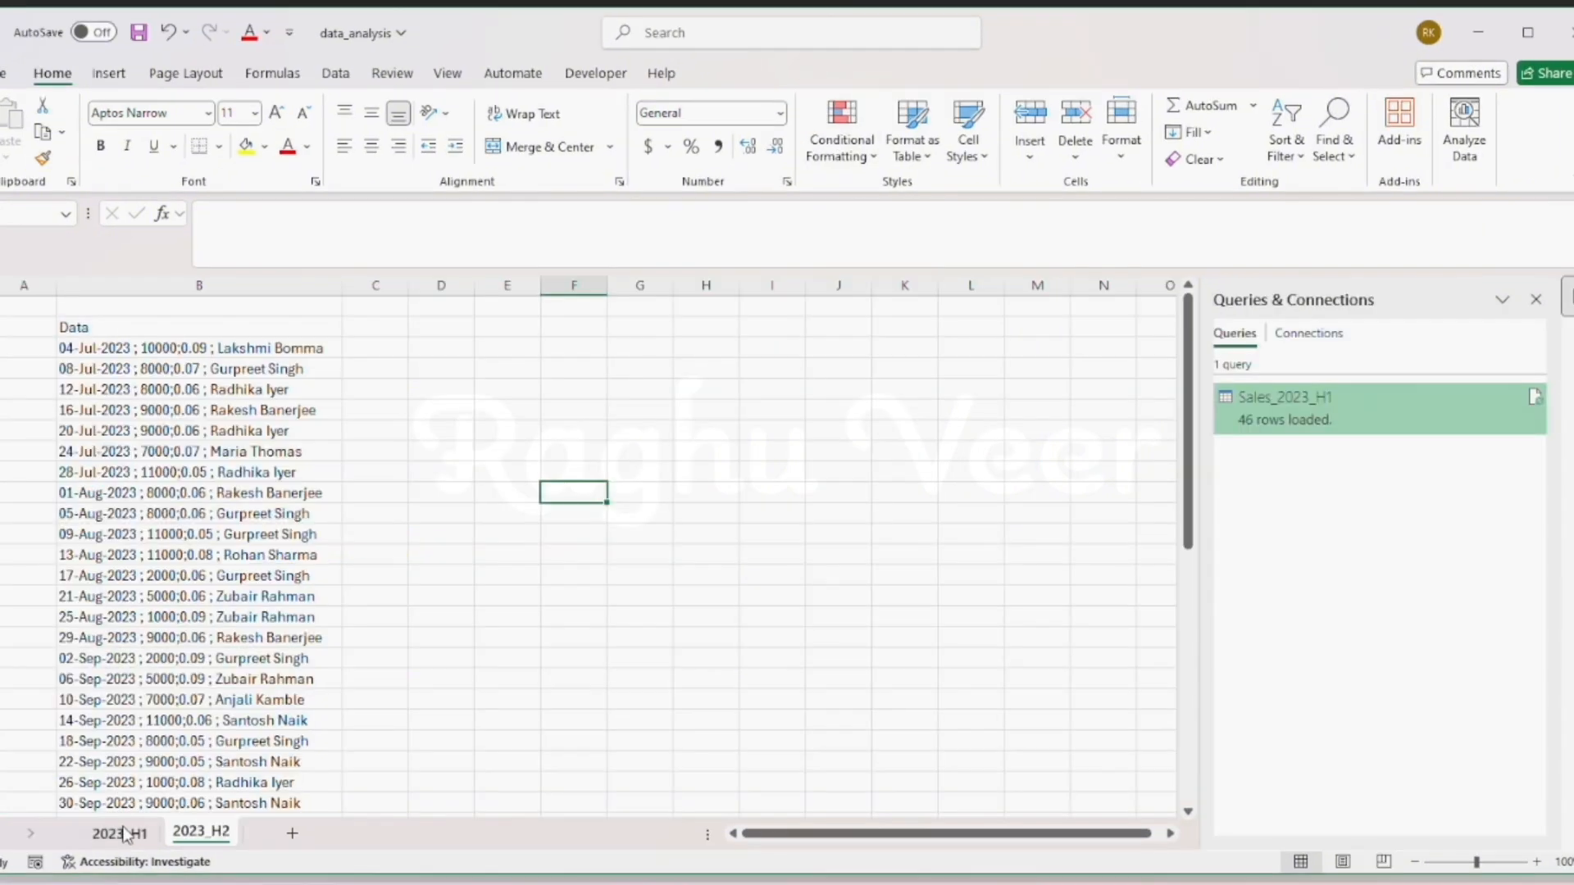
Copy all the July to December 2023 sales records below the Data header on the 2023_H2 sheet.
{"action": "left_click", "coordinate": [127, 828]}
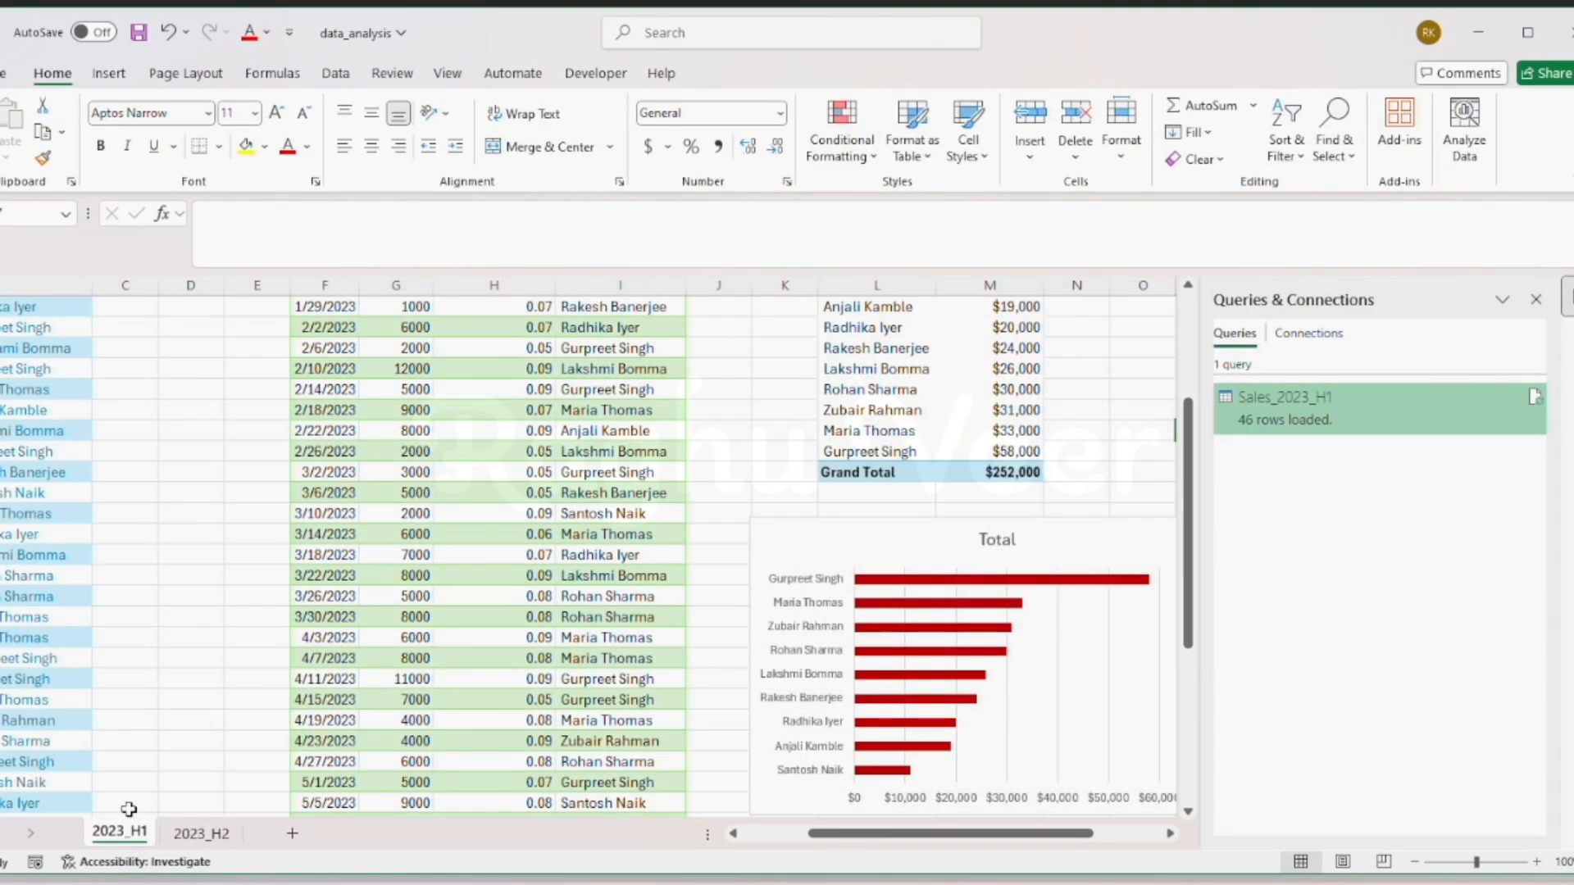
{"action": "left_click", "coordinate": [201, 832]}
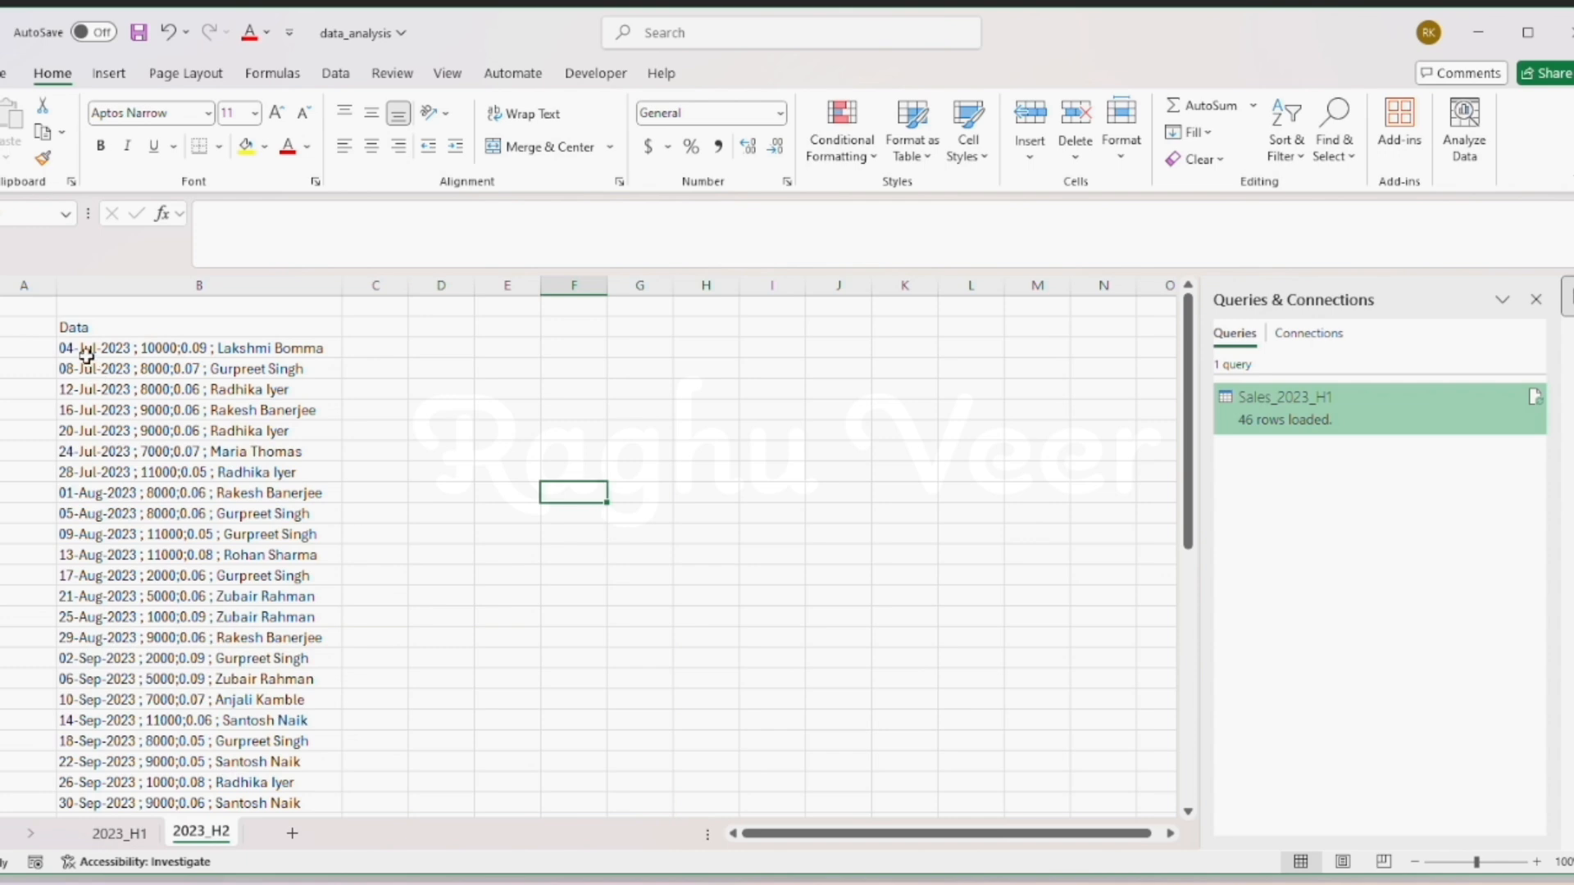
{"action": "left_click_drag", "start_coordinate": [86, 354], "coordinate": [264, 873]}
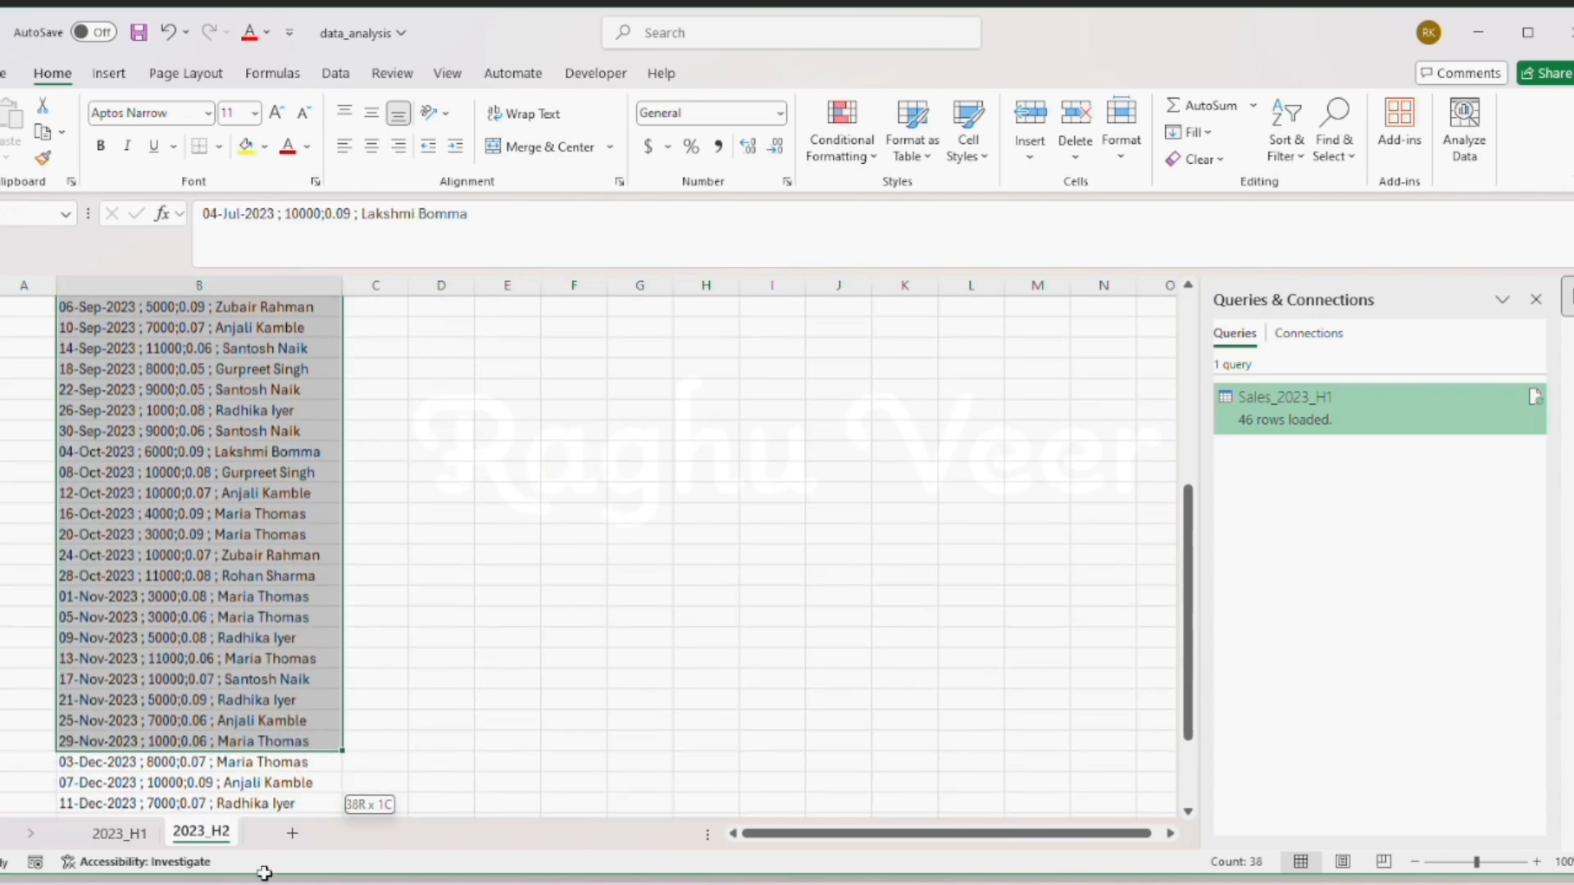
{"action": "key", "text": "ctrl+c"}
Paste the copied second-half records directly below the last row of the blue Data table on the 2023_H1 sheet.
{"action": "key", "text": "ctrl+Page_Up"}
{"action": "left_click_drag", "start_coordinate": [849, 832], "coordinate": [782, 838]}
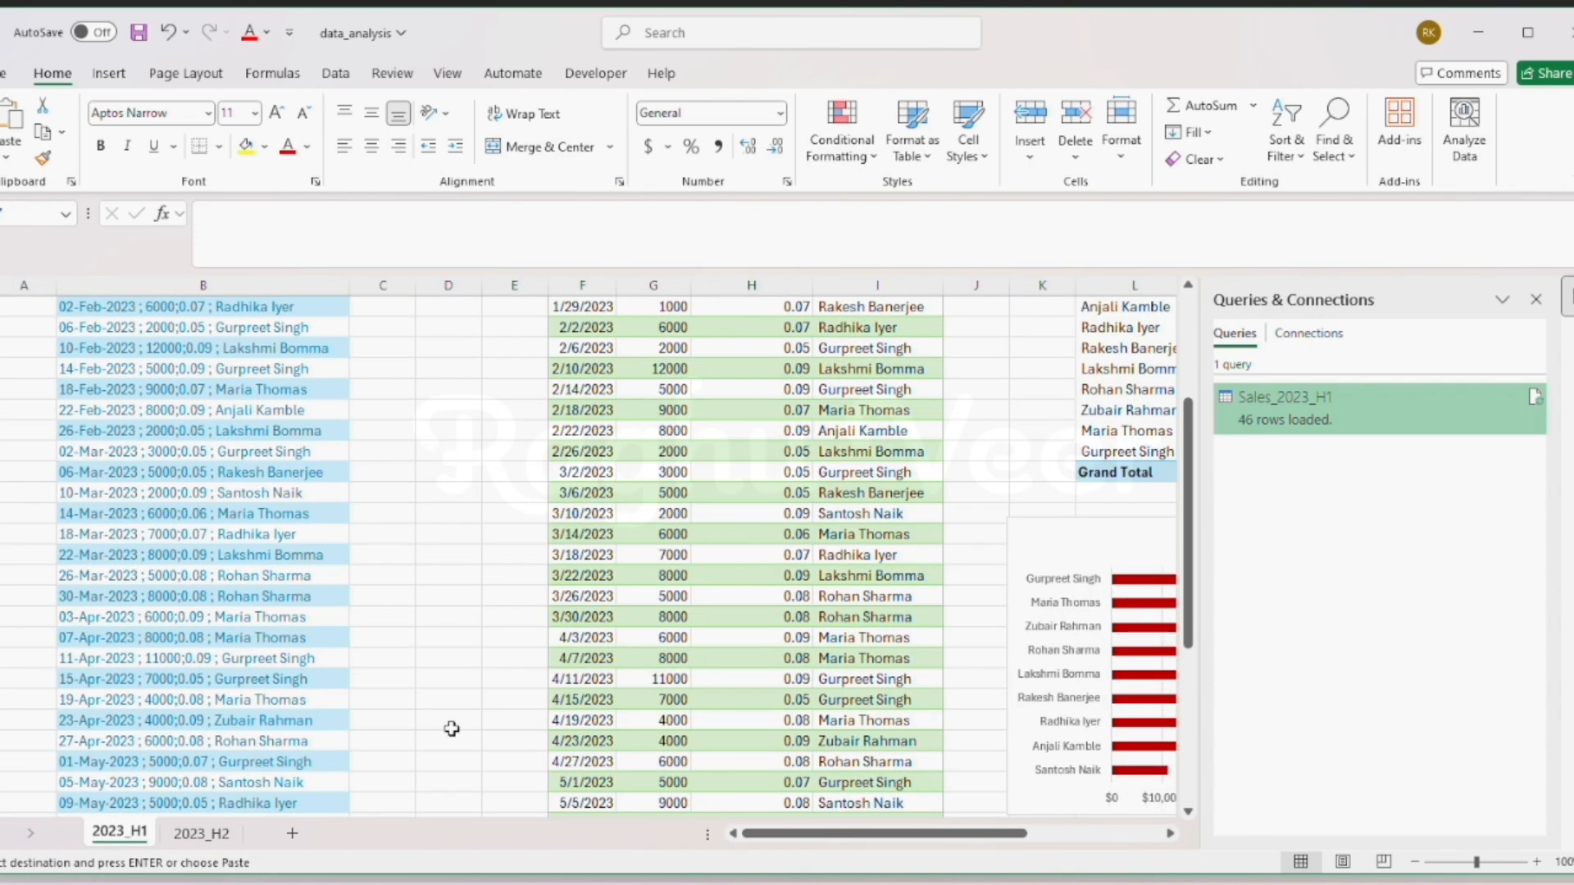
{"action": "scroll", "coordinate": [379, 707], "scroll_direction": "up", "scroll_amount": 3}
{"action": "scroll", "coordinate": [351, 672], "scroll_direction": "down", "scroll_amount": 10}
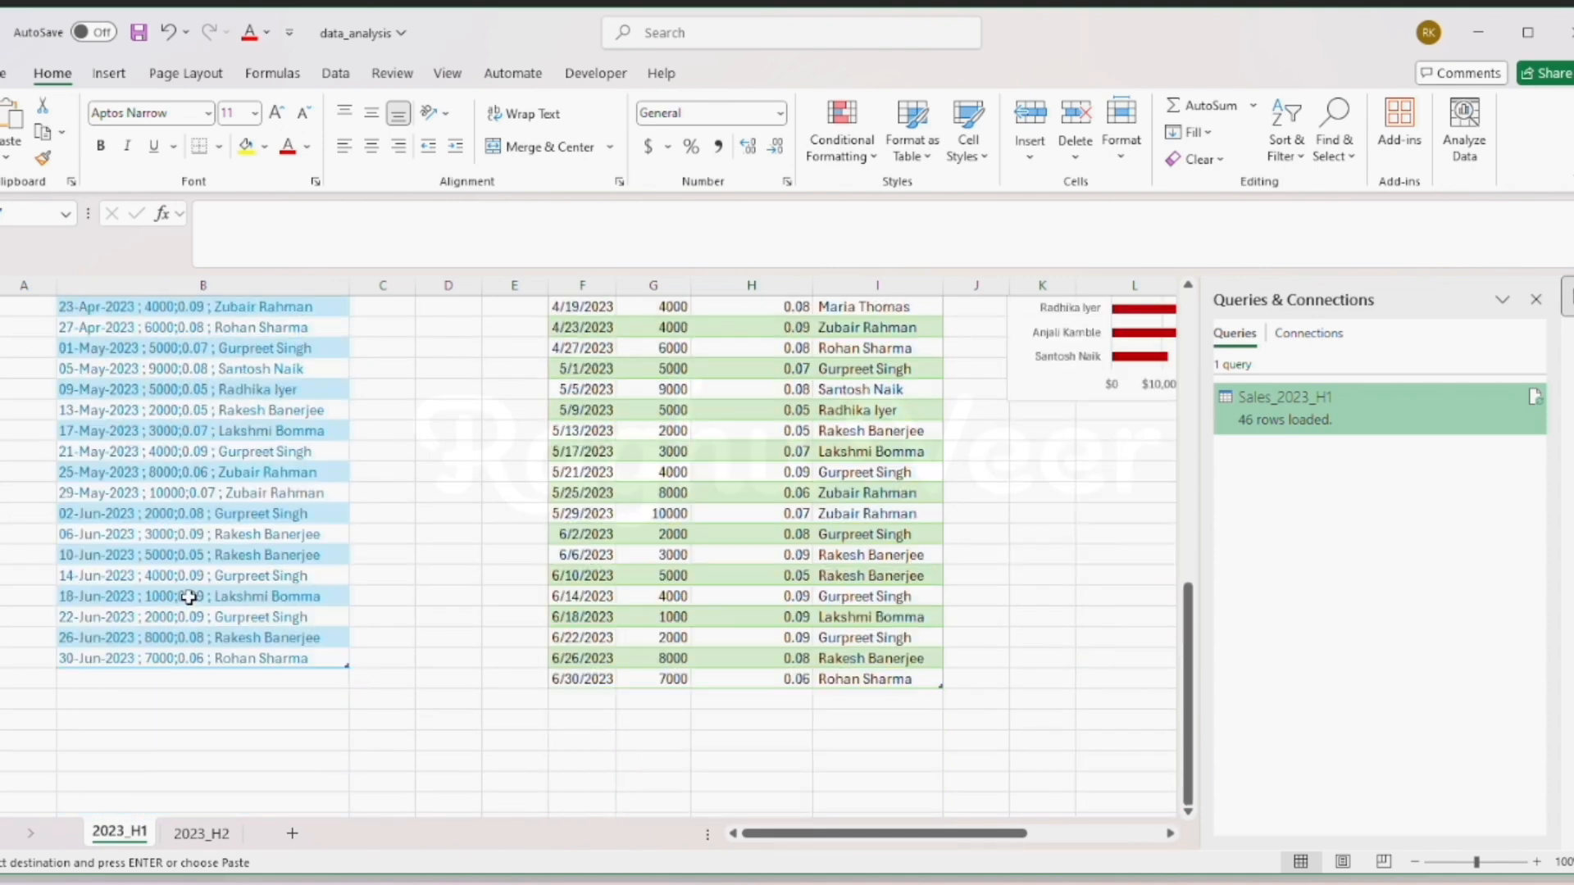
{"action": "left_click", "coordinate": [97, 677]}
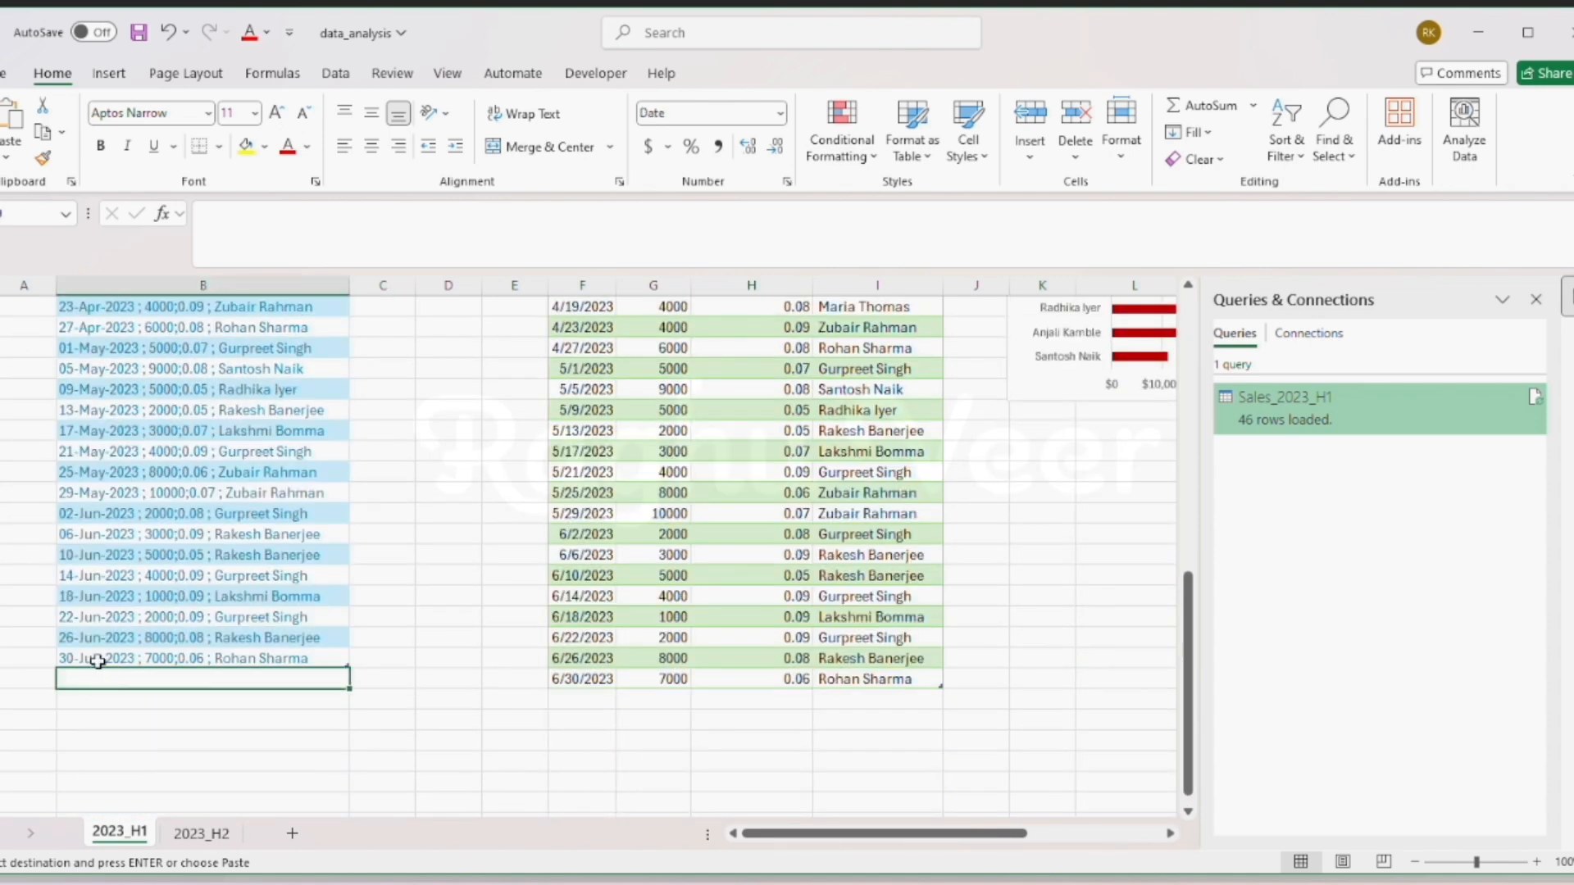
{"action": "key", "text": "ctrl+v"}
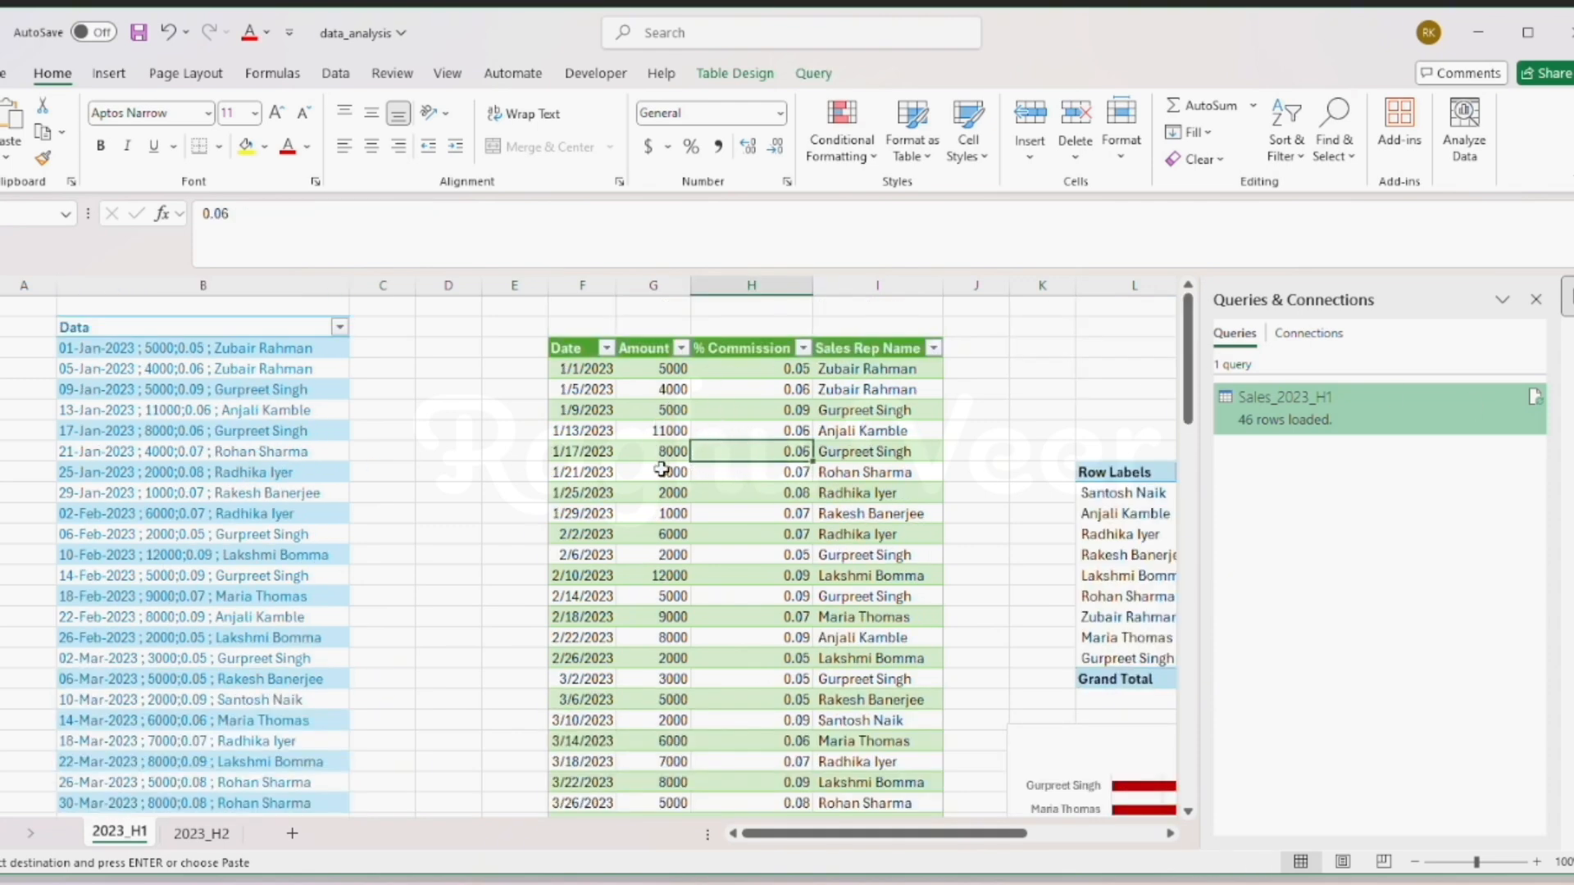
Refresh the green query output table on 2023_H1 and check its rows down to the end of December.
{"action": "right_click", "coordinate": [717, 431]}
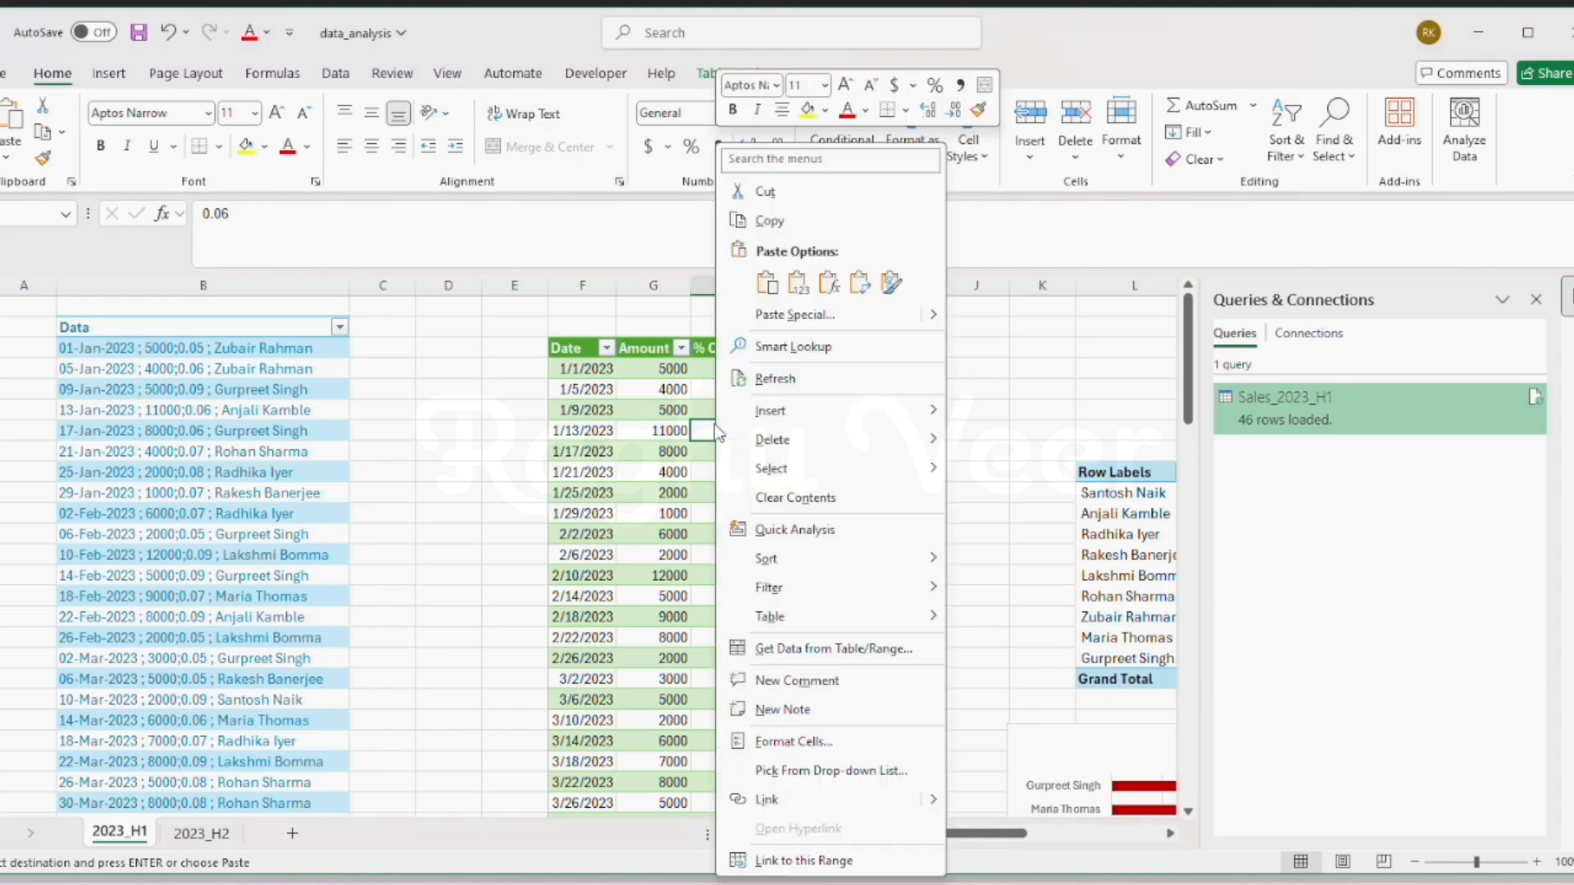
{"action": "left_click", "coordinate": [729, 377]}
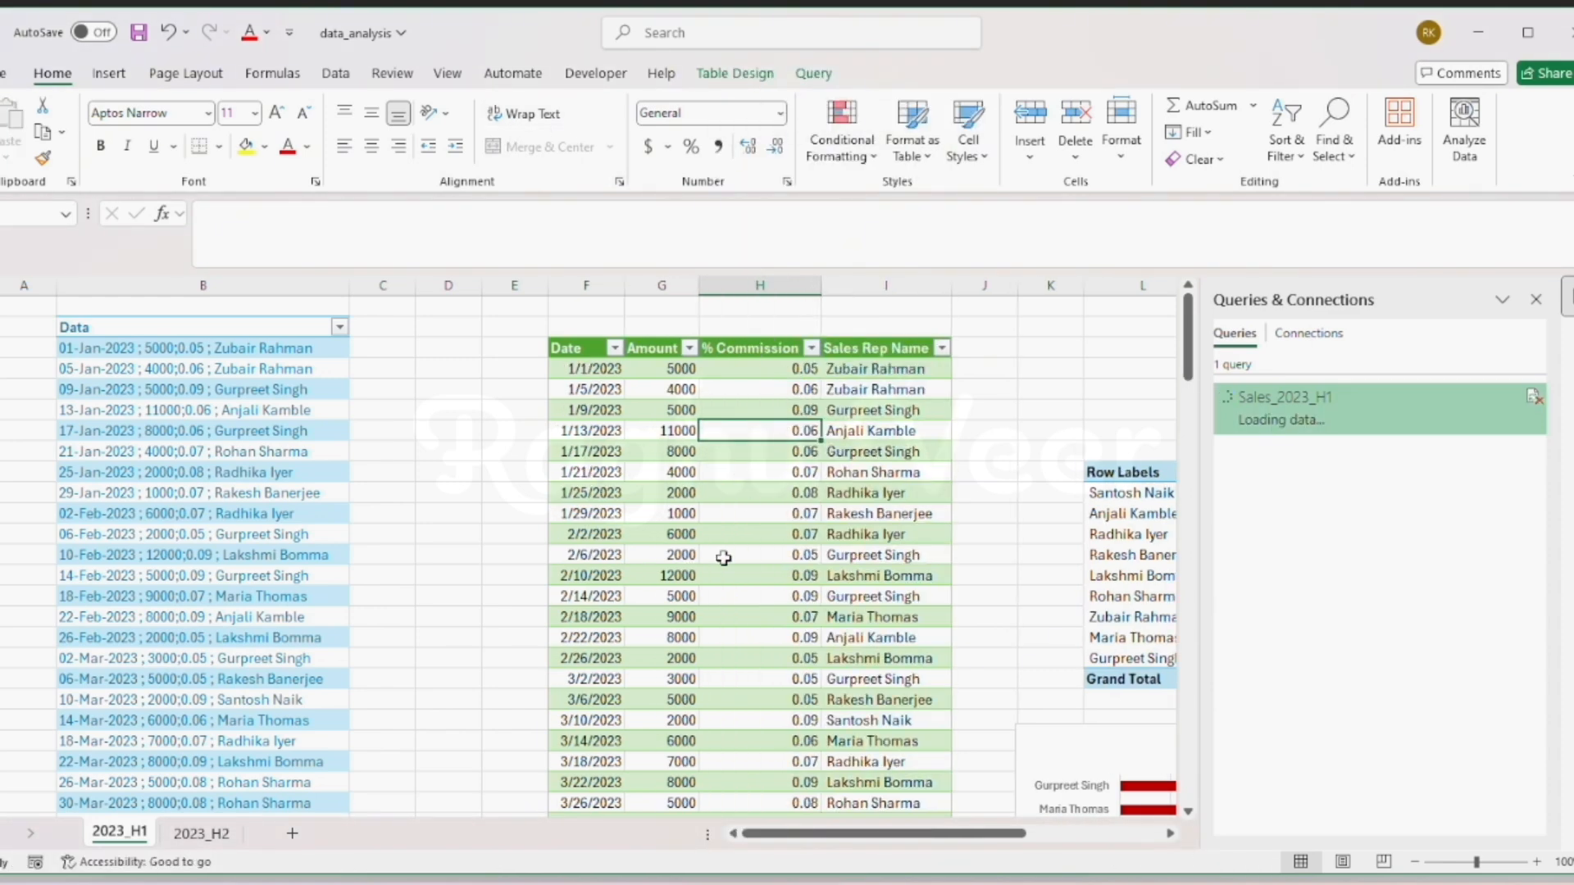
{"action": "scroll", "coordinate": [724, 559], "scroll_direction": "down", "scroll_amount": 15}
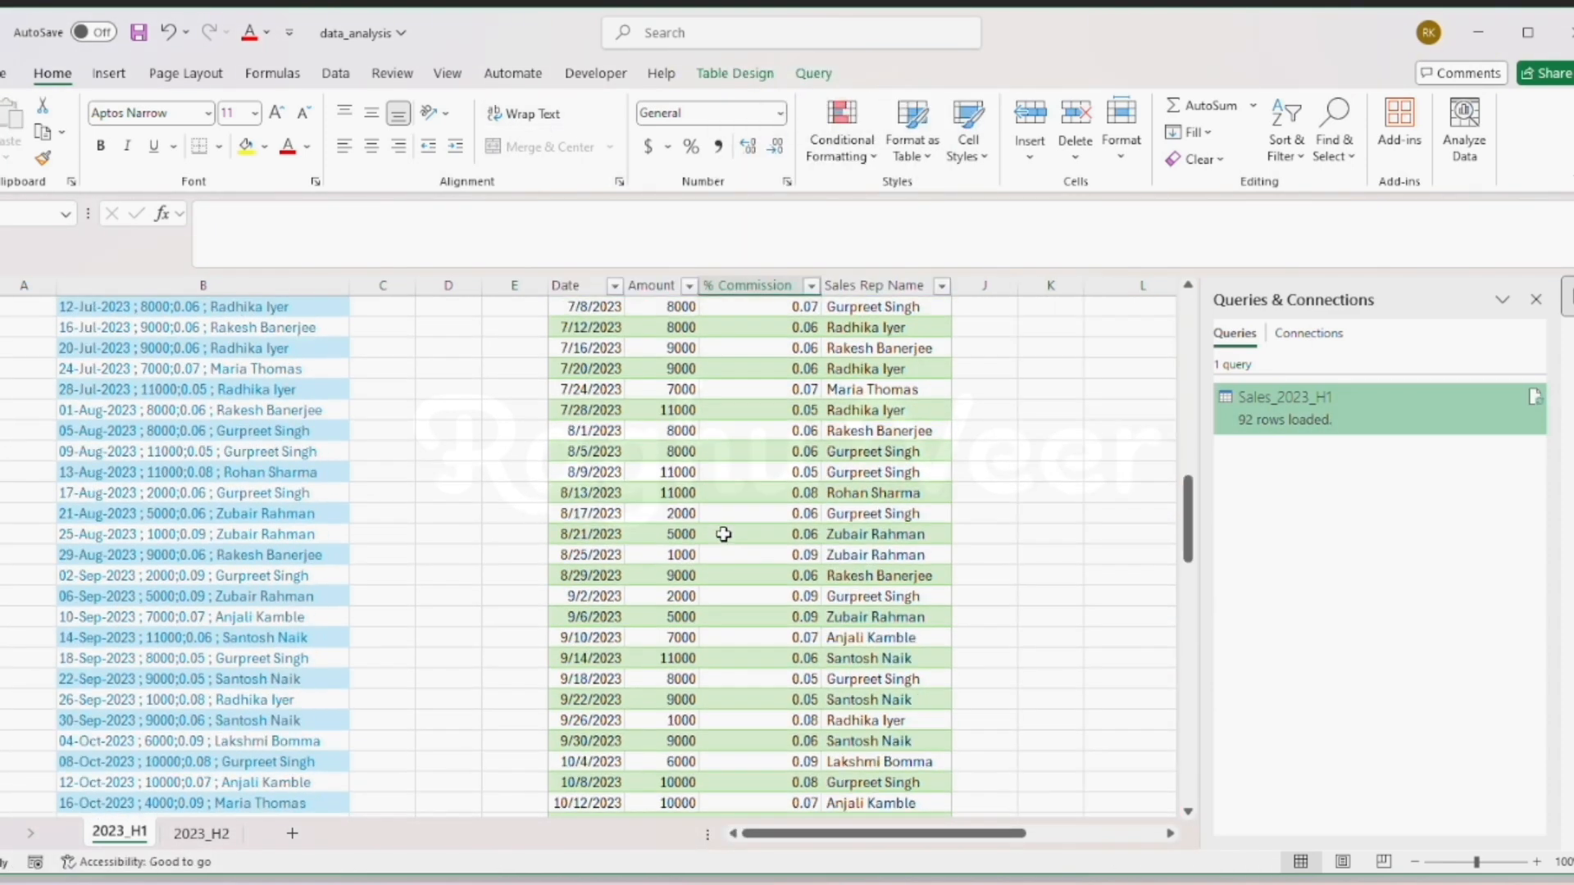
{"action": "scroll", "coordinate": [724, 534], "scroll_direction": "down", "scroll_amount": 10}
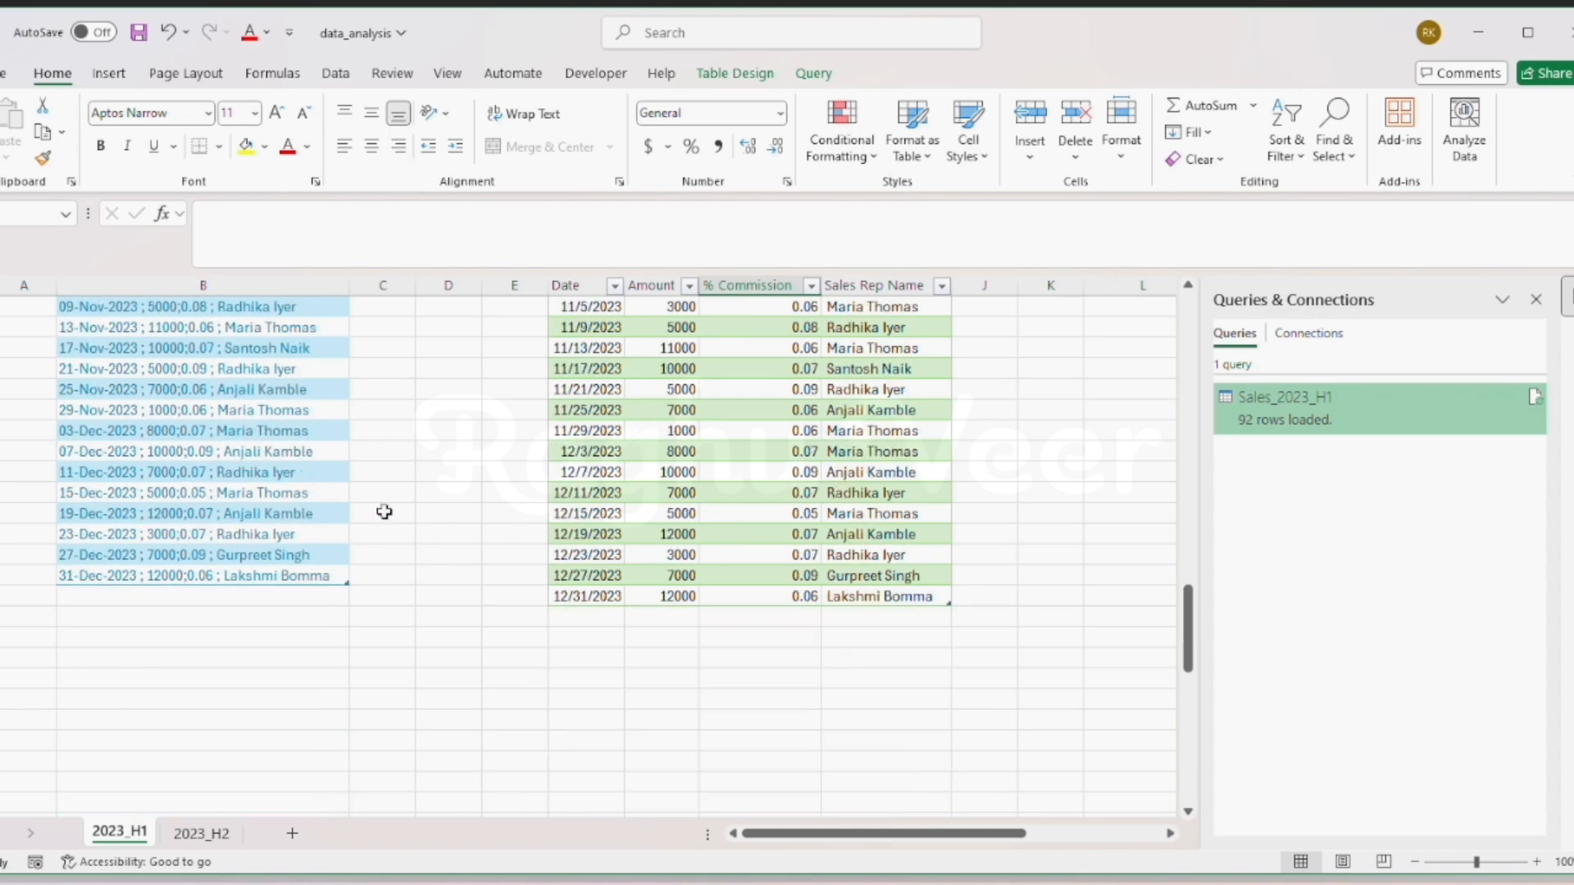
{"action": "scroll", "coordinate": [703, 650], "scroll_direction": "up", "scroll_amount": 20}
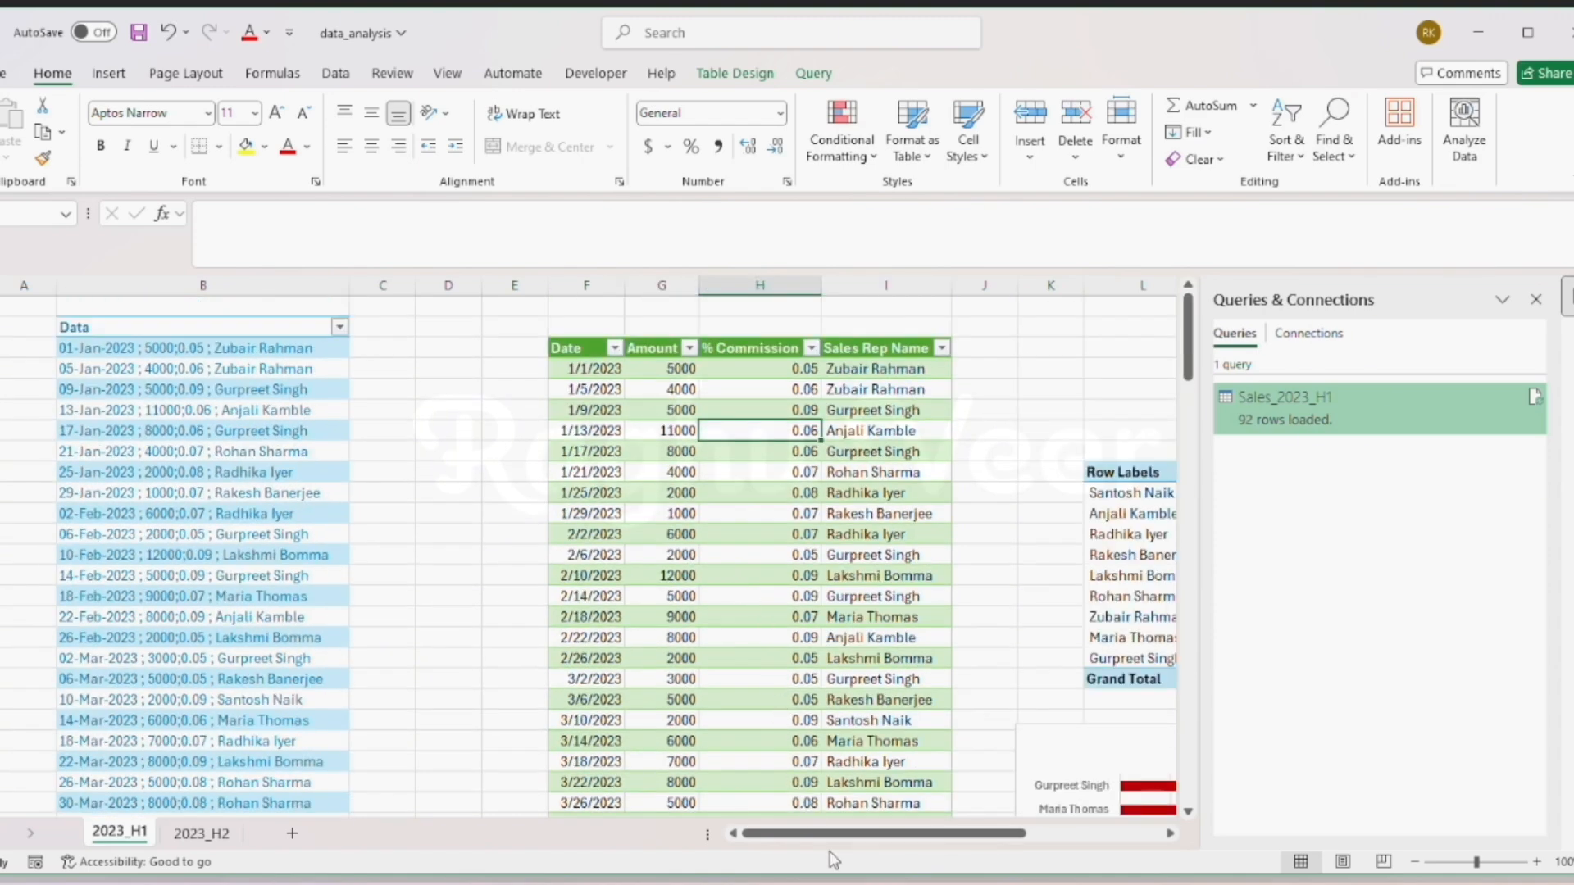
Refresh the sales rep PivotTable so that it and its bar chart include the newly loaded records.
{"action": "left_click_drag", "start_coordinate": [834, 833], "coordinate": [970, 832]}
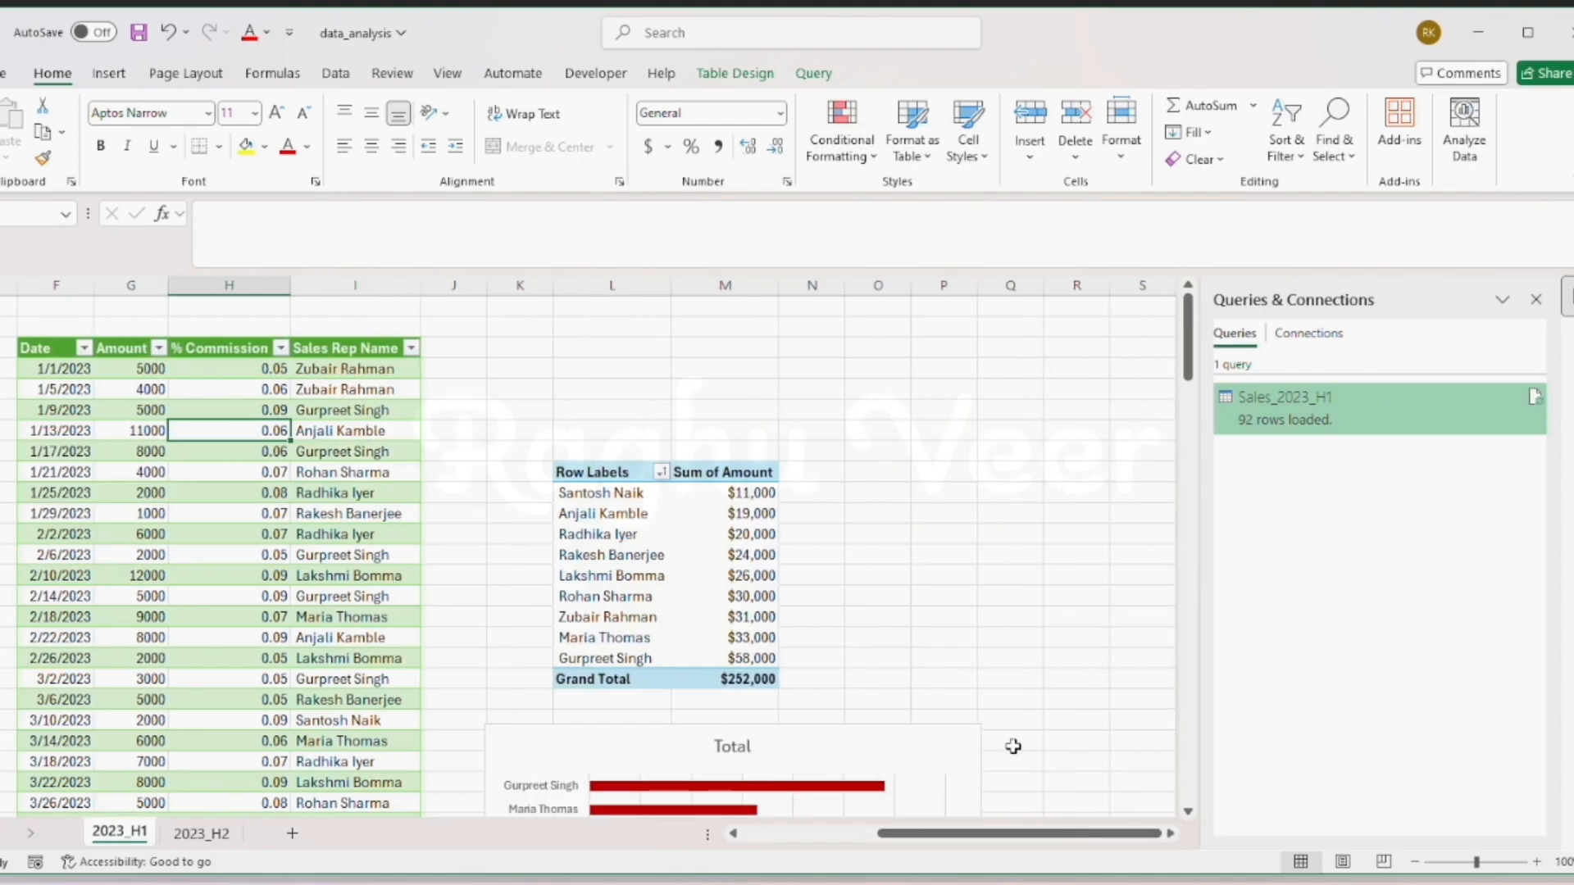
{"action": "scroll", "coordinate": [919, 682], "scroll_direction": "down", "scroll_amount": 3}
{"action": "left_click", "coordinate": [669, 382]}
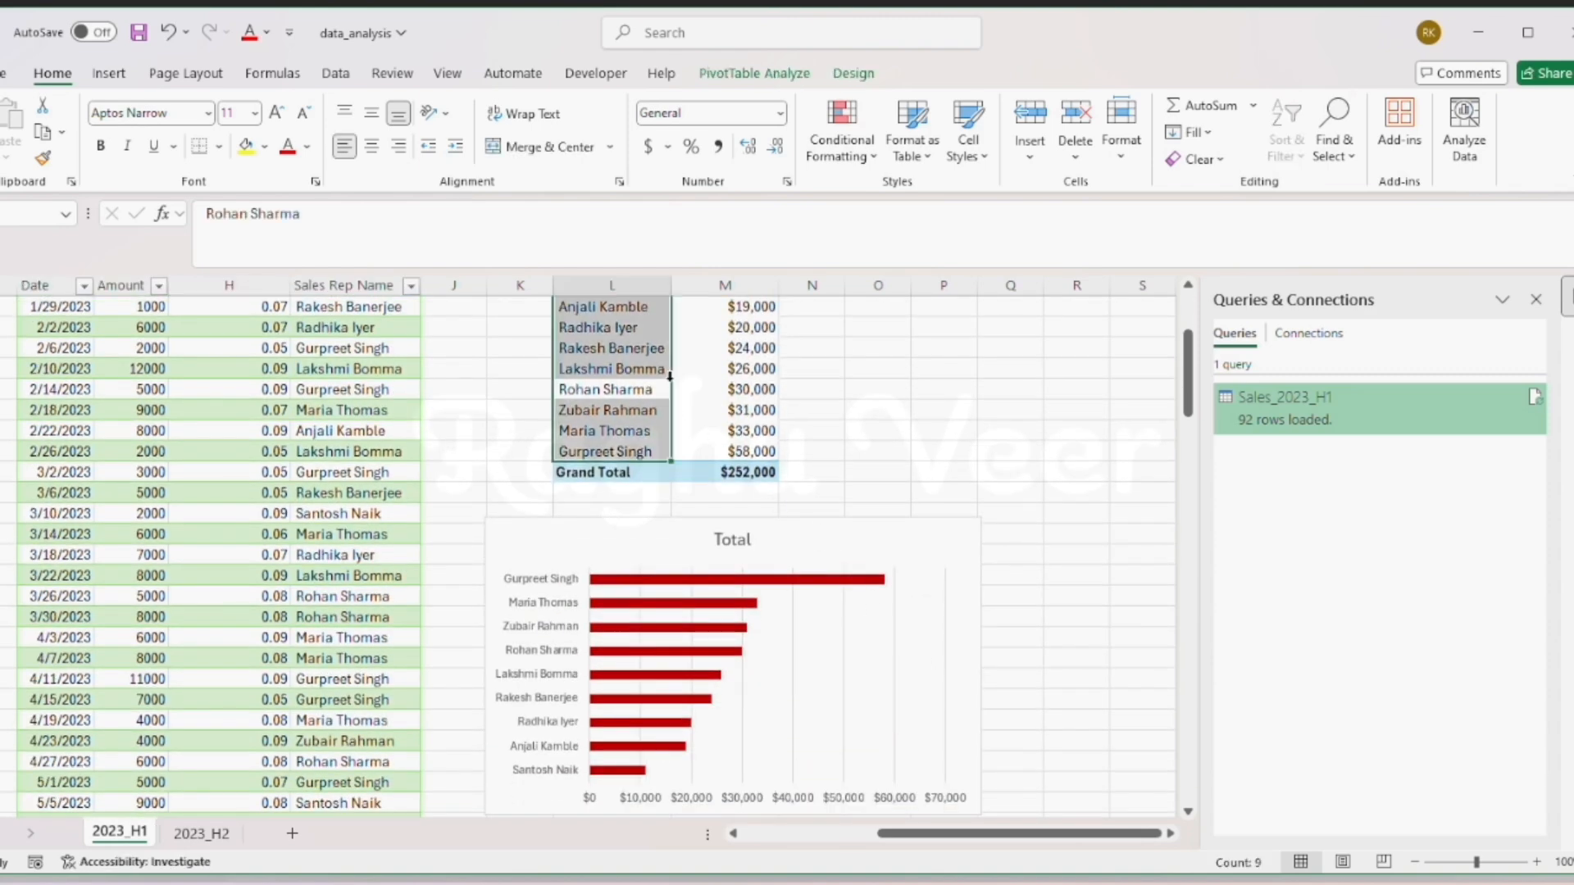
{"action": "left_click", "coordinate": [701, 386]}
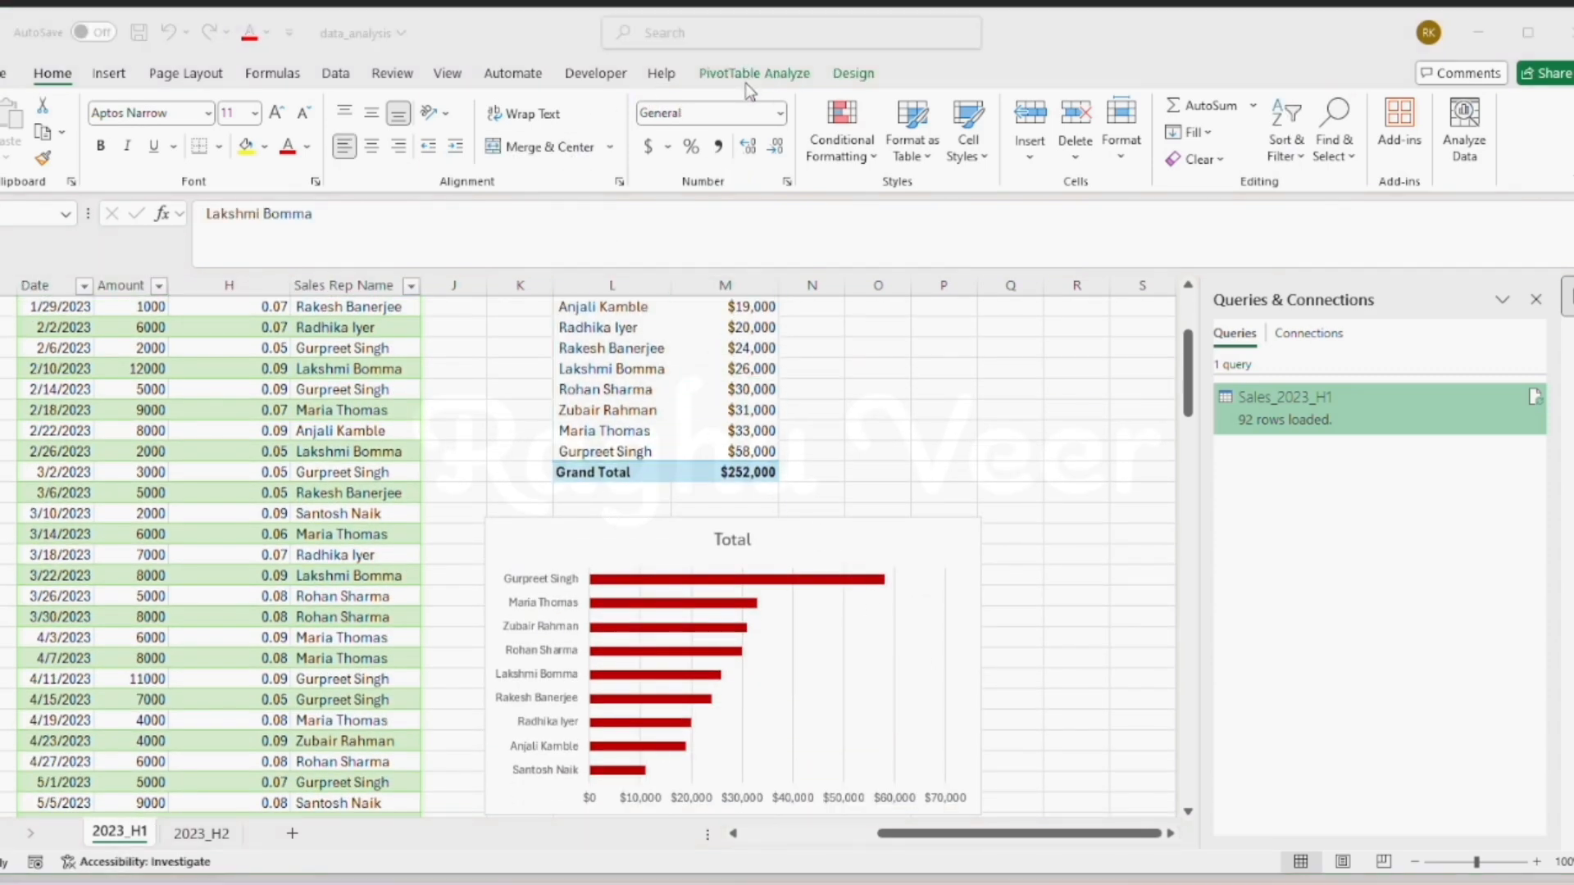
{"action": "left_click", "coordinate": [747, 73]}
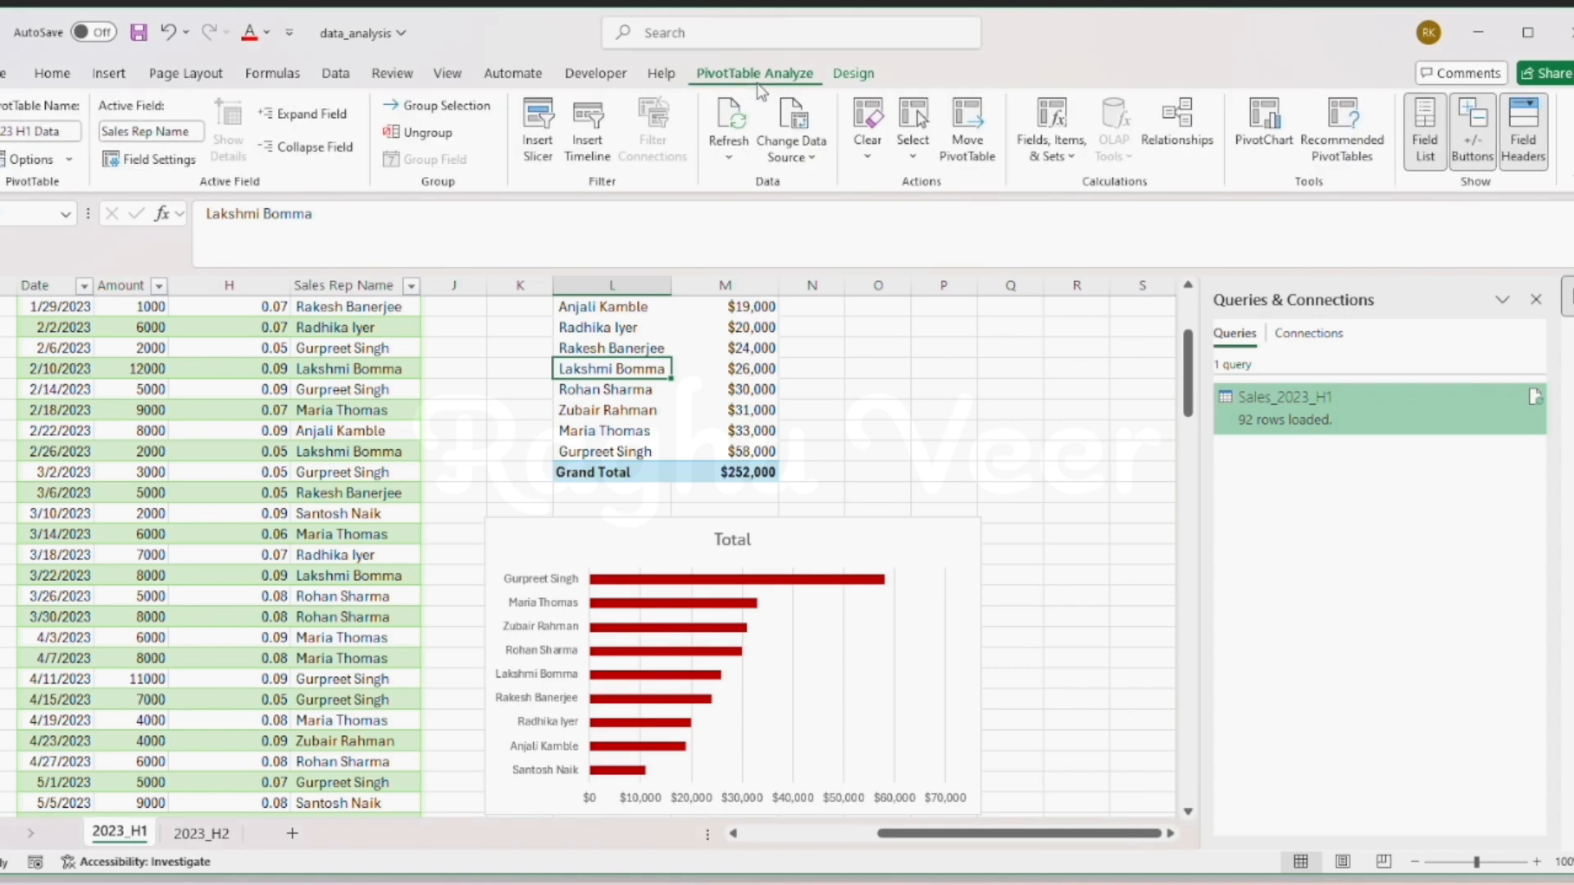
{"action": "left_click", "coordinate": [728, 123]}
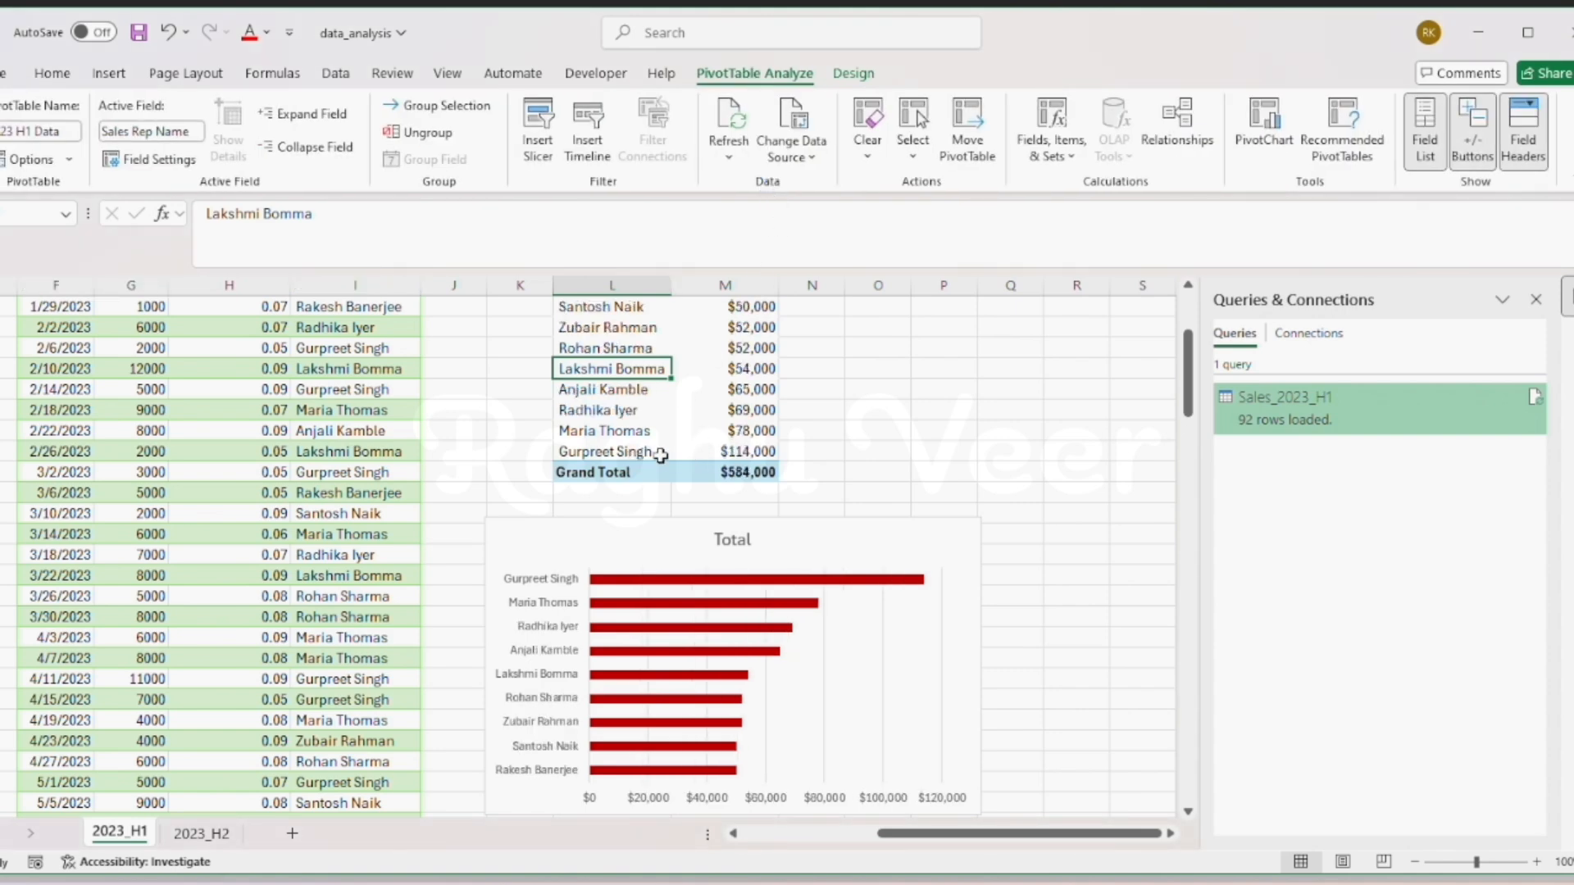
Copy the whole sales rep PivotTable and paste a duplicate of it beside the original, starting in column P.
{"action": "scroll", "coordinate": [760, 500], "scroll_direction": "up", "scroll_amount": 1}
{"action": "scroll", "coordinate": [762, 500], "scroll_direction": "down", "scroll_amount": 3}
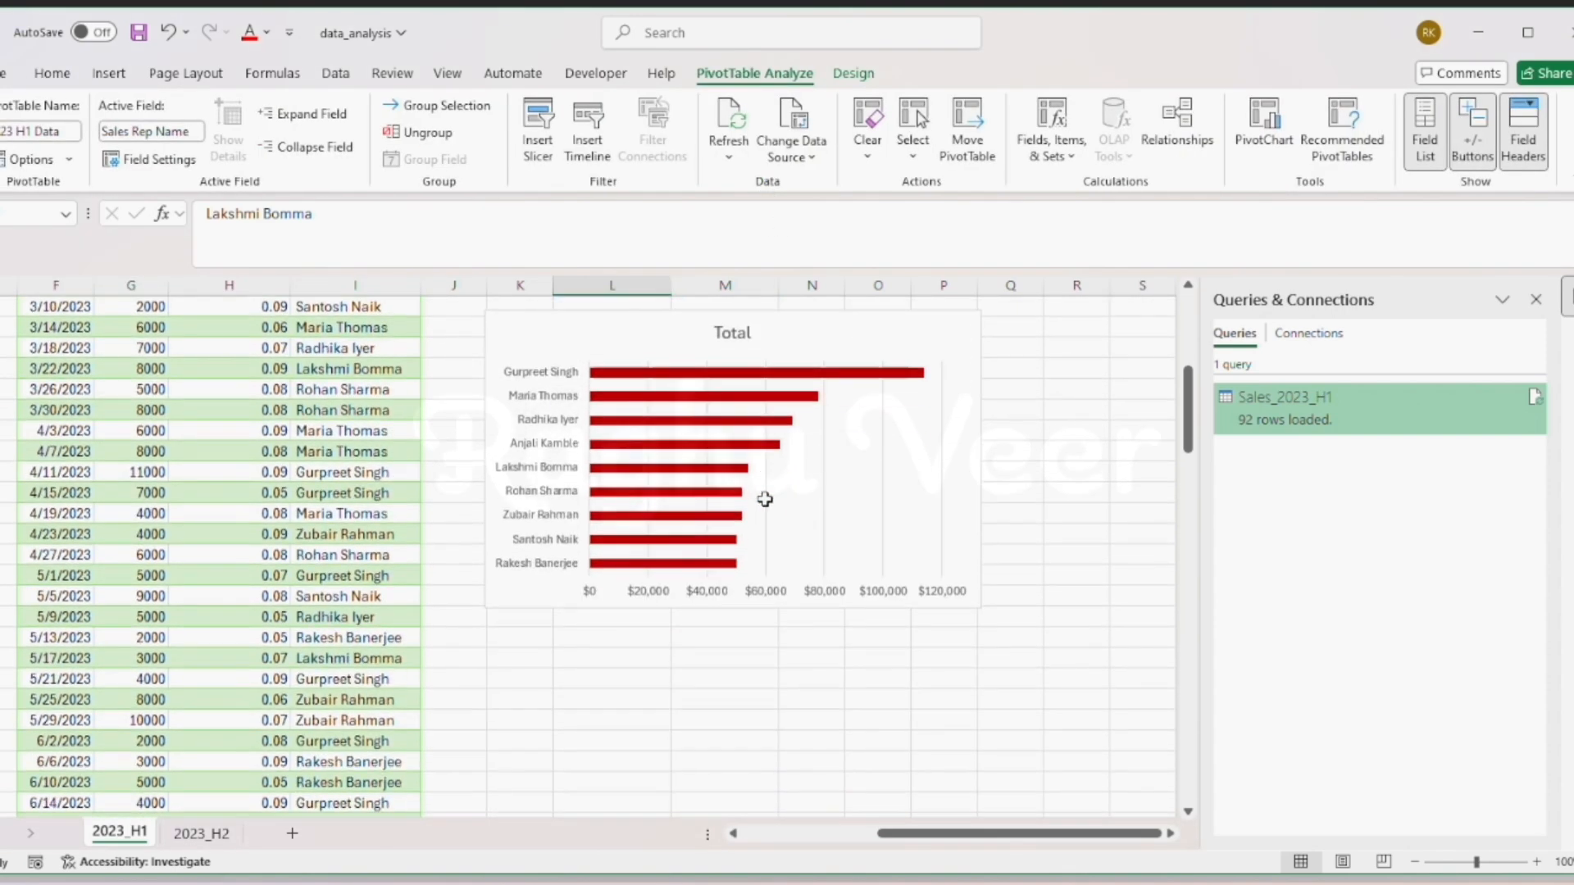
{"action": "scroll", "coordinate": [766, 504], "scroll_direction": "up", "scroll_amount": 5}
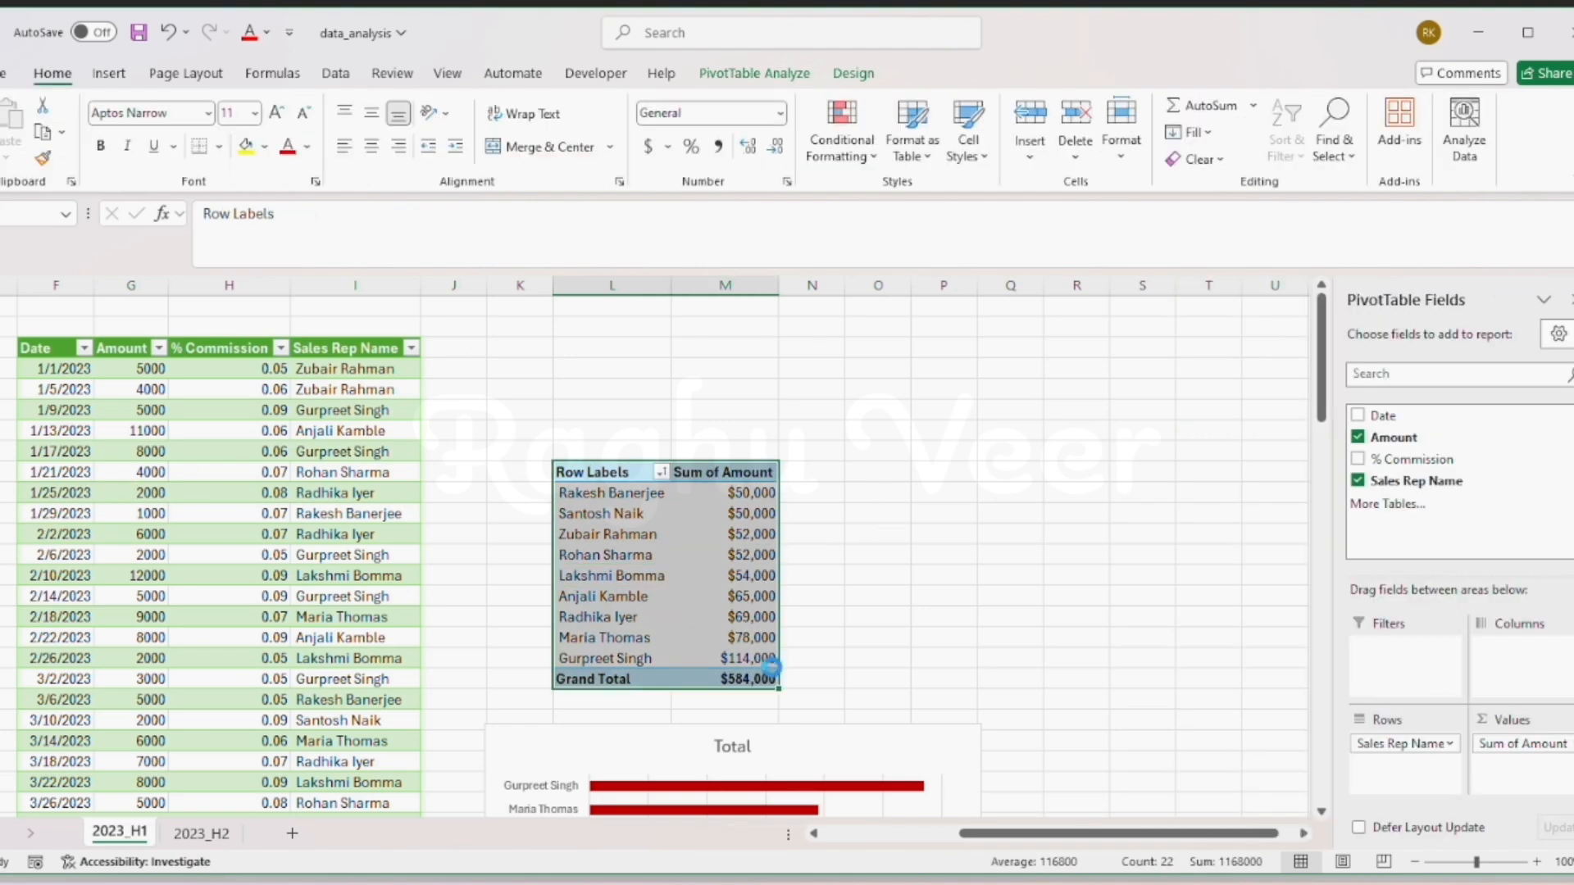
{"action": "key", "text": "ctrl+c"}
{"action": "left_click", "coordinate": [944, 452]}
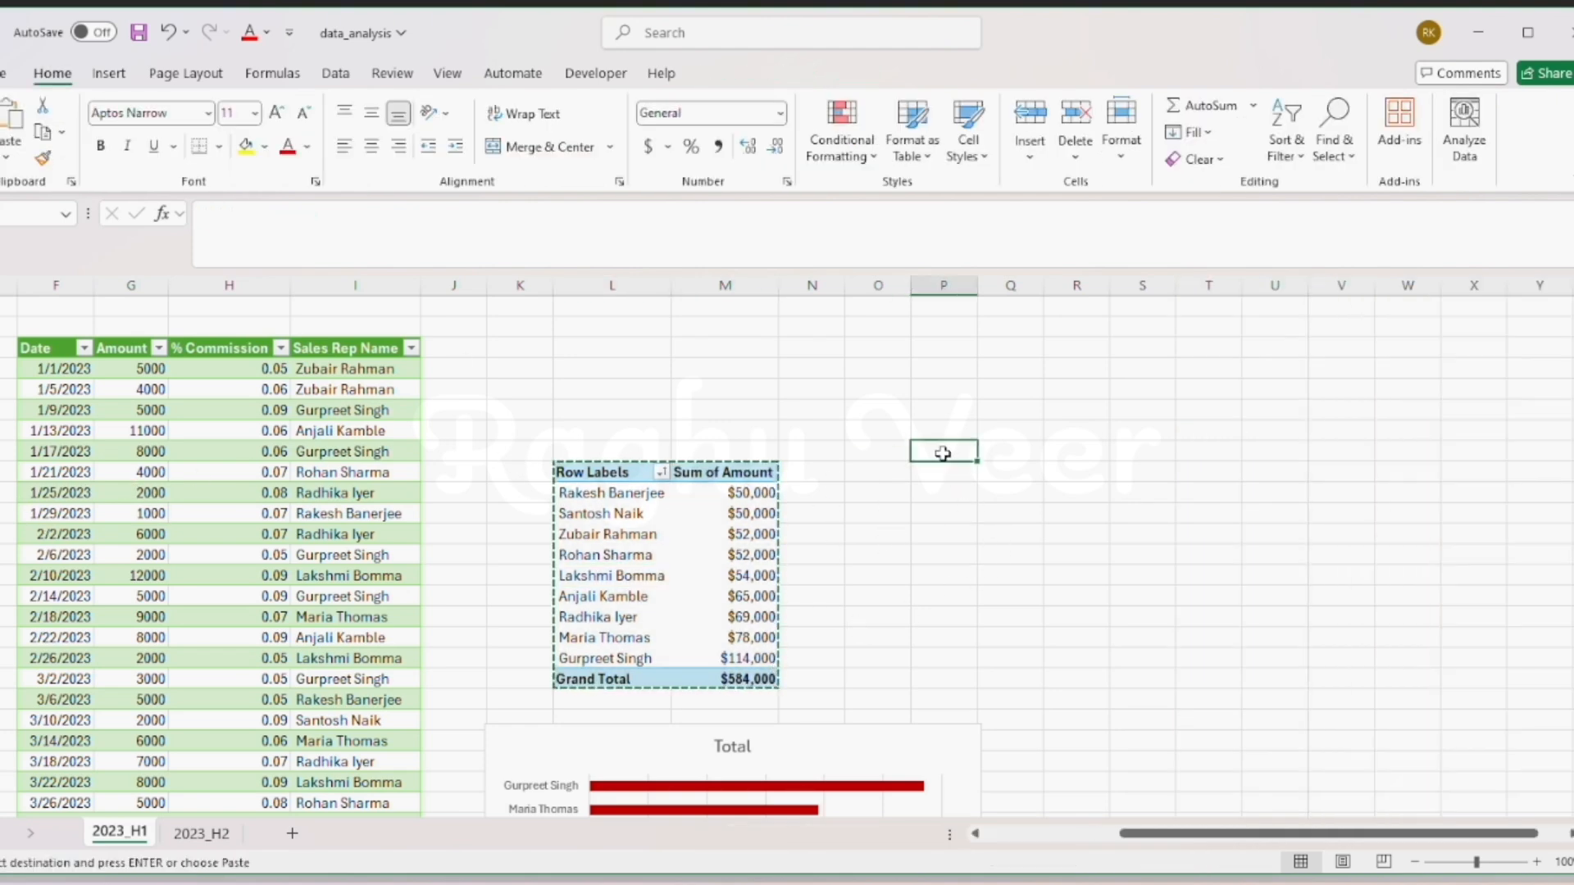
{"action": "key", "text": "ctrl+v"}
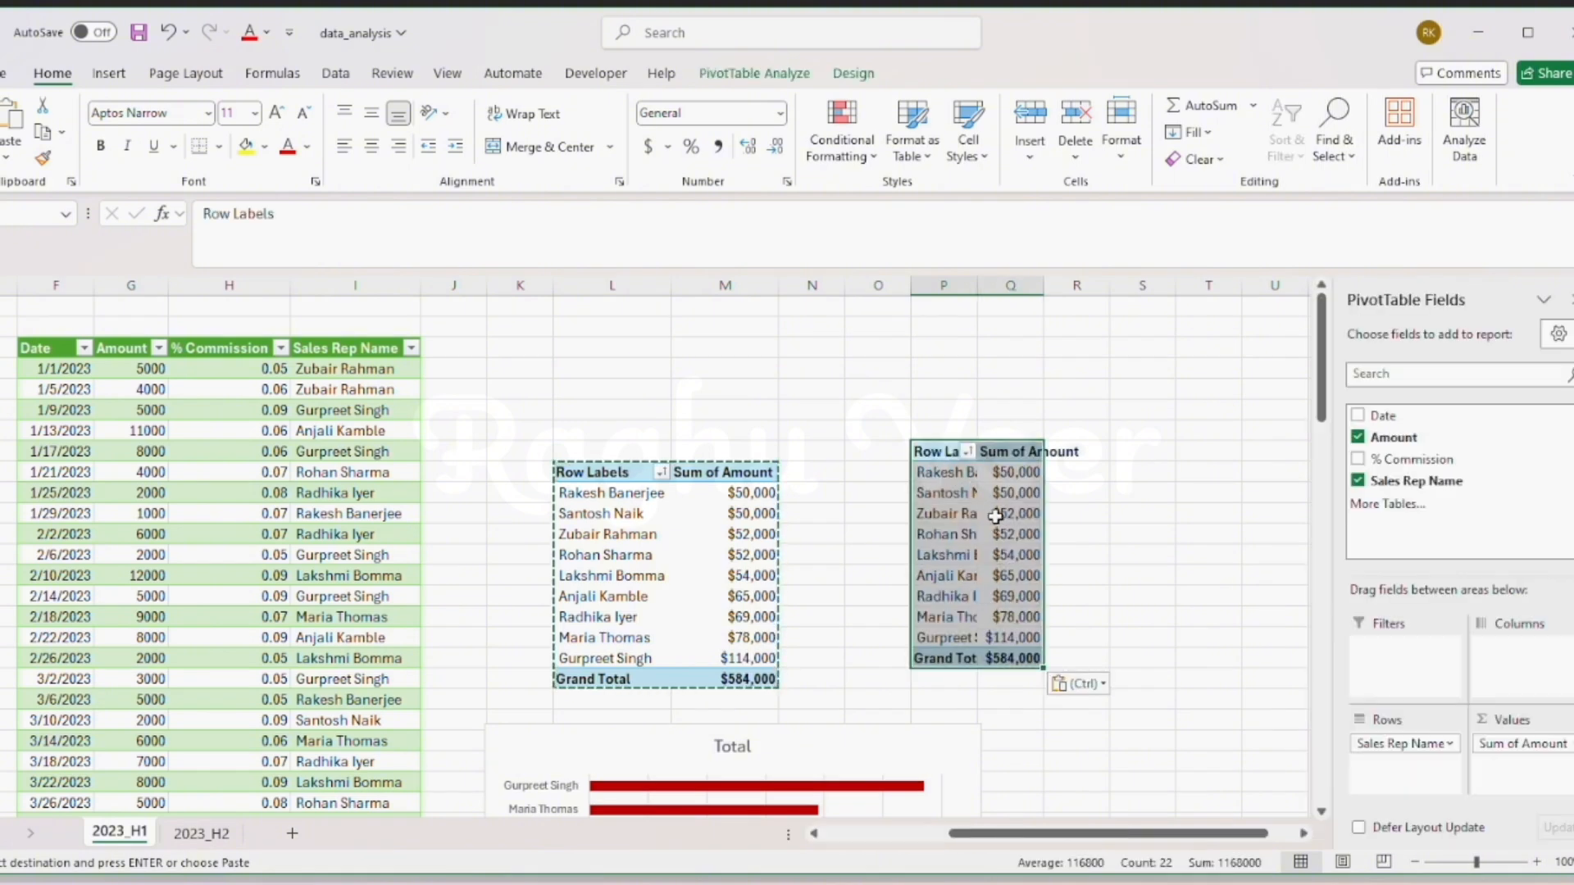
In the duplicate PivotTable, remove Amount and add Date to the columns, keeping only the Months (Date) field there.
{"action": "left_click", "coordinate": [1358, 437]}
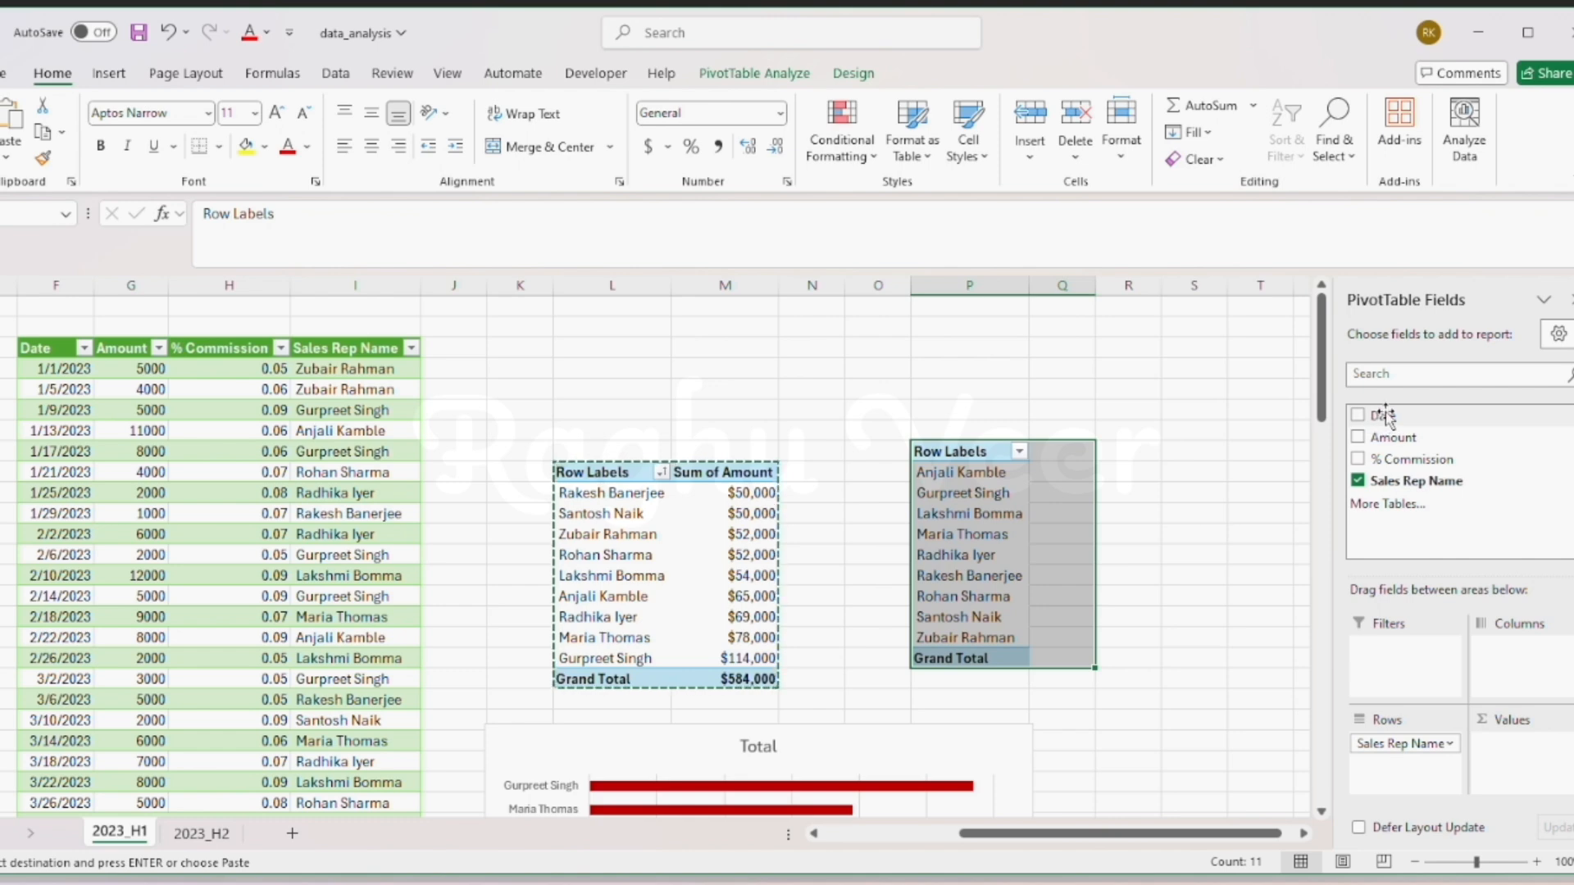
{"action": "left_click_drag", "start_coordinate": [1386, 416], "coordinate": [1509, 668]}
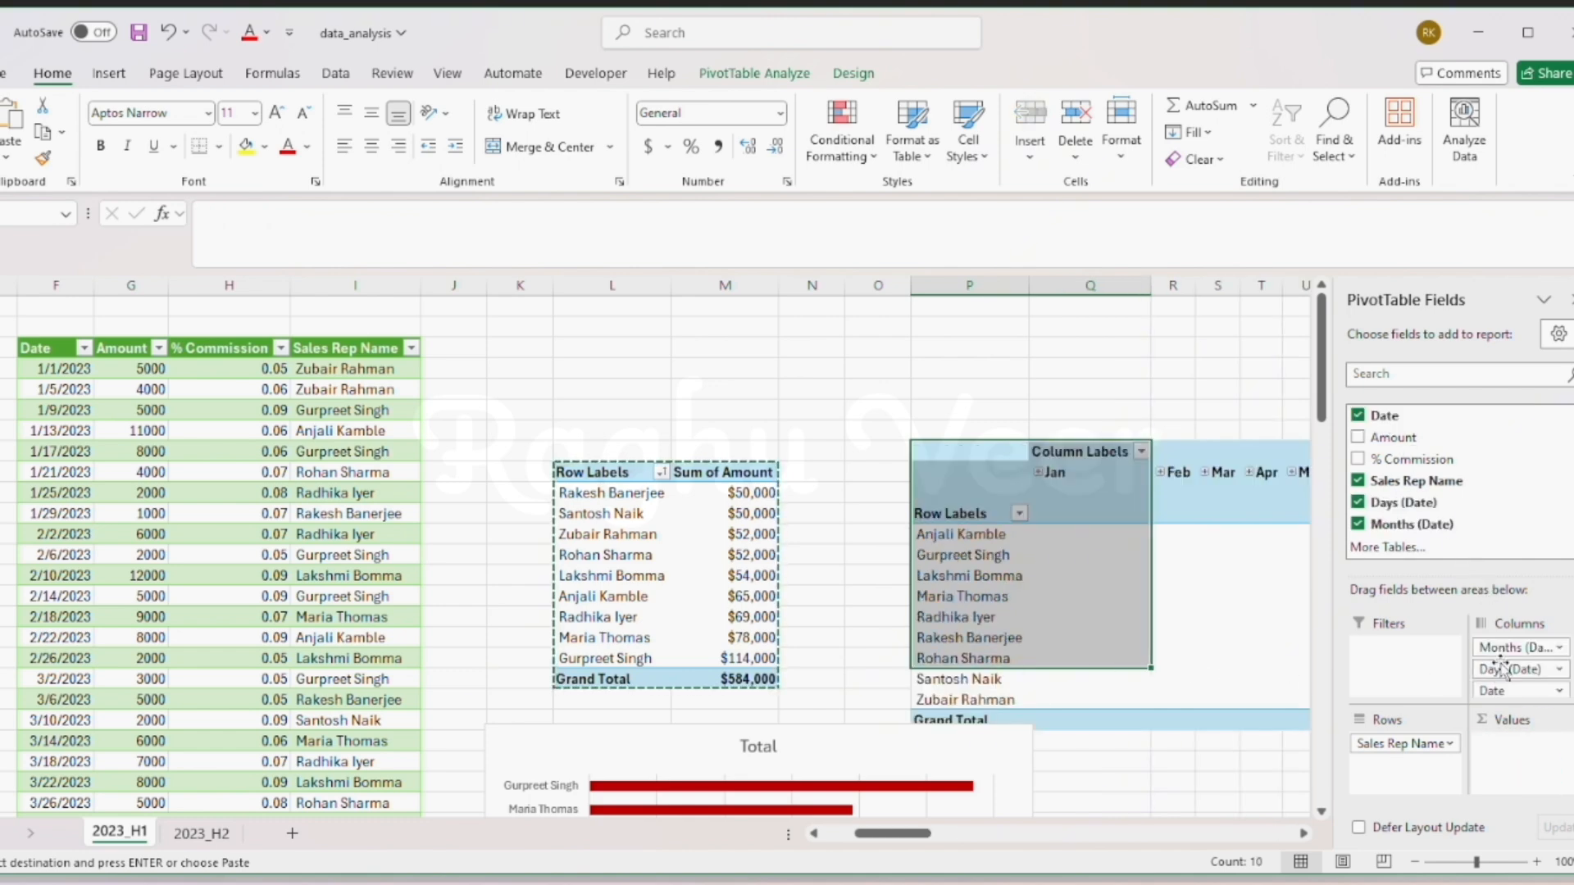
{"action": "left_click", "coordinate": [1559, 671]}
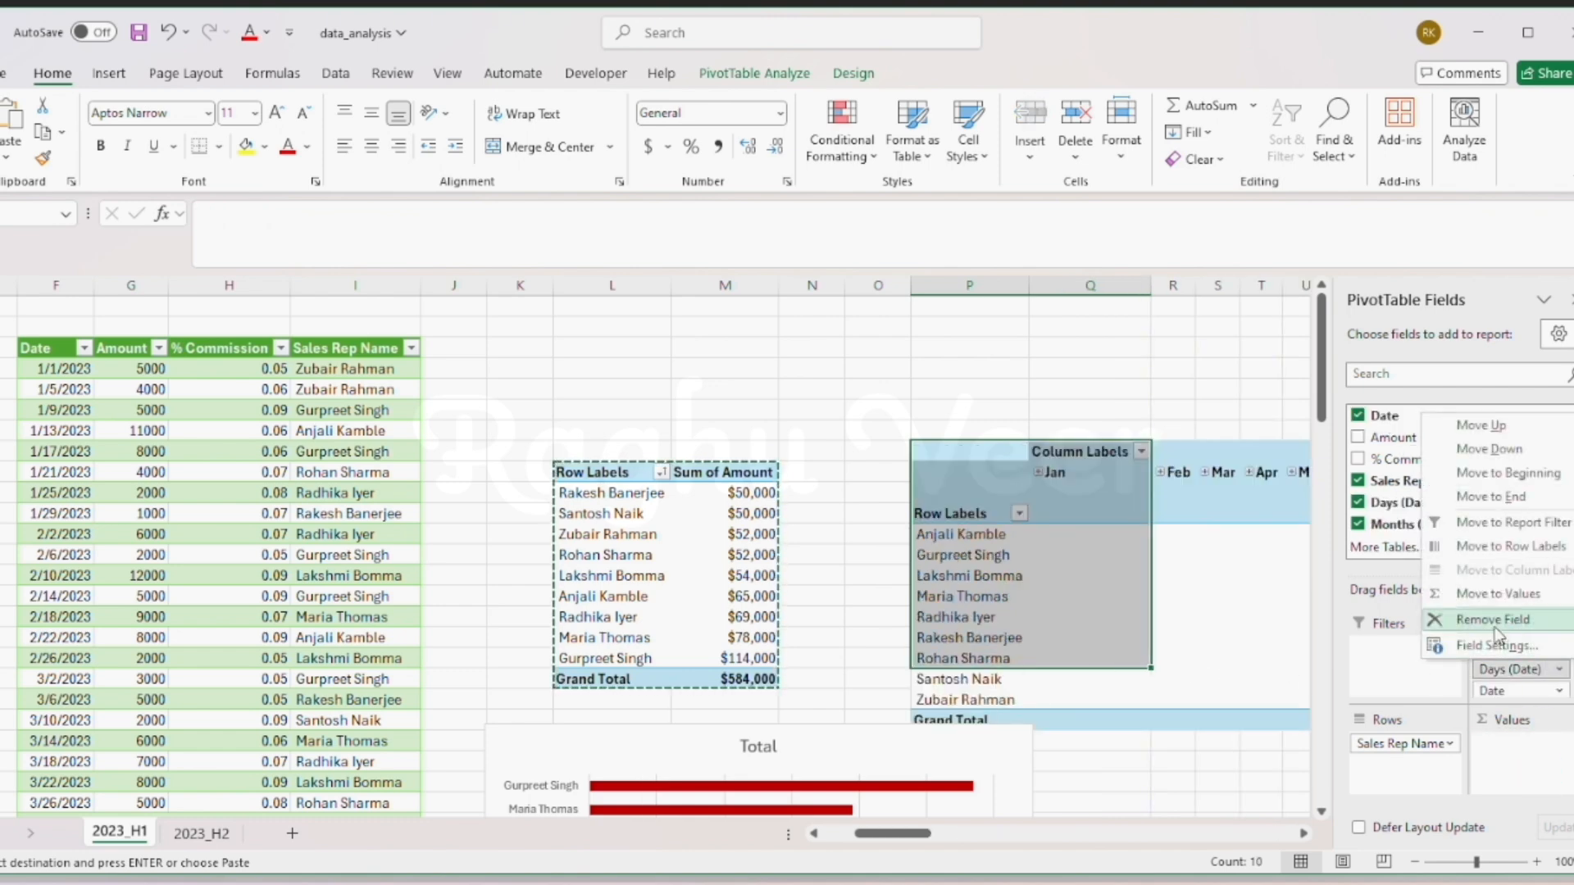
{"action": "left_click", "coordinate": [1495, 625]}
{"action": "left_click", "coordinate": [1500, 668]}
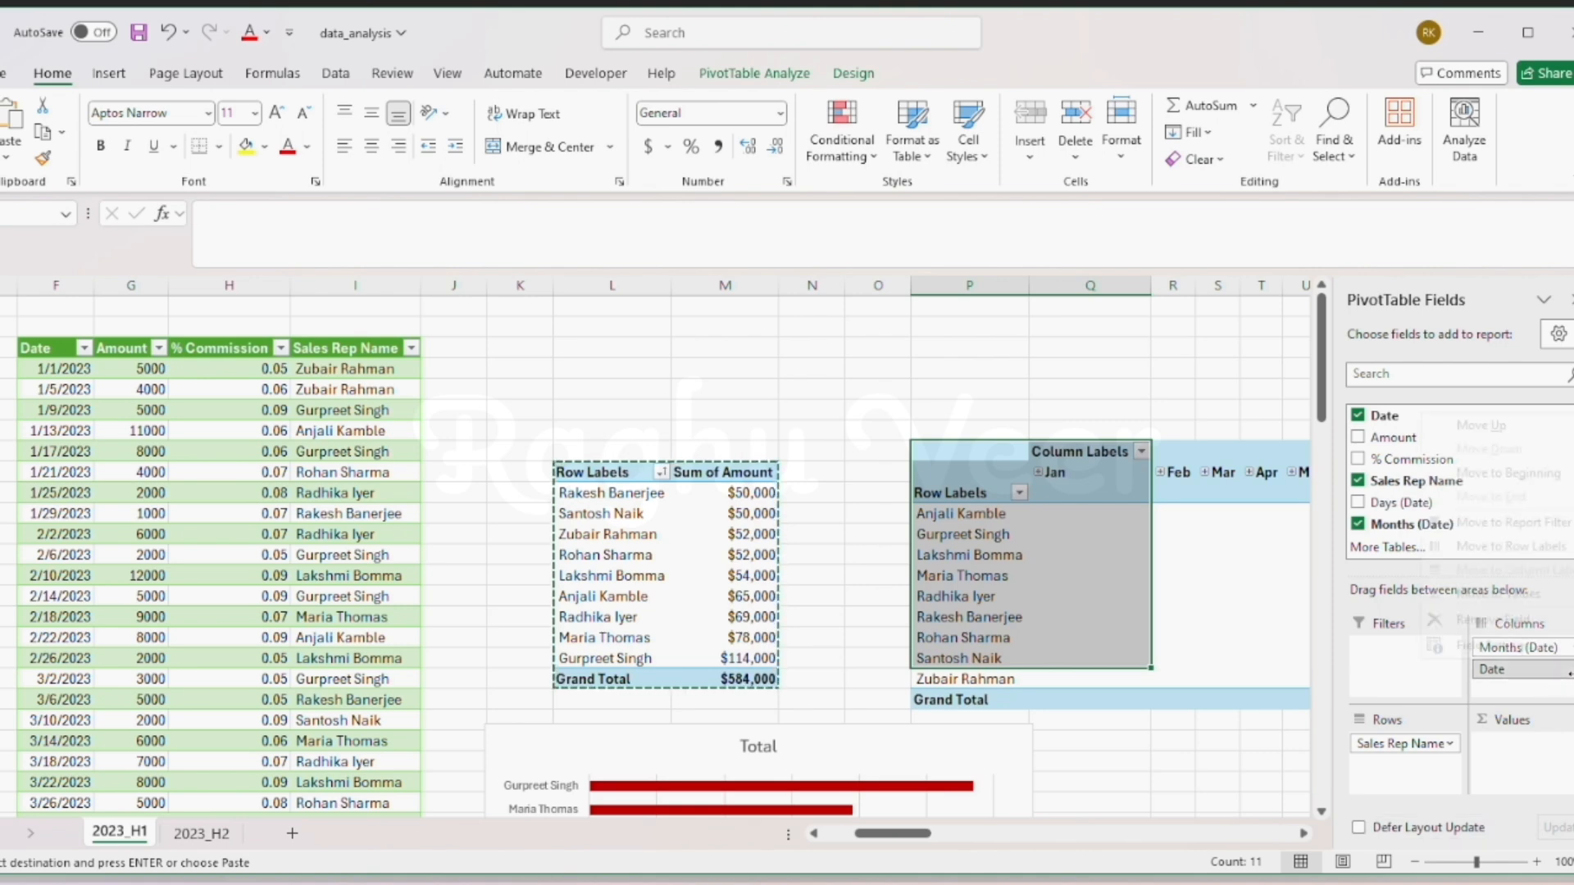
{"action": "left_click", "coordinate": [1496, 621]}
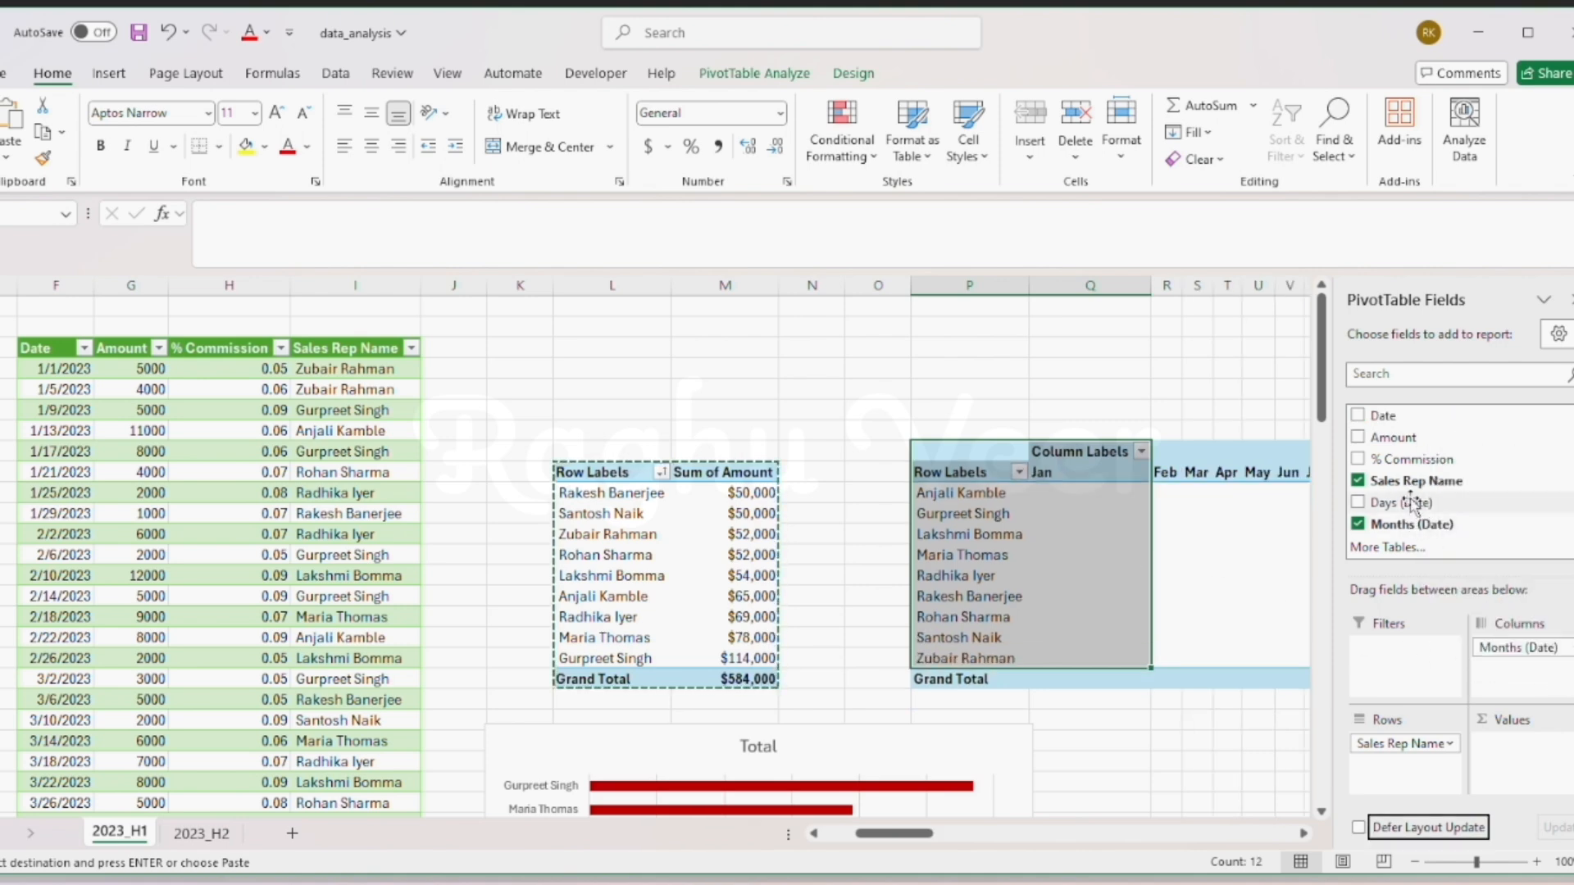
Add Amount to the duplicate PivotTable's values as a sum for each sales rep and month.
{"action": "left_click_drag", "start_coordinate": [1396, 438], "coordinate": [1523, 762]}
{"action": "mouse_move", "coordinate": [910, 836]}
{"action": "left_mouse_down"}
{"action": "mouse_move", "coordinate": [998, 840]}
{"action": "mouse_move", "coordinate": [922, 844]}
{"action": "mouse_move", "coordinate": [935, 848]}
{"action": "left_mouse_up"}
{"action": "left_click", "coordinate": [780, 473]}
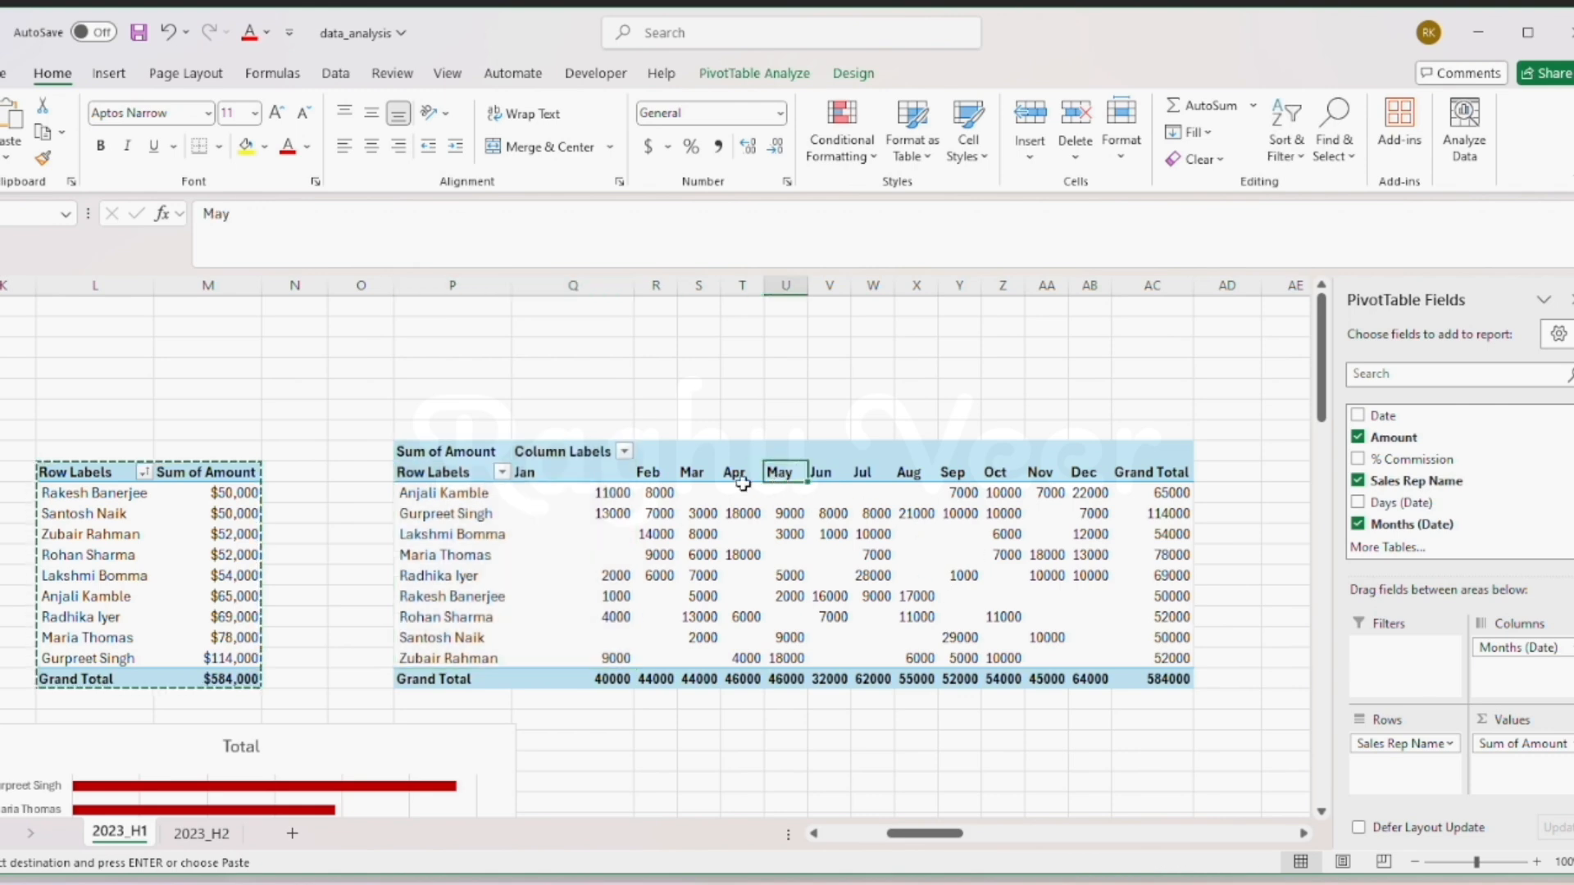
{"action": "left_click", "coordinate": [623, 495]}
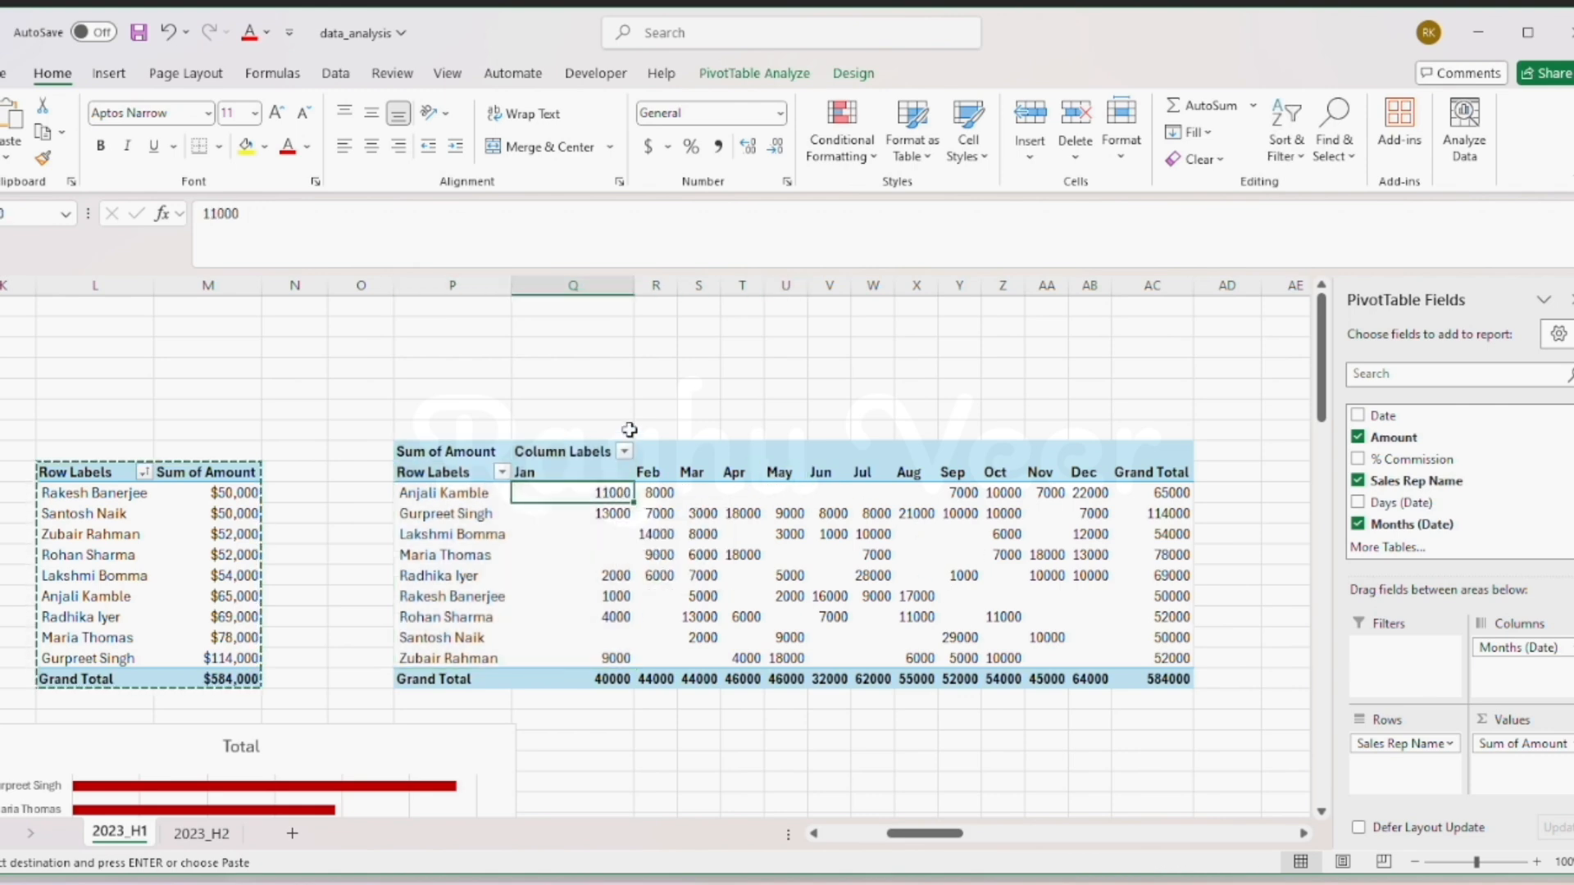
Narrow column Q to suit the January amounts and review the reps' monthly figures and the Grand Total row.
{"action": "left_click_drag", "start_coordinate": [623, 293], "coordinate": [556, 285]}
{"action": "left_click", "coordinate": [533, 637]}
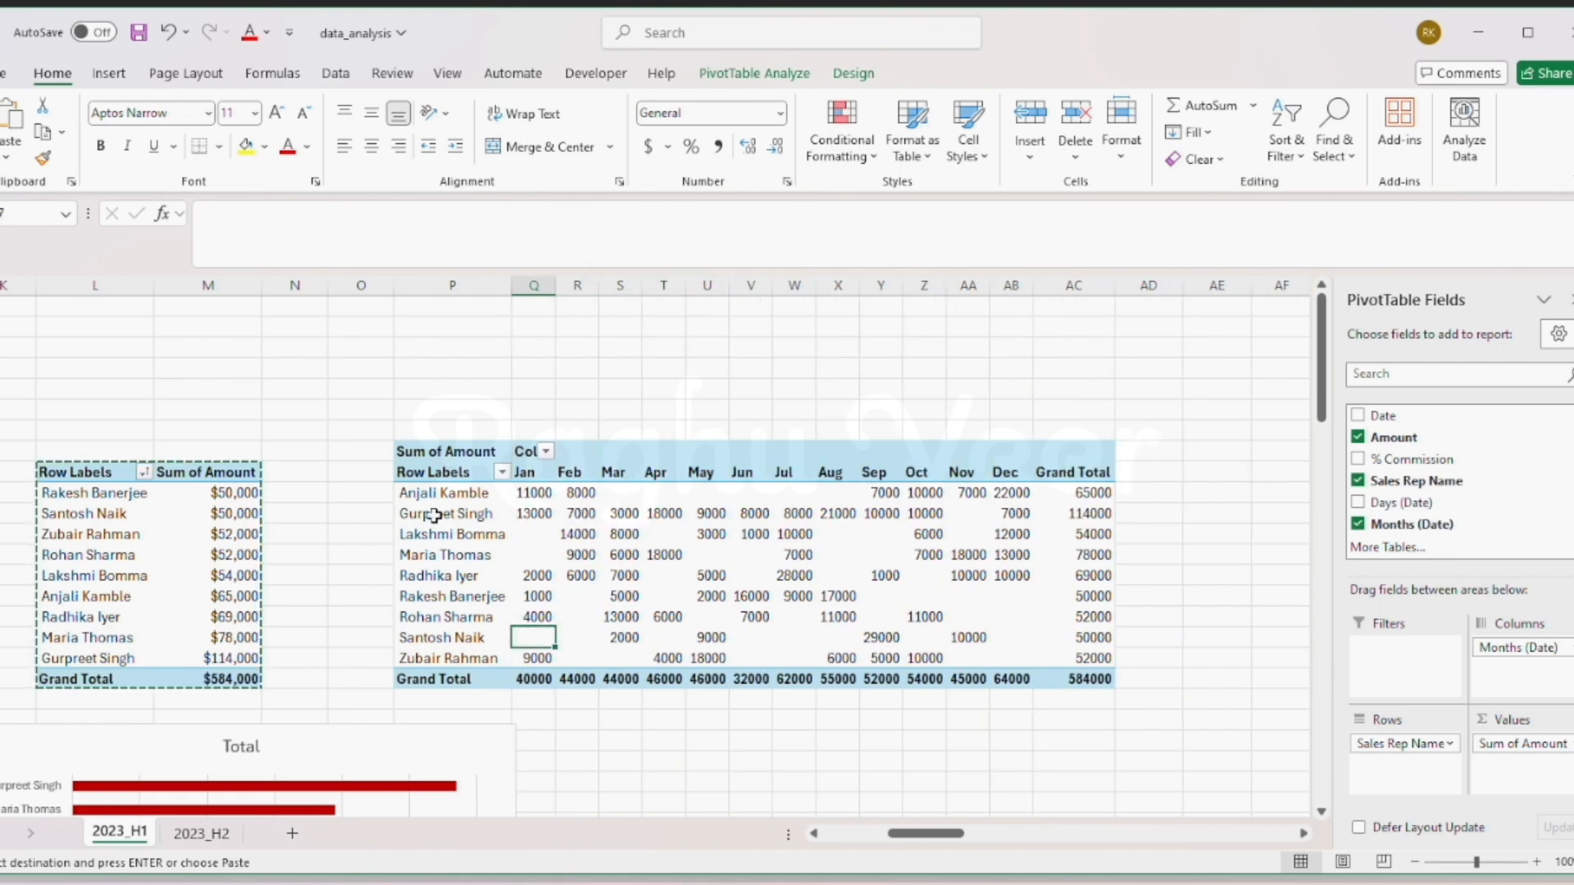
{"action": "left_click_drag", "start_coordinate": [409, 491], "coordinate": [921, 674]}
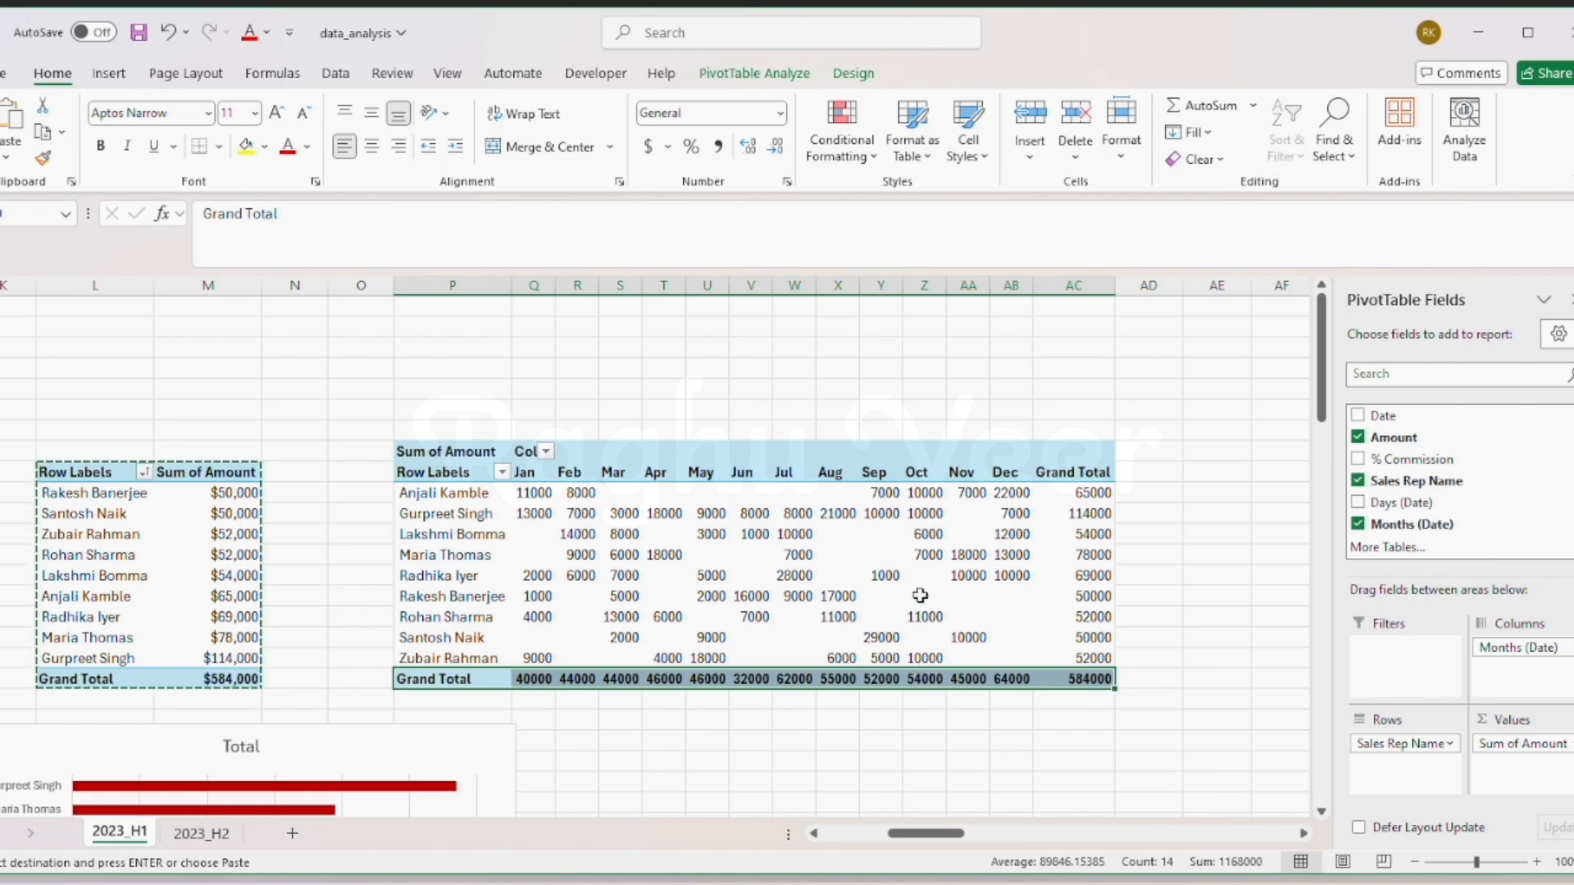
{"action": "left_click", "coordinate": [911, 556]}
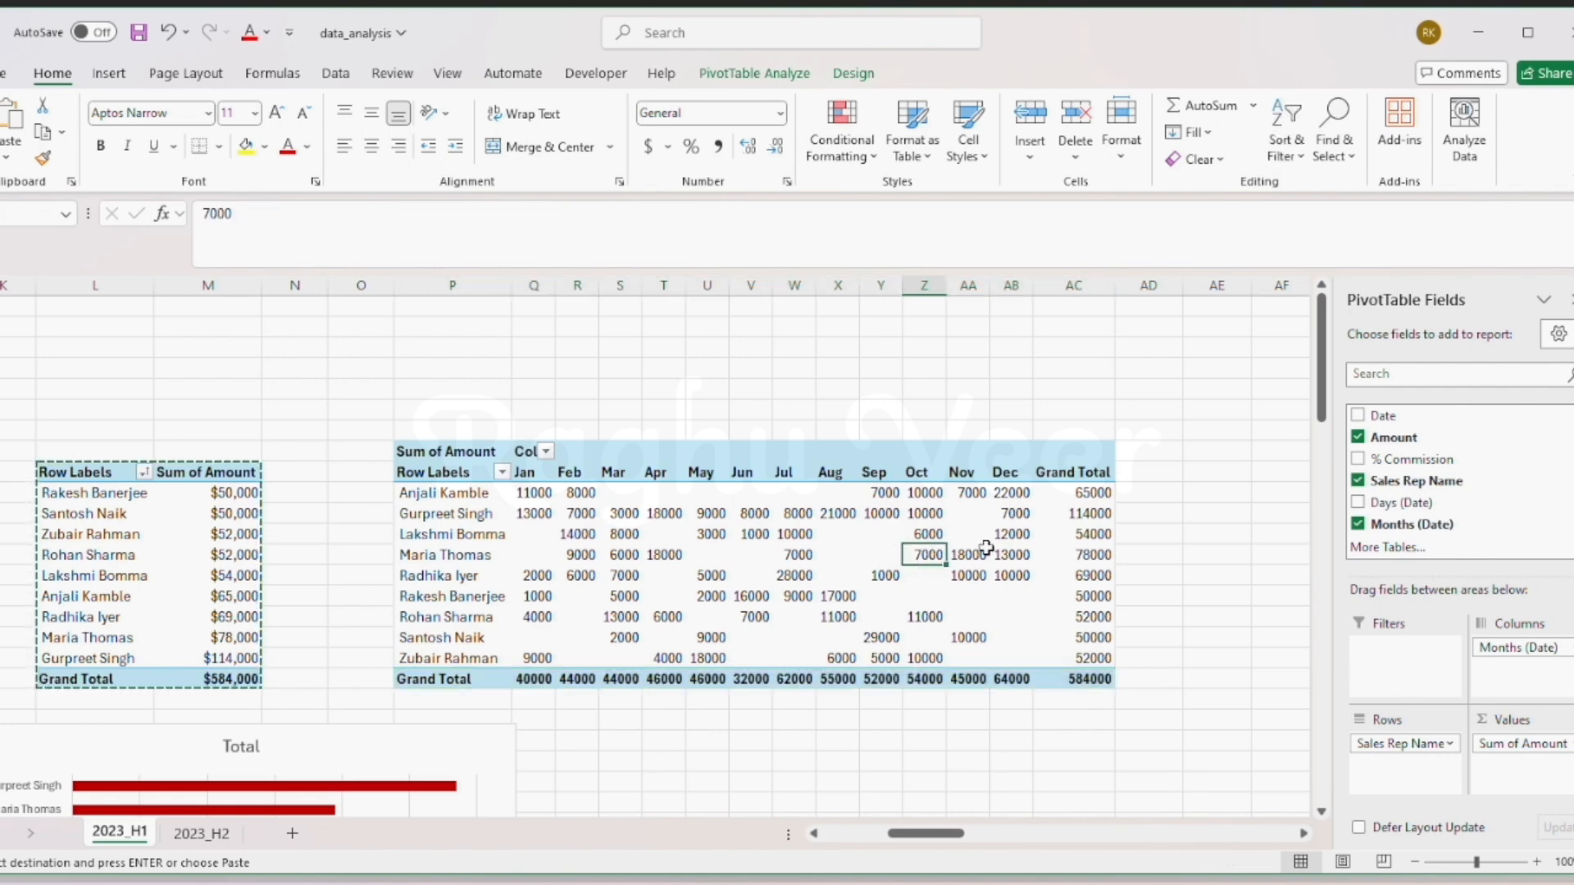